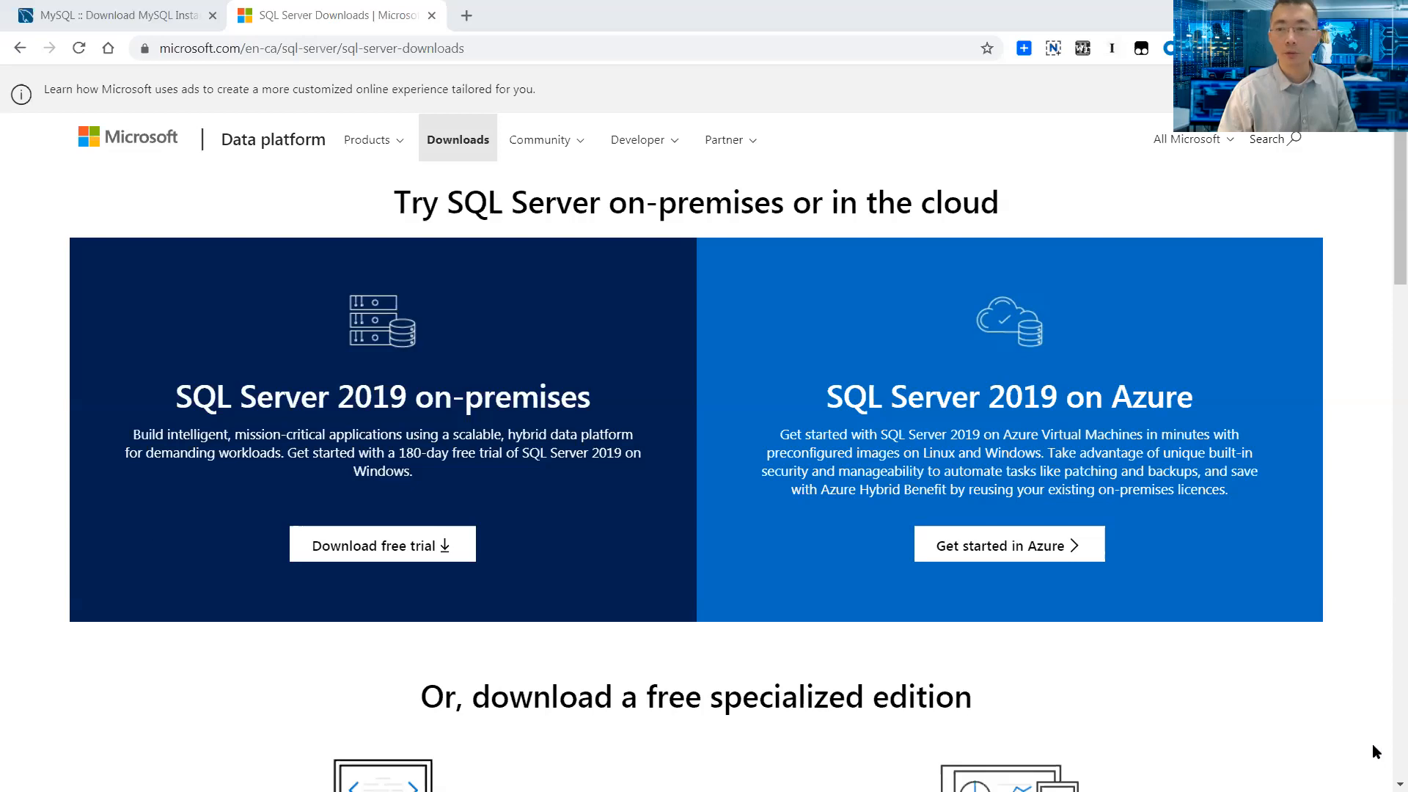
# - Scroll to and highlight the Express edition name, then glance at the MySQL Installer download tab
pyautogui.scroll(-5, 1369, 729)
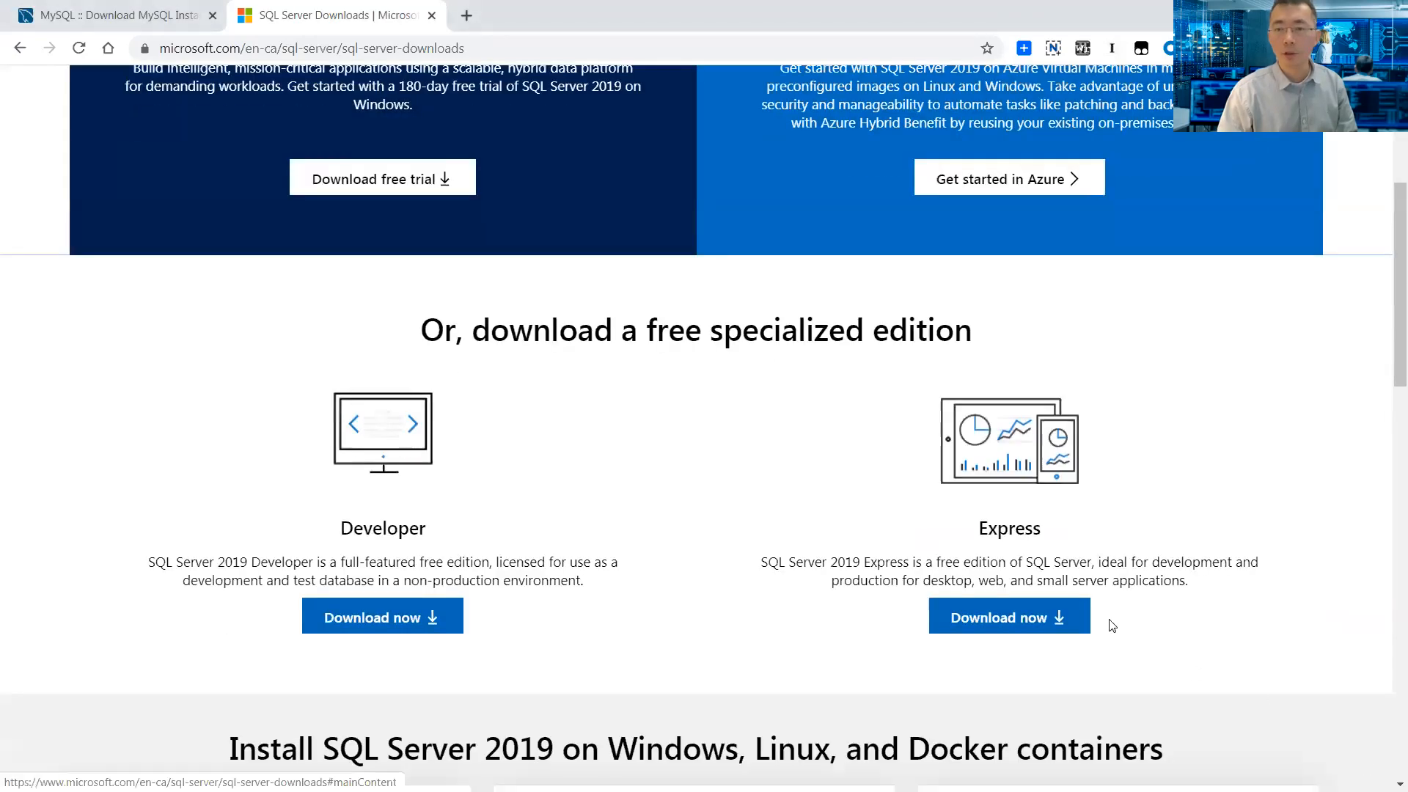
pyautogui.moveTo(980, 528); pyautogui.dragTo(1036, 530)
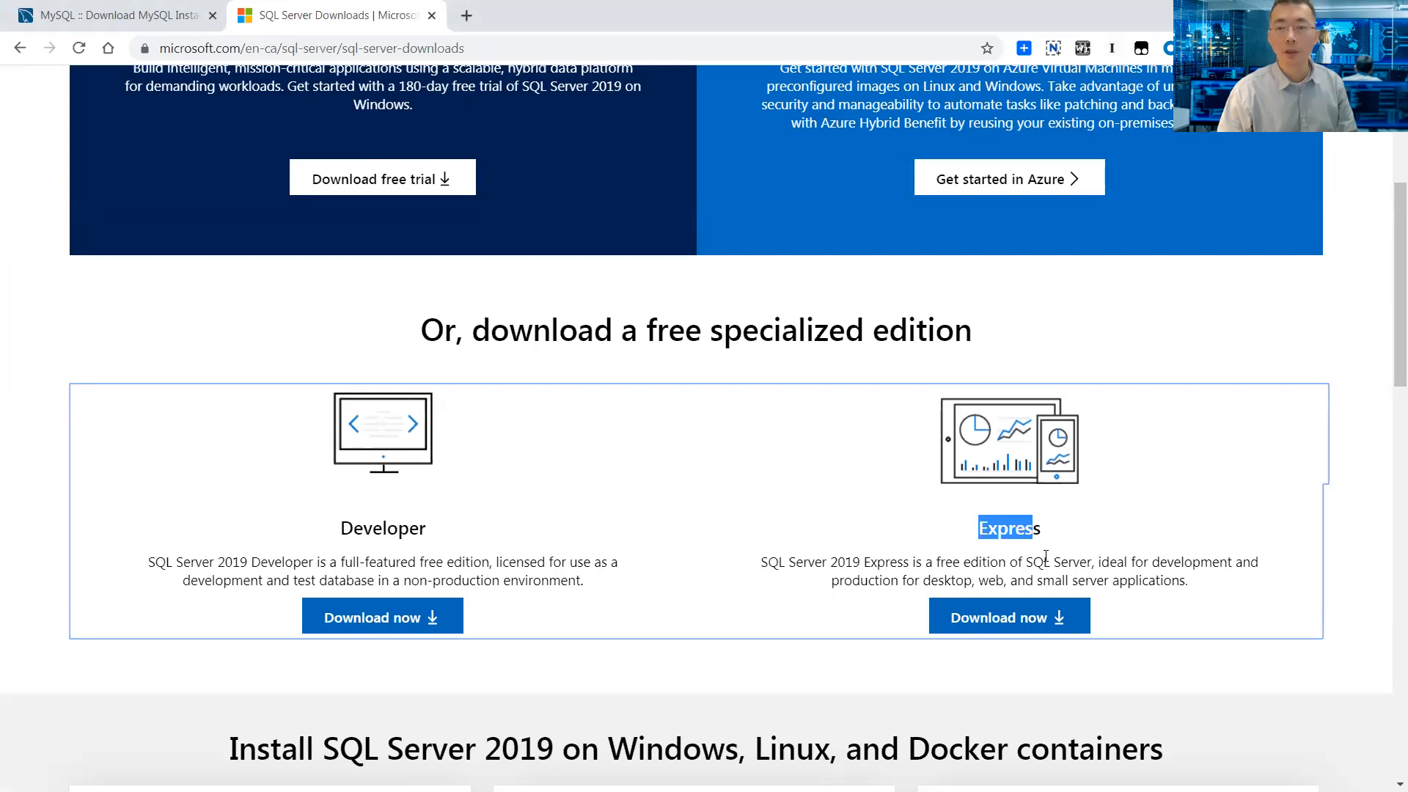
pyautogui.hotkey('ctrl', 'shift', 'Tab')
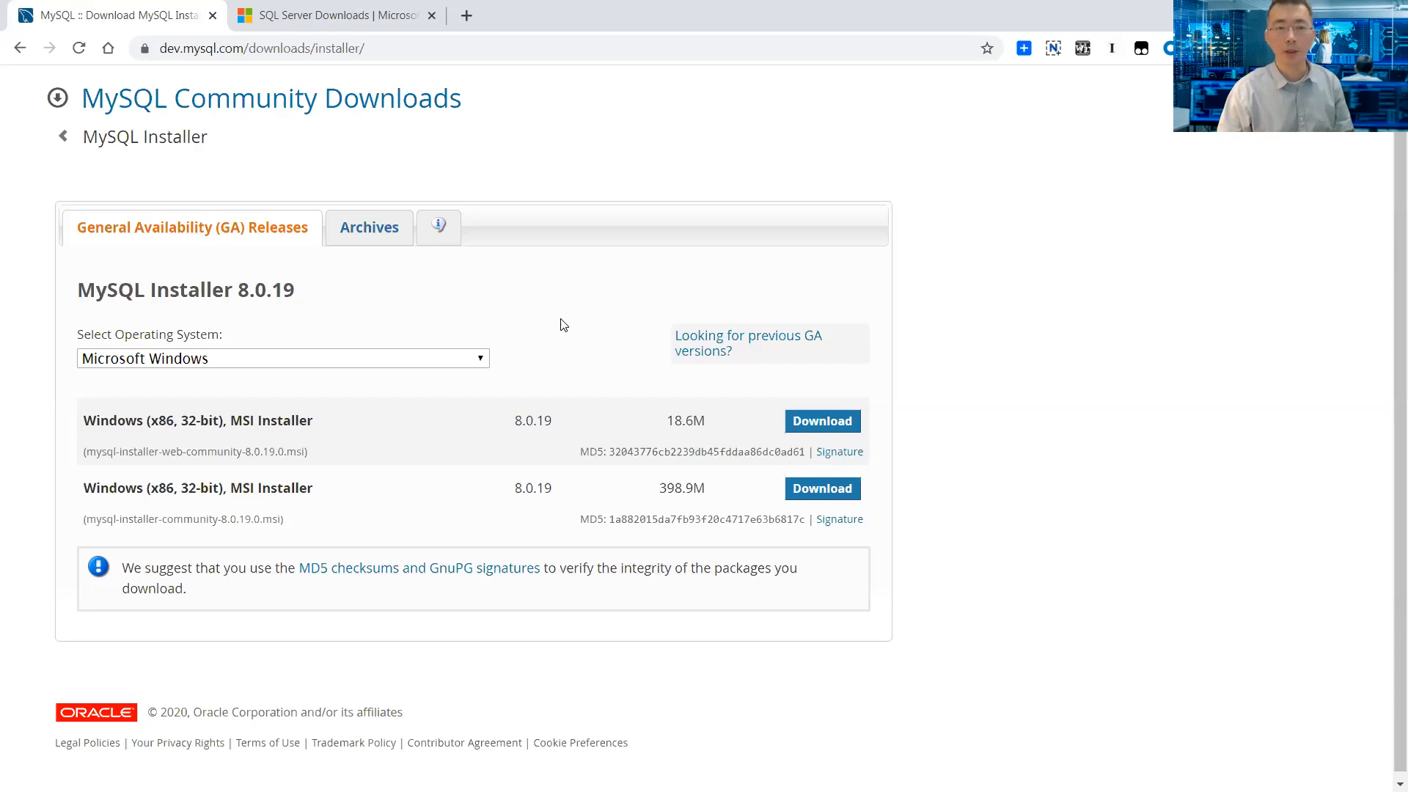
# - Return to the SQL Server Downloads tab and scroll to the highlighted Express edition card
pyautogui.click(359, 16)
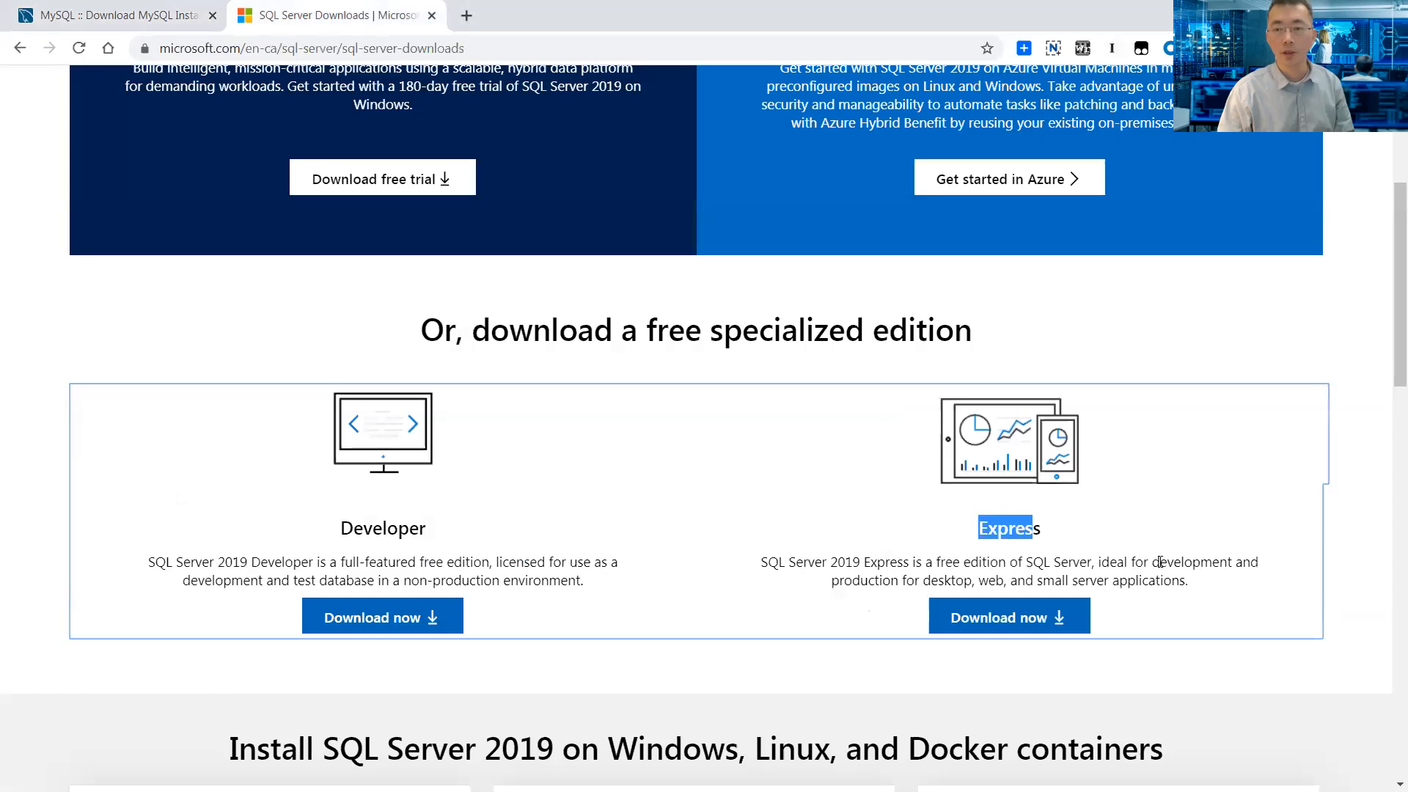
pyautogui.scroll(-2, 1135, 557)
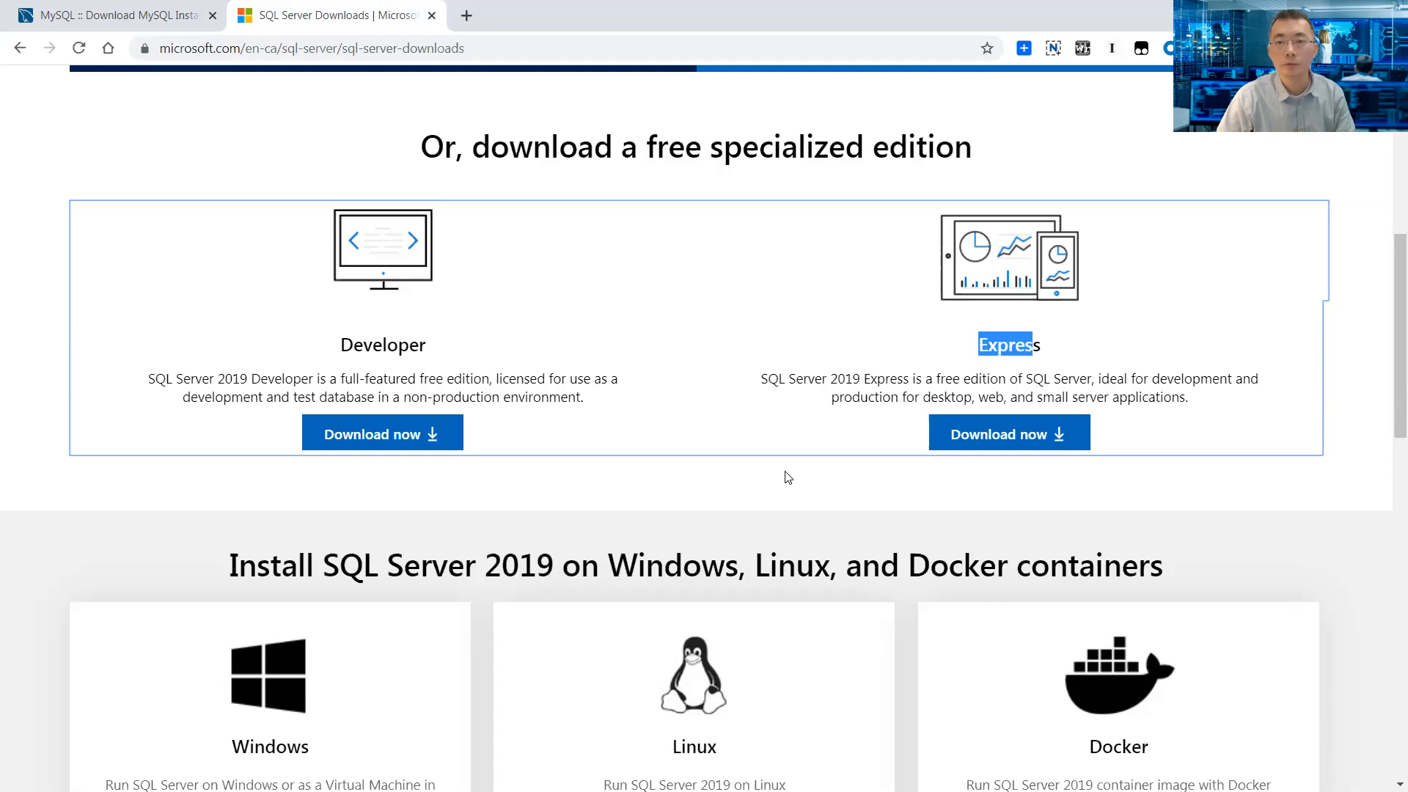
pyautogui.scroll(5, 785, 475)
pyautogui.scroll(3, 786, 472)
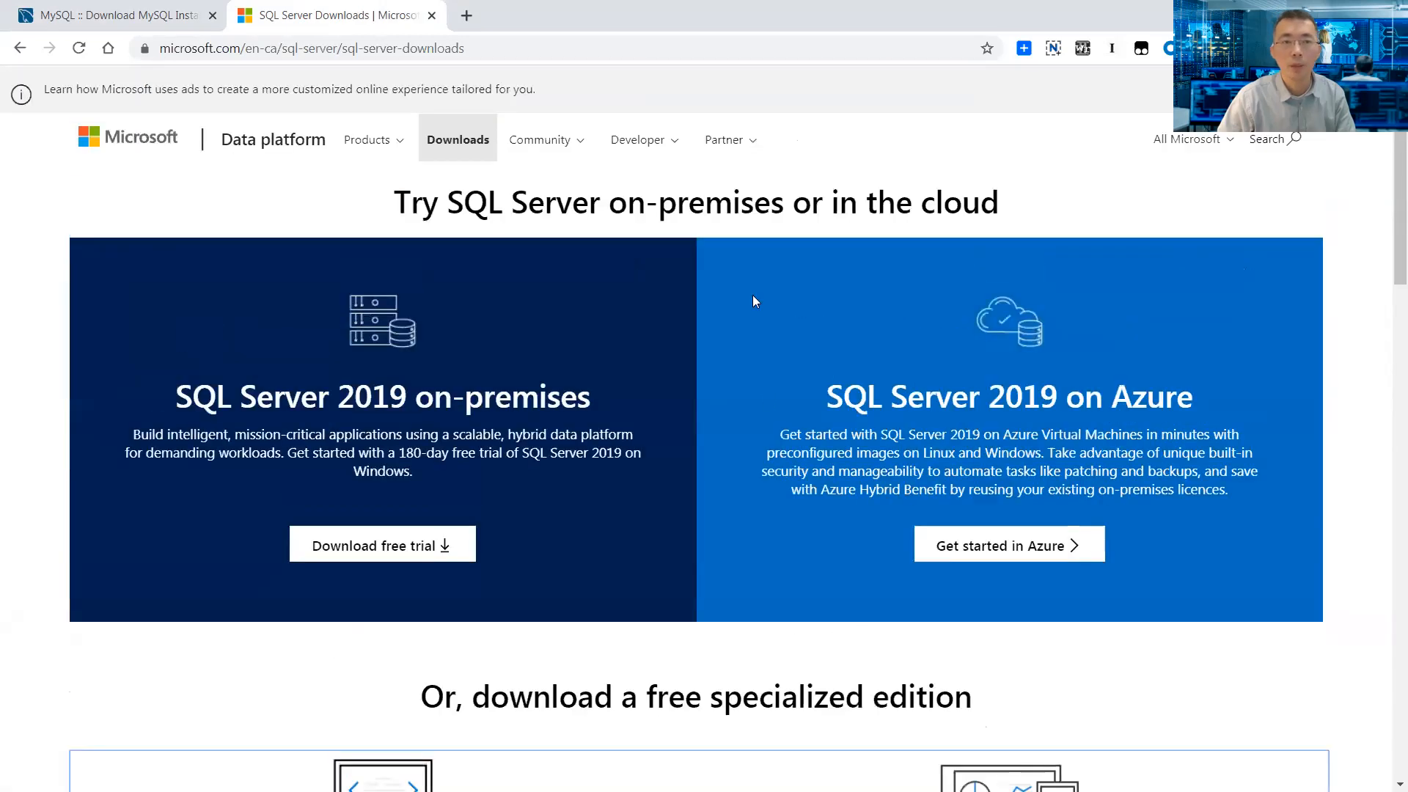
pyautogui.scroll(-6, 747, 212)
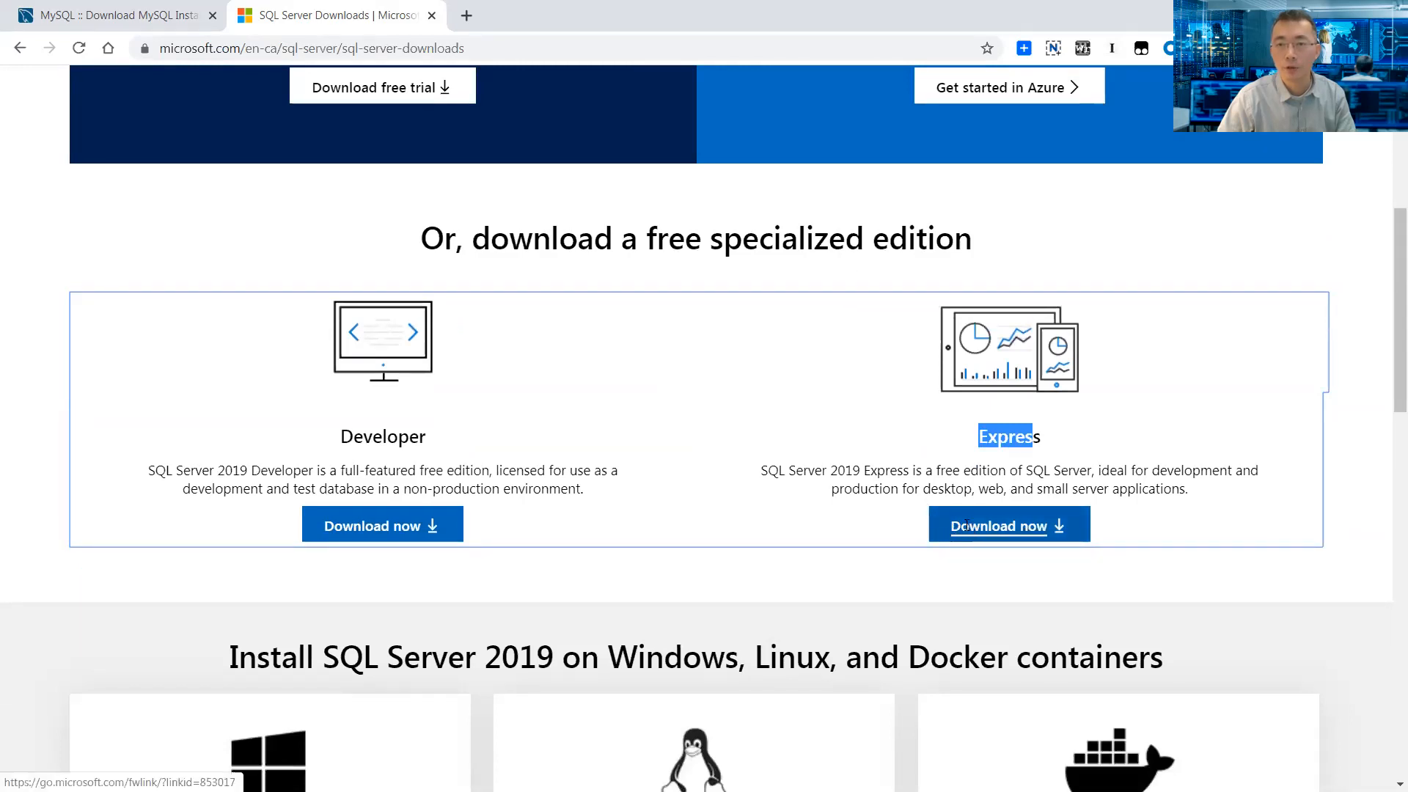
pyautogui.moveTo(1047, 443); pyautogui.dragTo(978, 437)
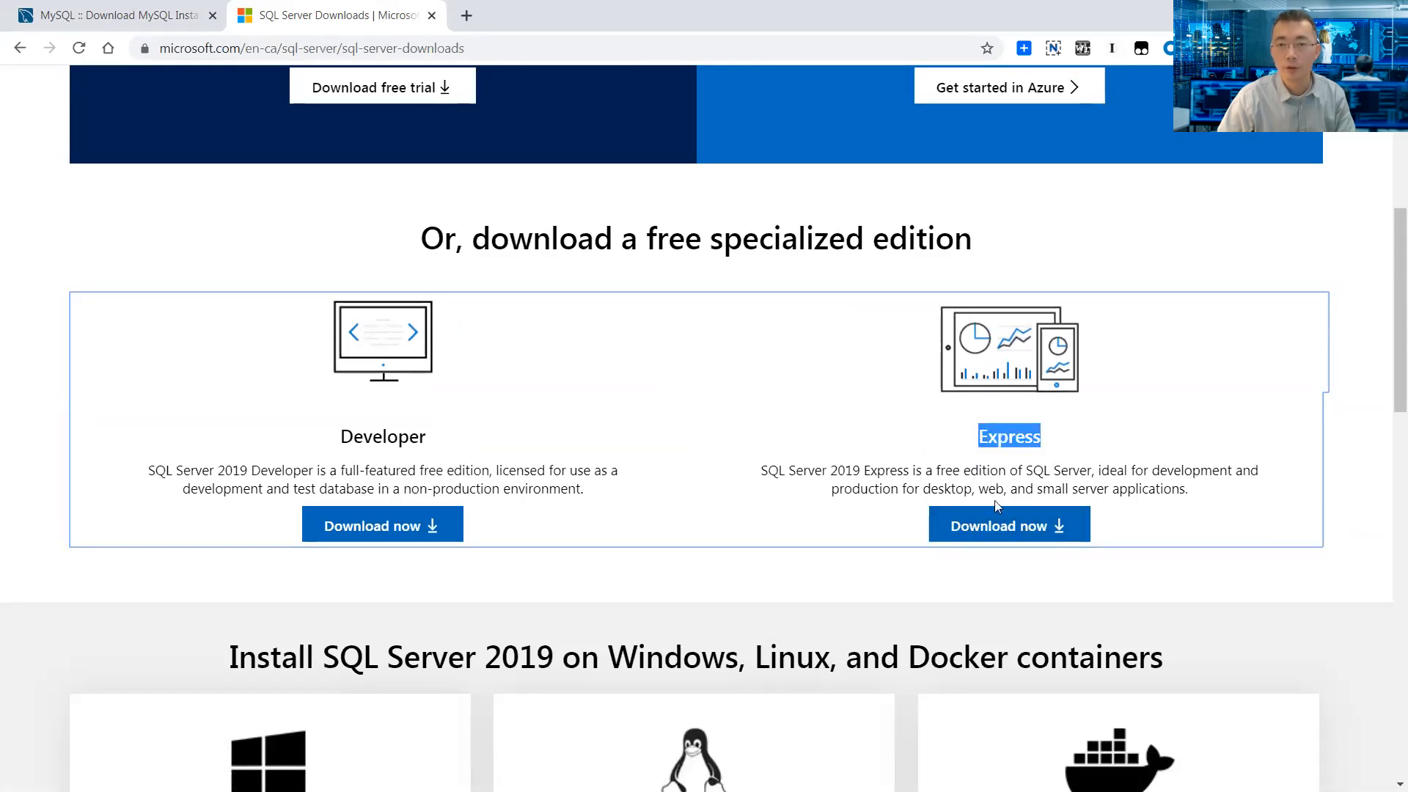
# - Download the SQL Server Express installer and the 18.6M MySQL web installer, skipping the Oracle login
pyautogui.click(997, 528)
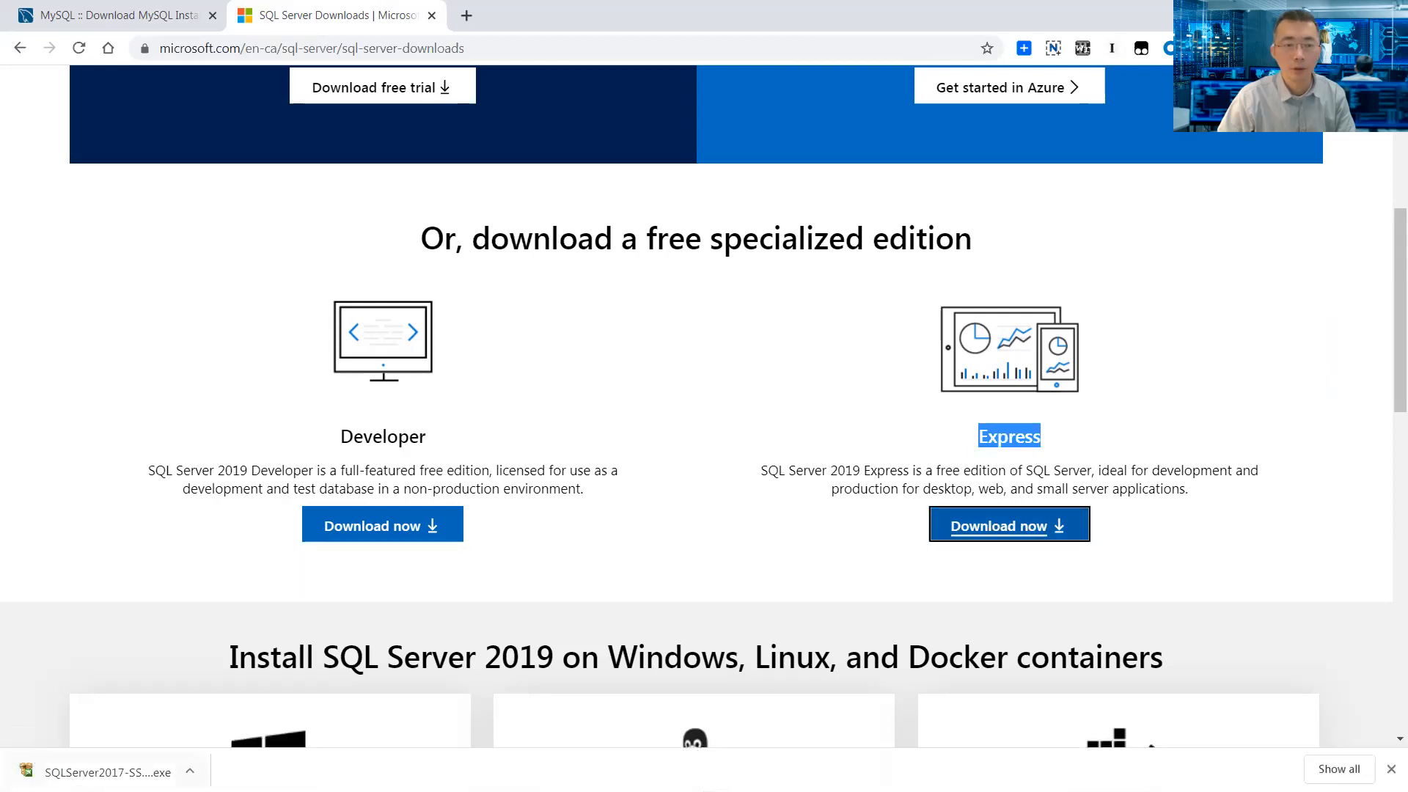
pyautogui.click(165, 24)
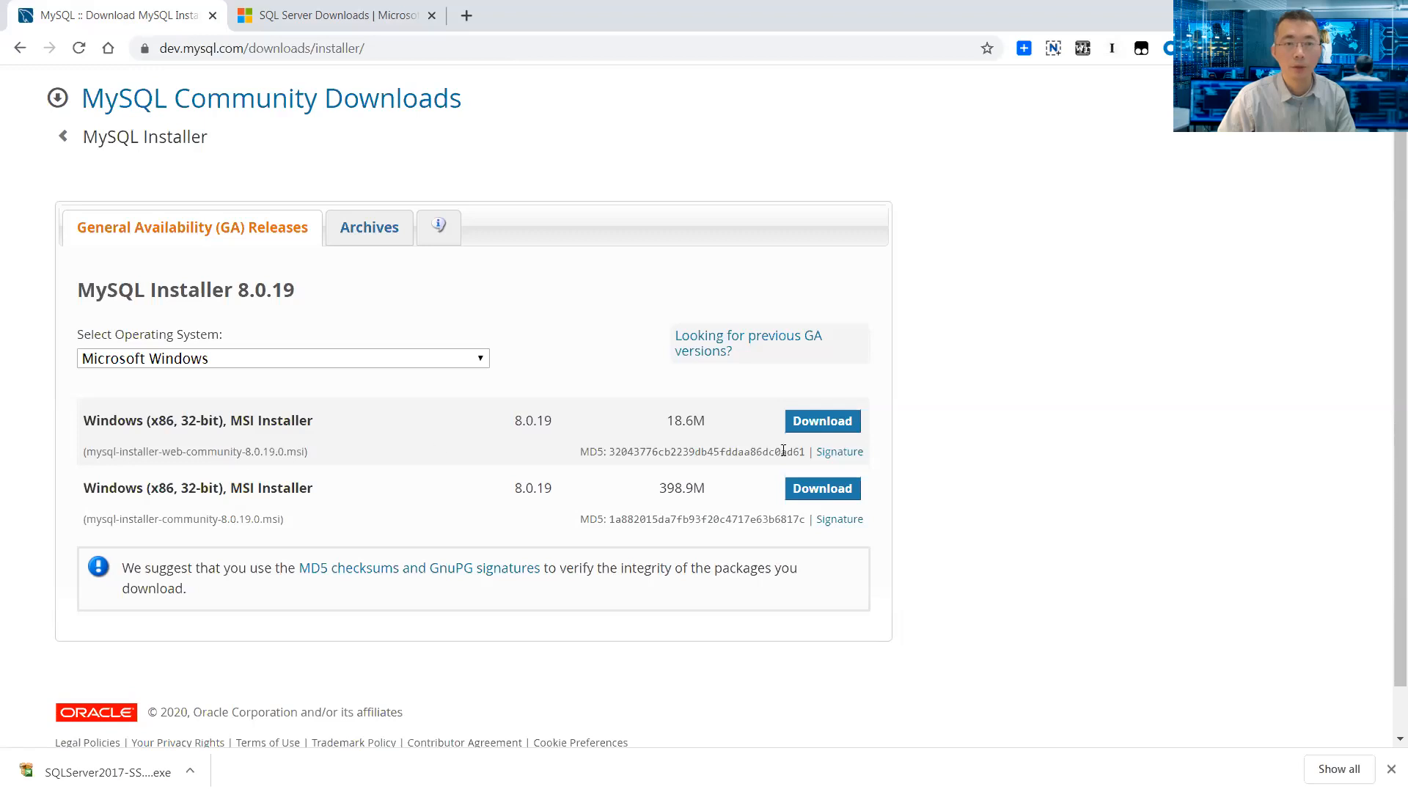
pyautogui.click(833, 428)
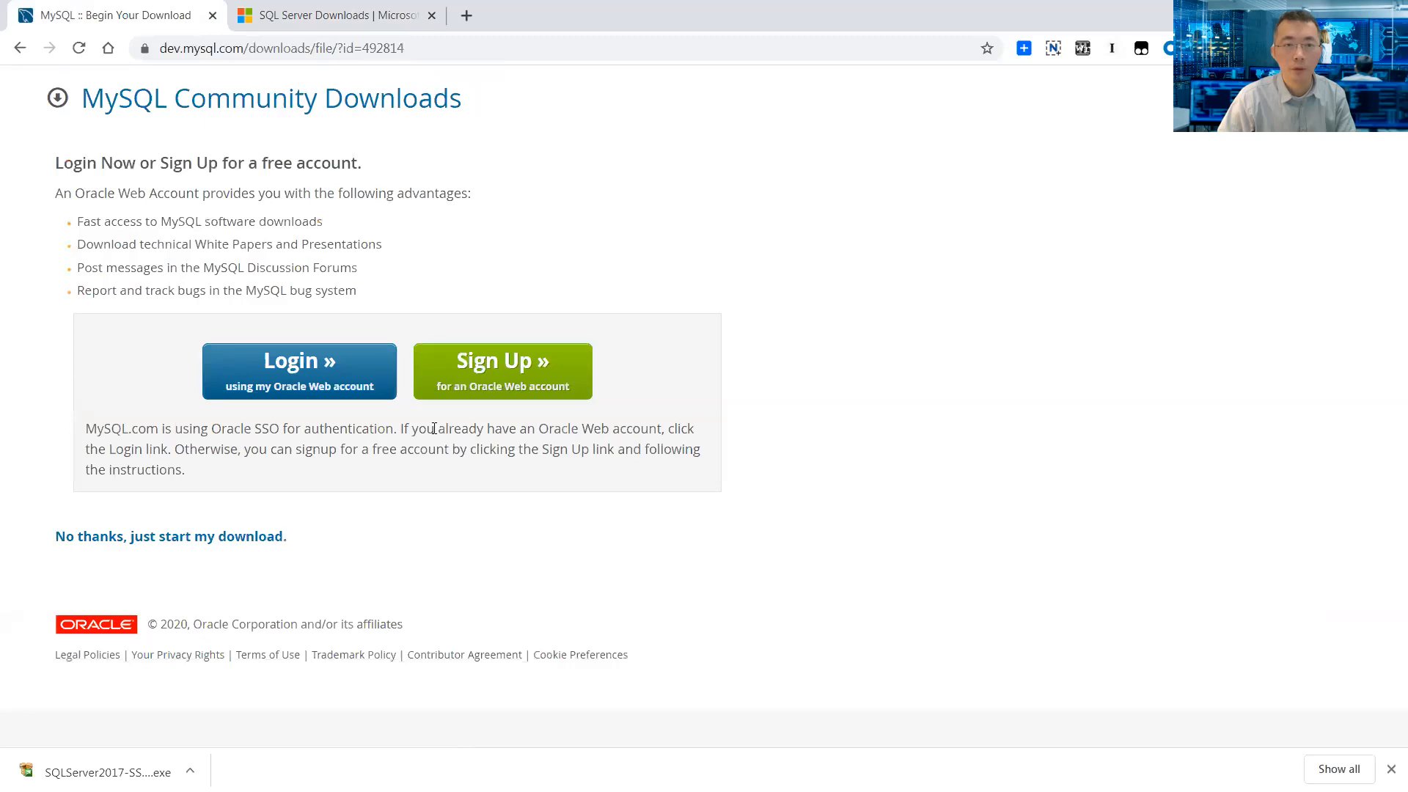
pyautogui.click(264, 538)
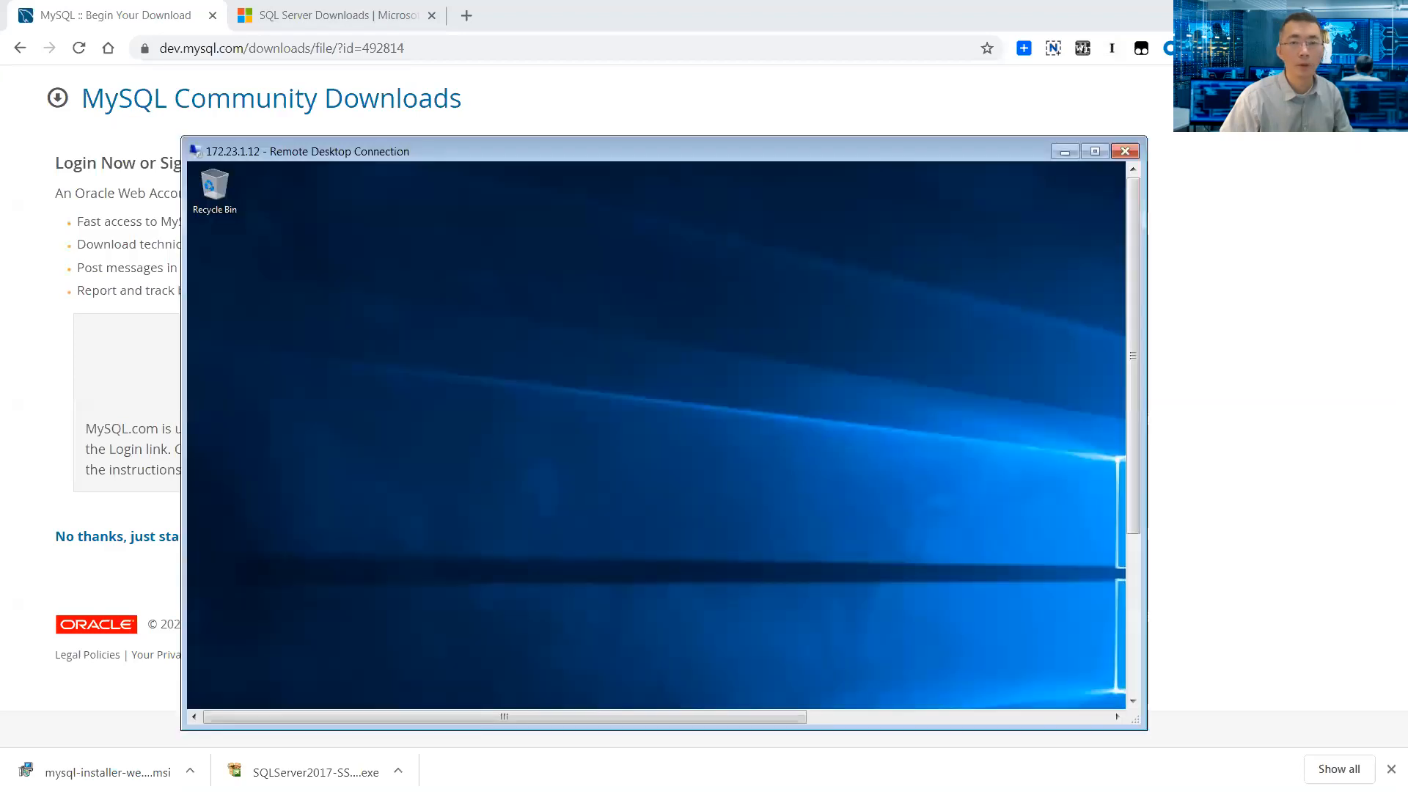
# - Maximize the Remote Desktop session, paste both installers onto its desktop, and select the SQLServer2017 installer
pyautogui.hotkey('alt', 'Tab')
pyautogui.doubleClick(632, 153)
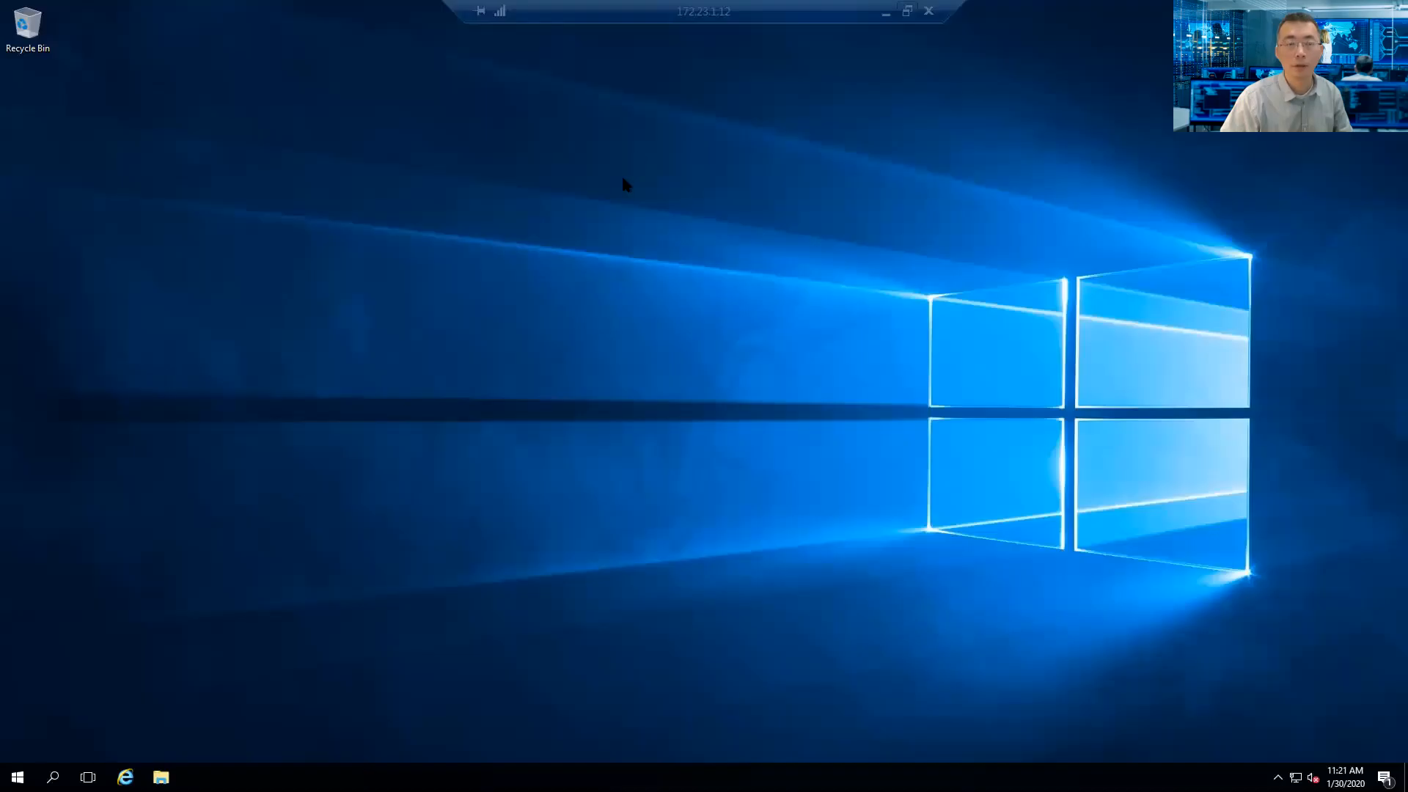
pyautogui.rightClick(206, 198)
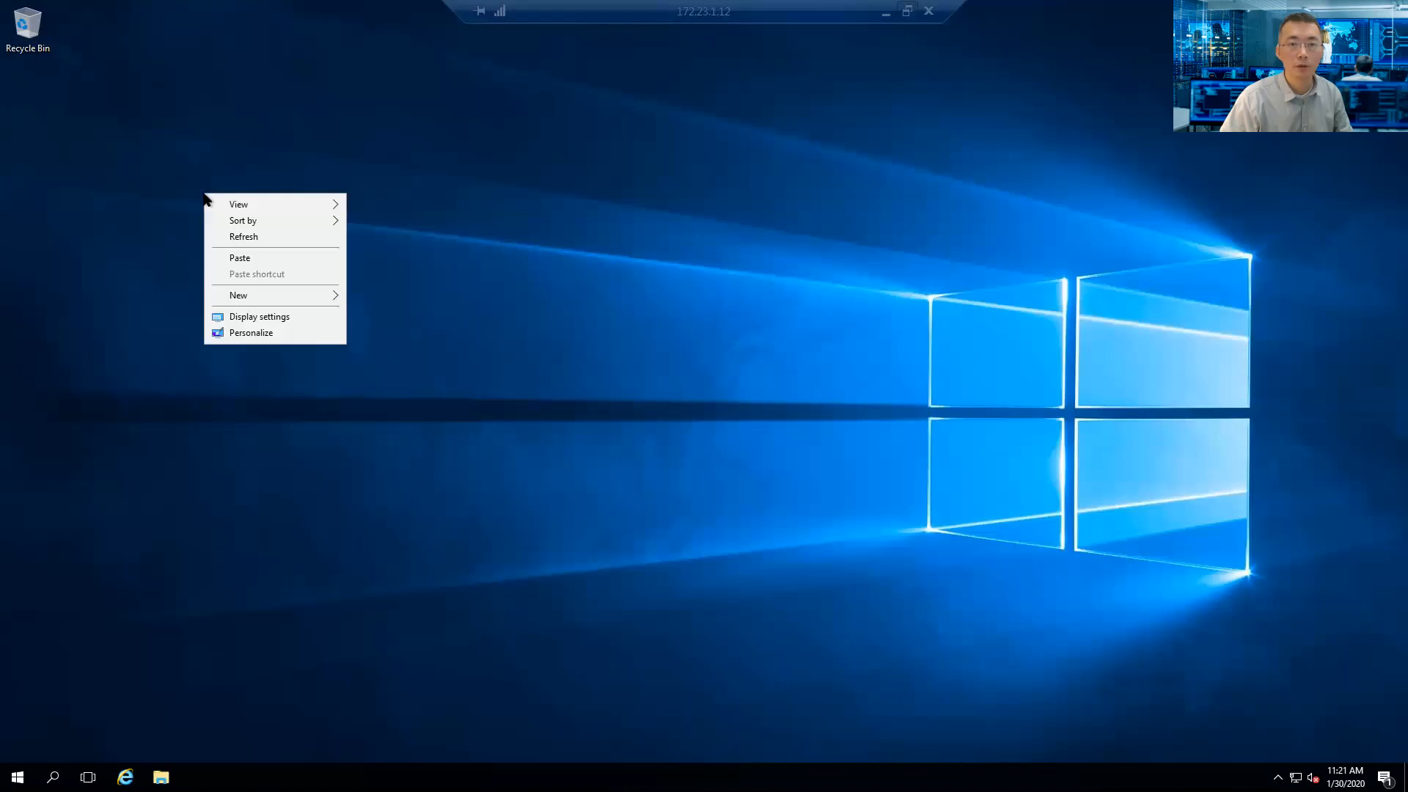
pyautogui.click(240, 259)
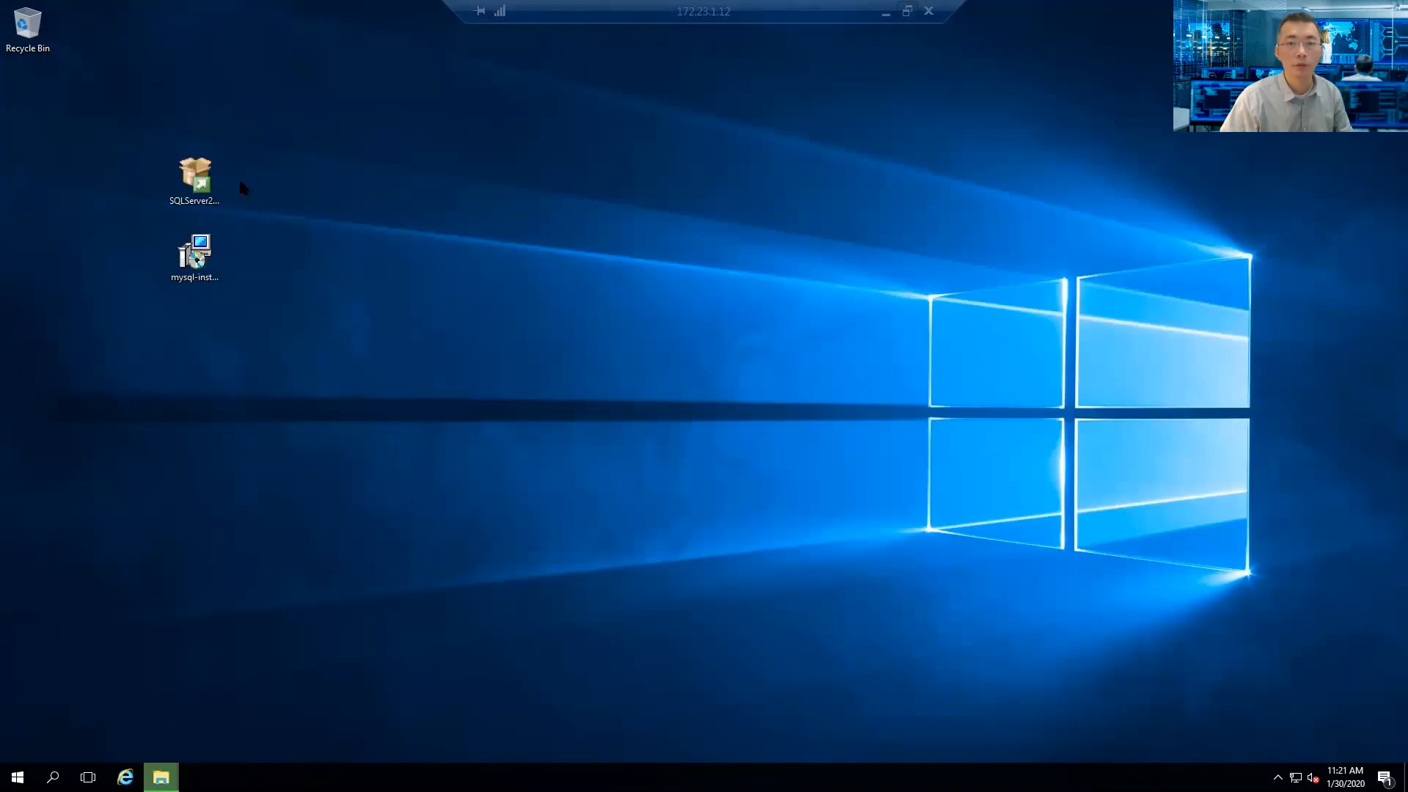
pyautogui.click(257, 191)
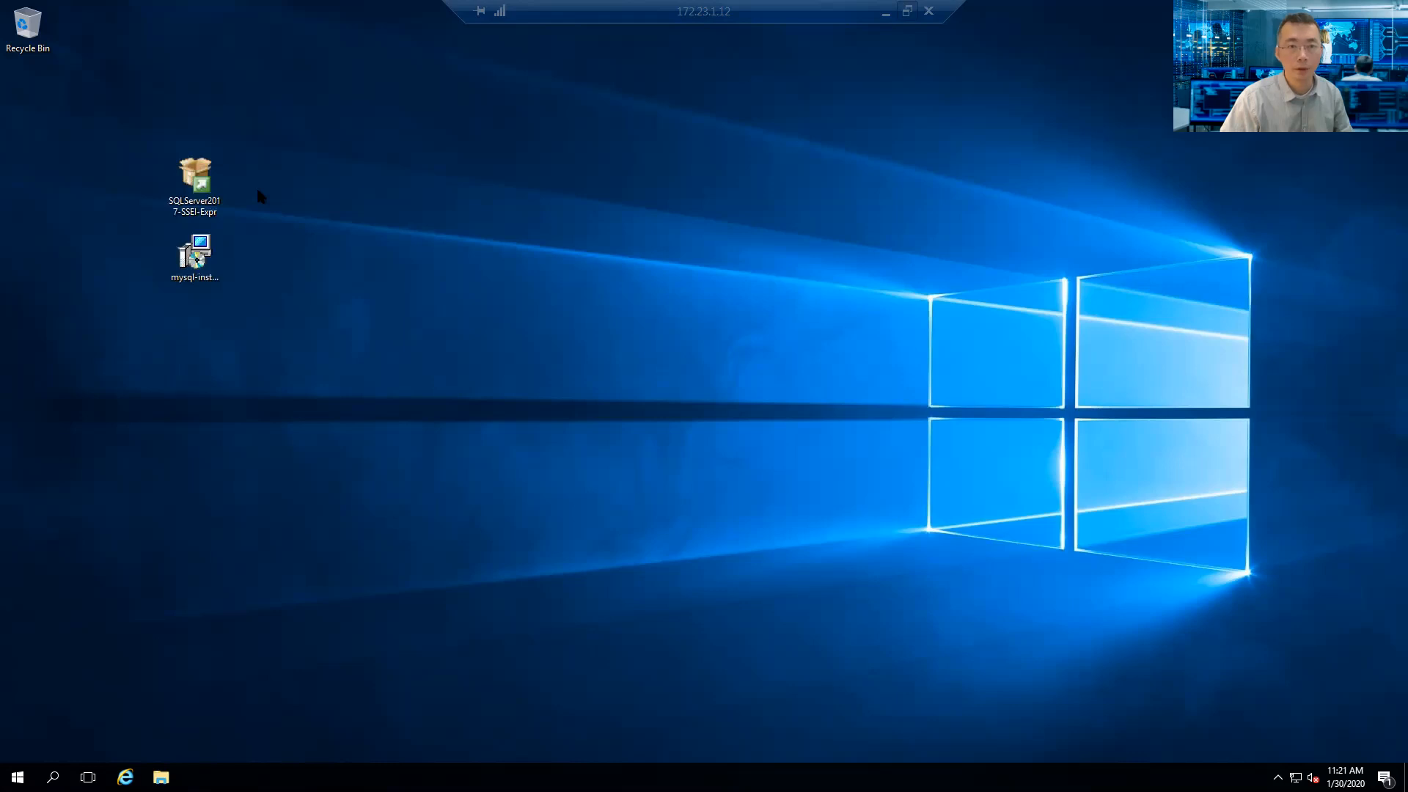
pyautogui.click(212, 190)
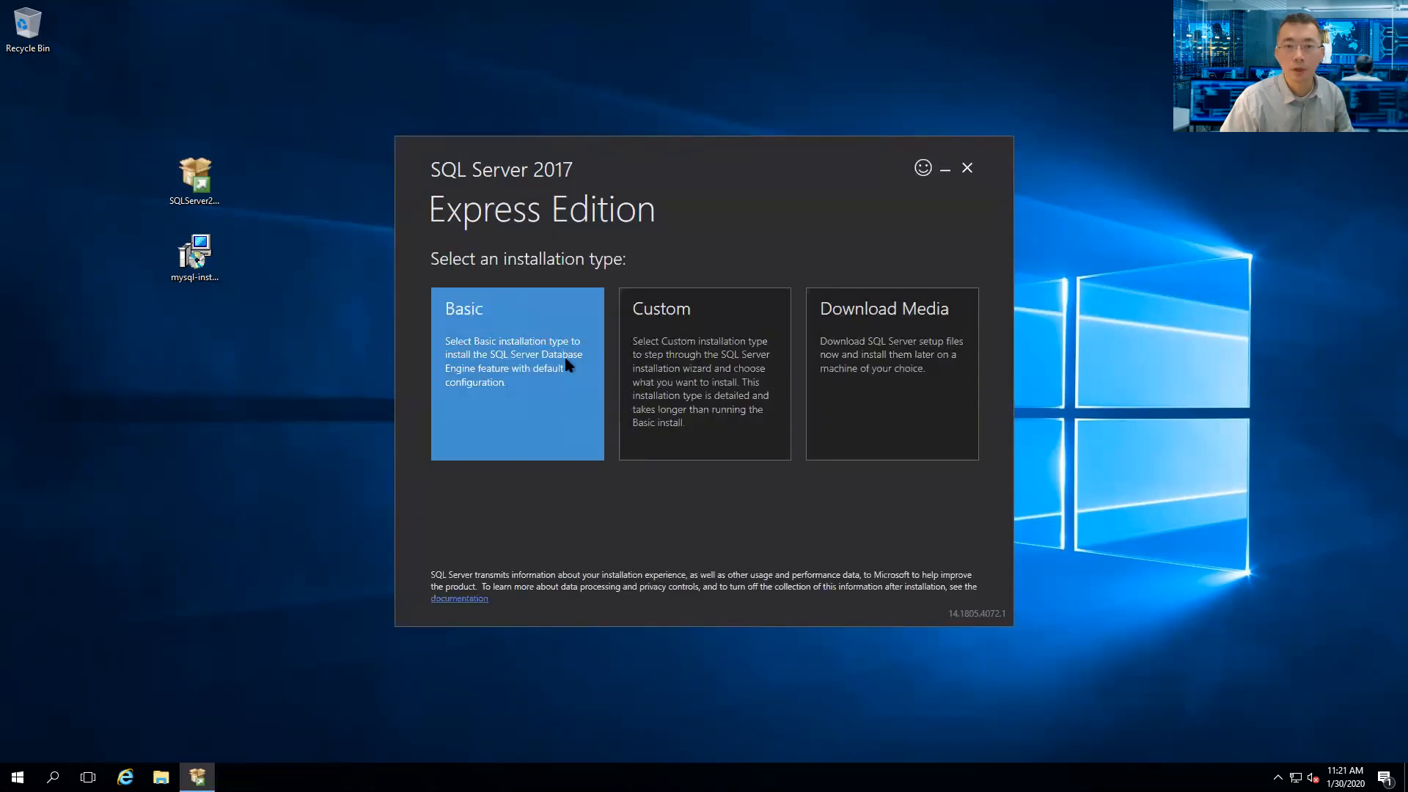
# - Pick the Basic installation type, read through the license terms and accept them
pyautogui.click(503, 344)
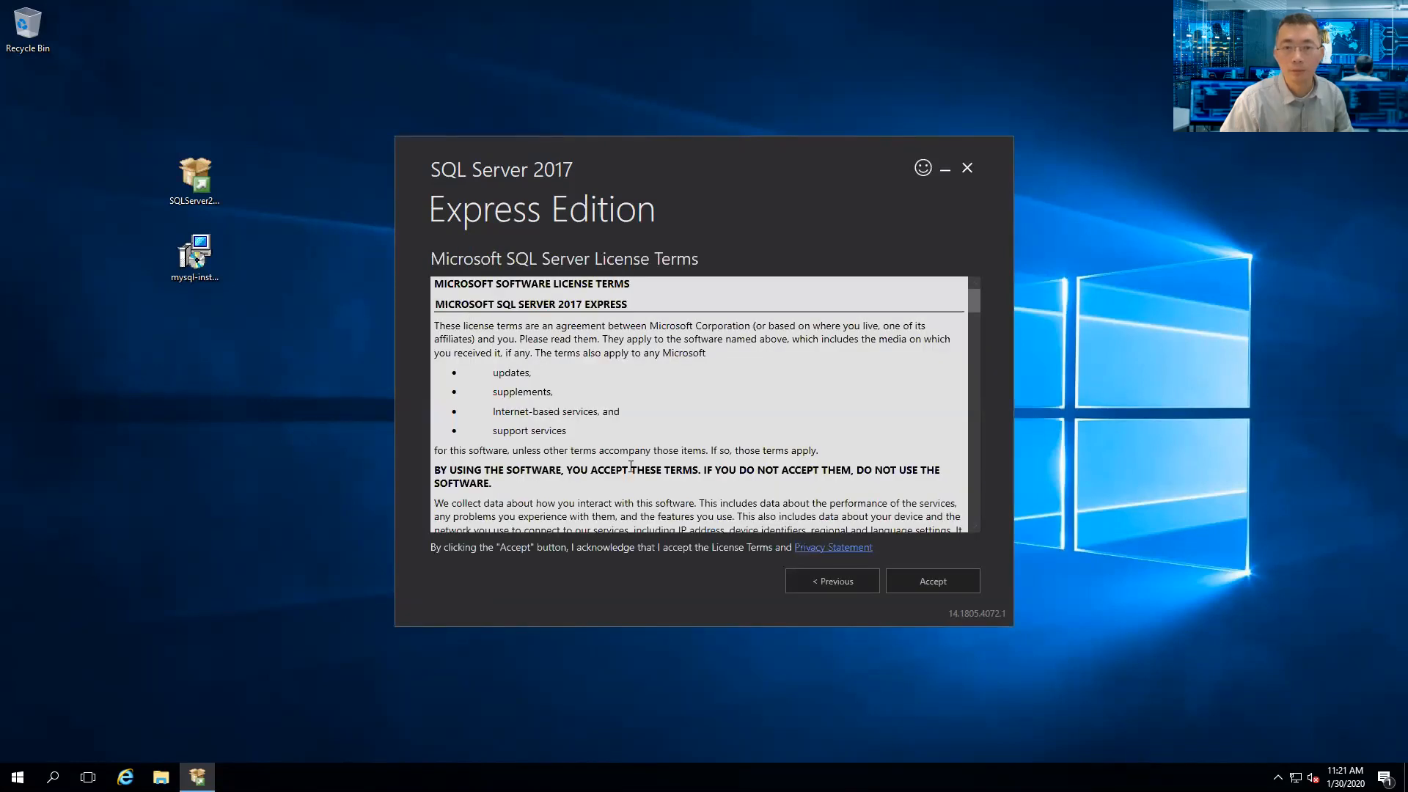
pyautogui.scroll(-10, 657, 394)
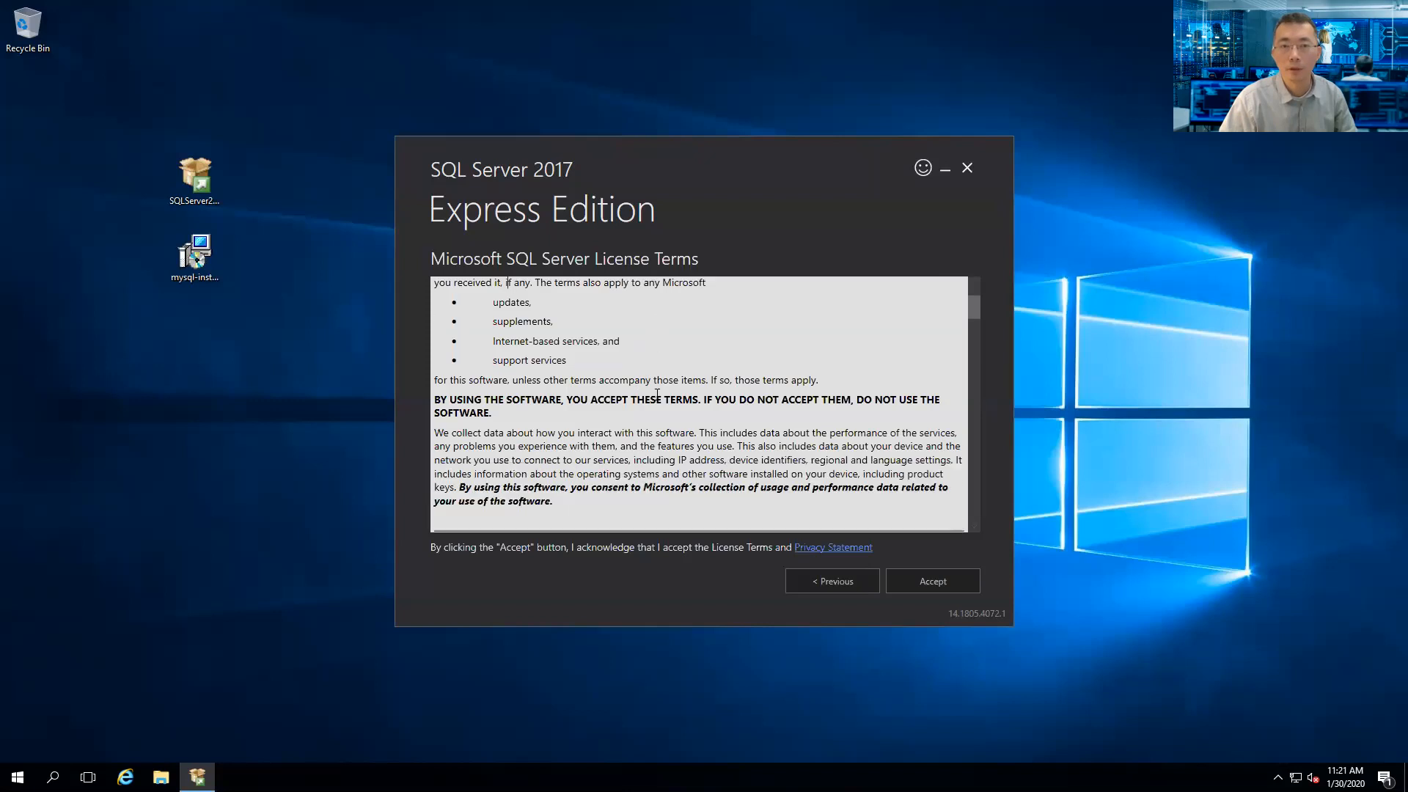
pyautogui.scroll(-10, 657, 394)
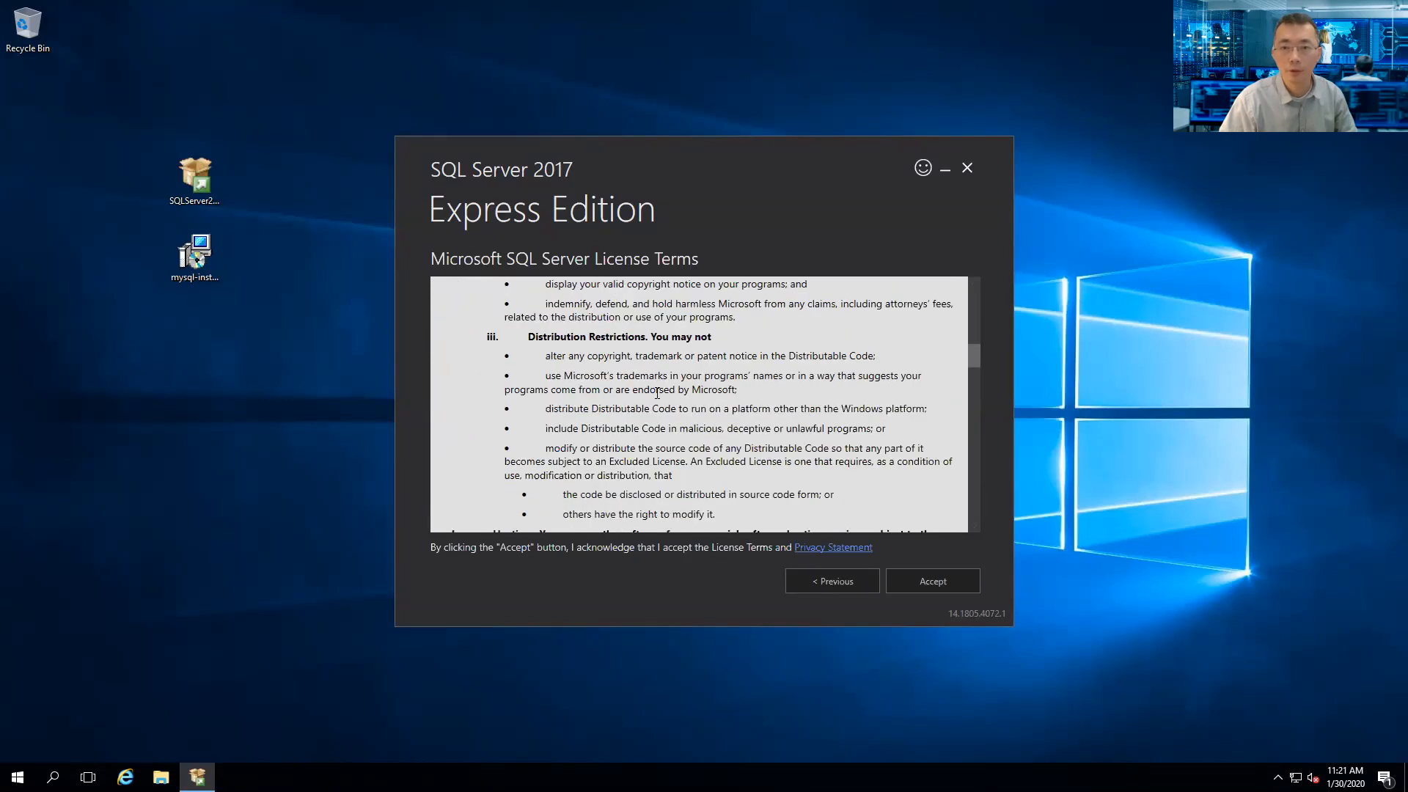
pyautogui.scroll(-10, 655, 394)
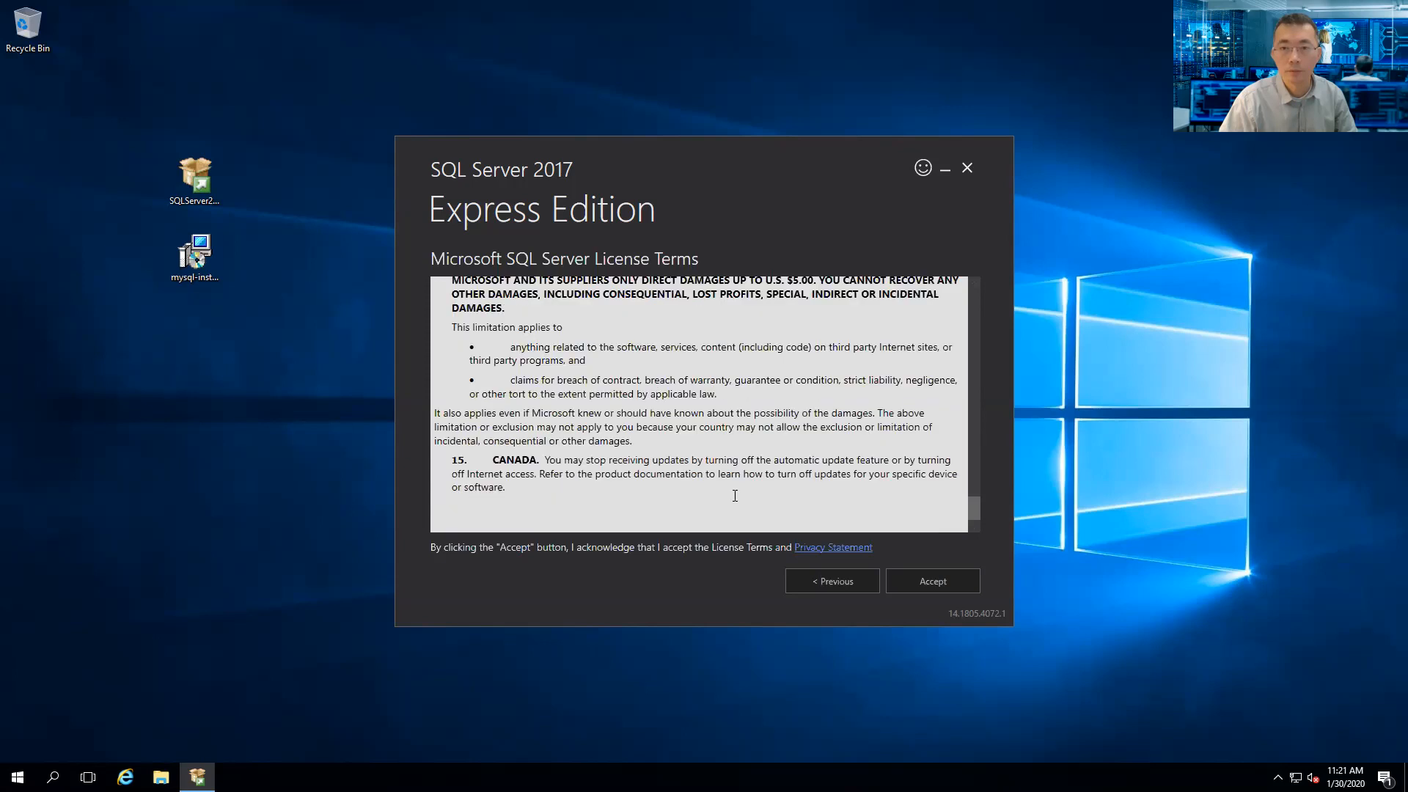
pyautogui.click(925, 580)
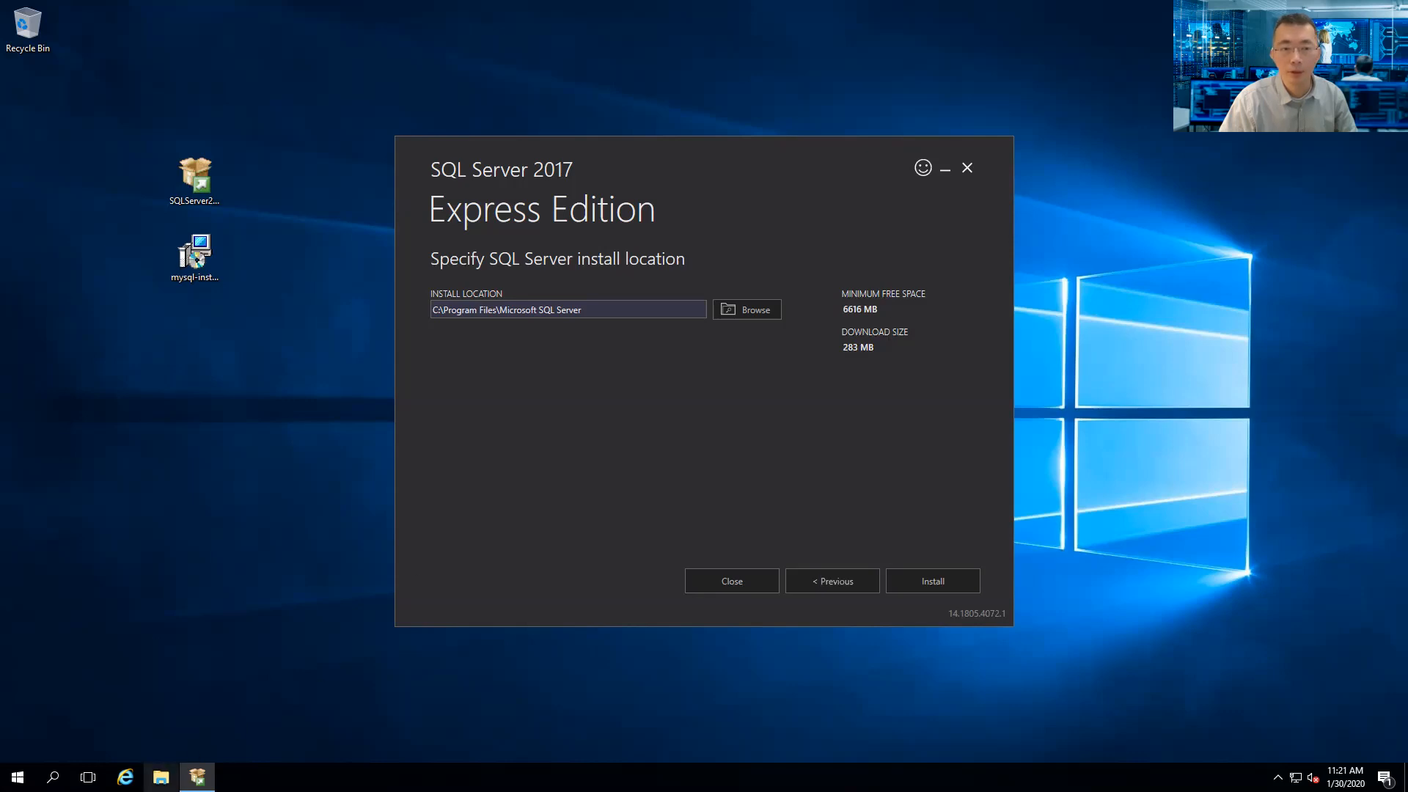
# - Check the drives in File Explorer, then install to the default C:\Program Files\Microsoft SQL Server
pyautogui.click(161, 776)
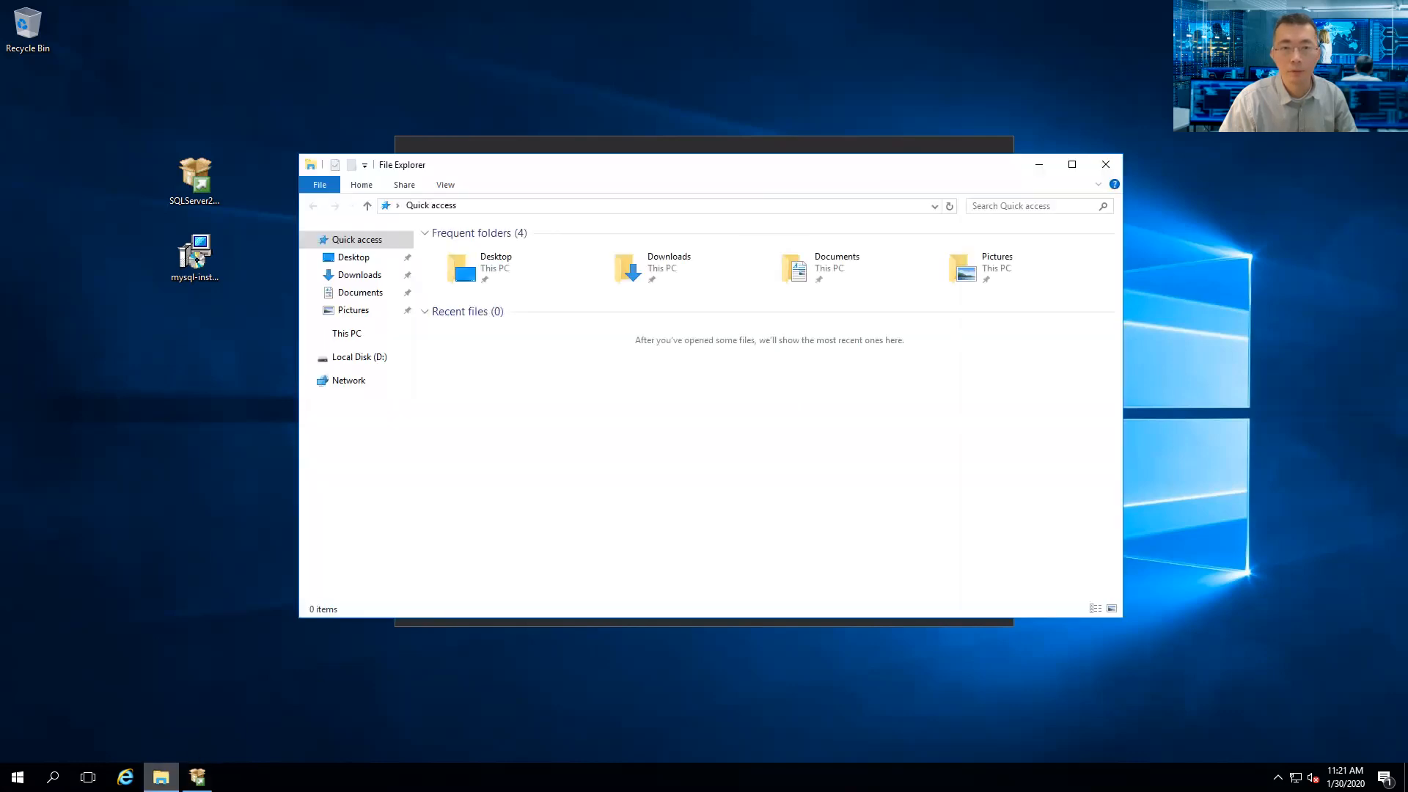
pyautogui.click(373, 338)
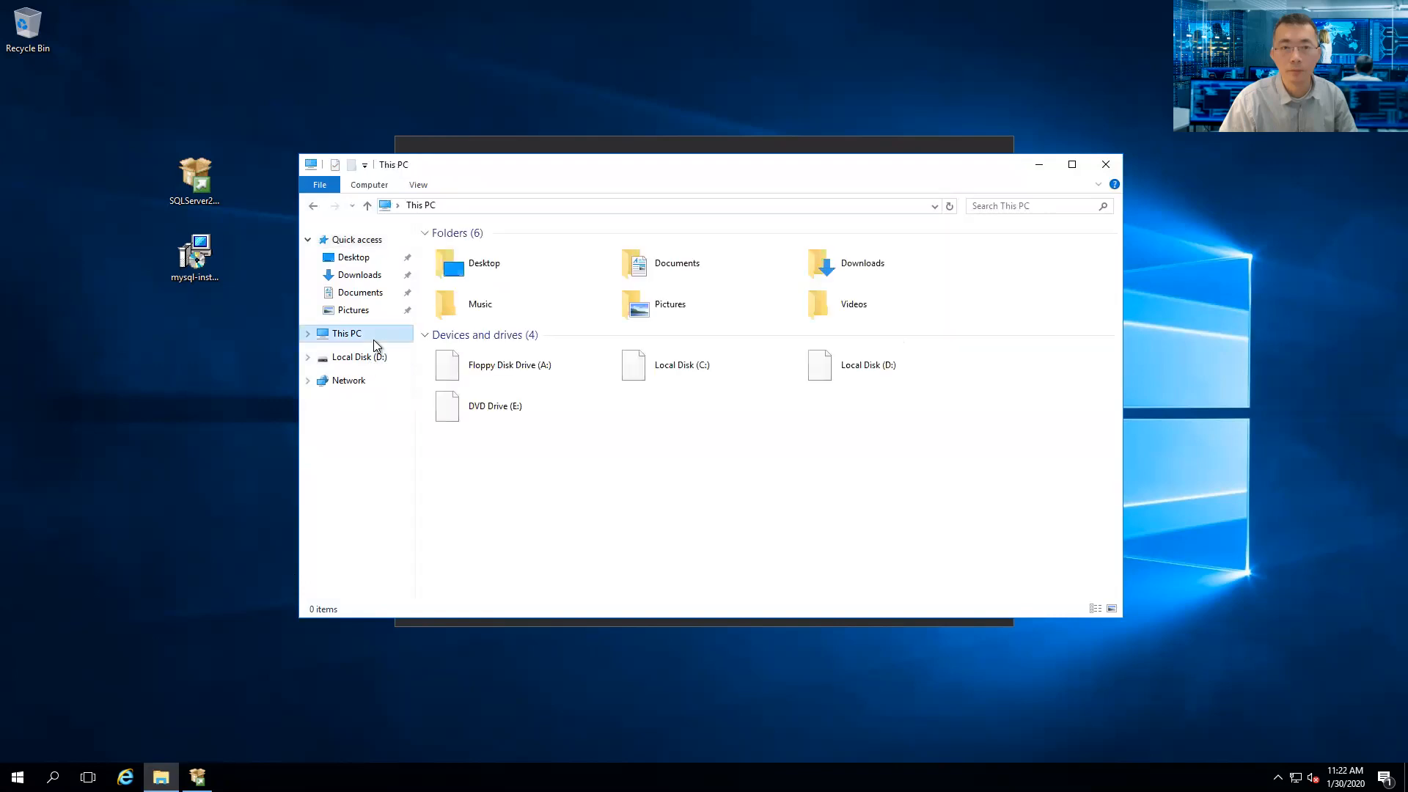
pyautogui.click(689, 386)
pyautogui.click(860, 384)
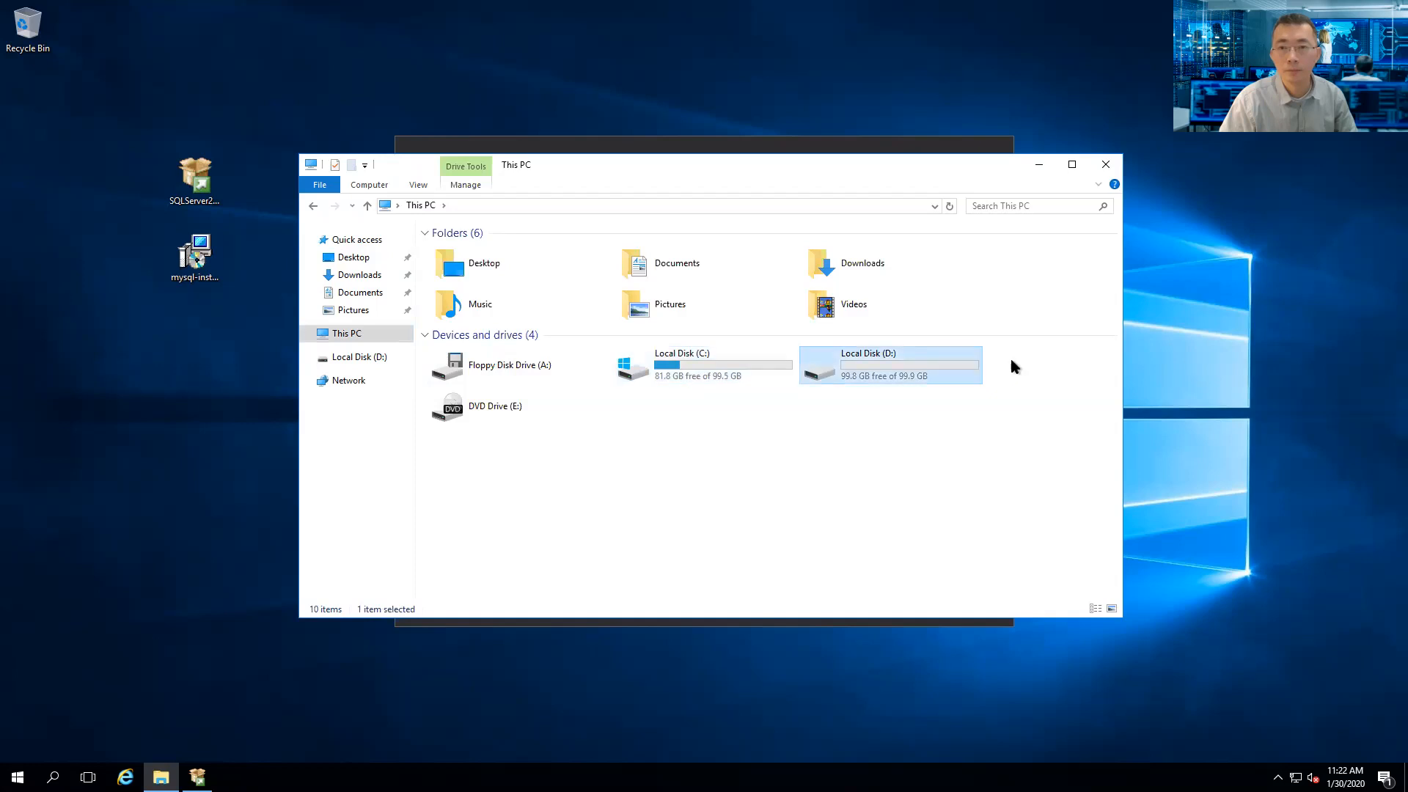
pyautogui.click(1038, 167)
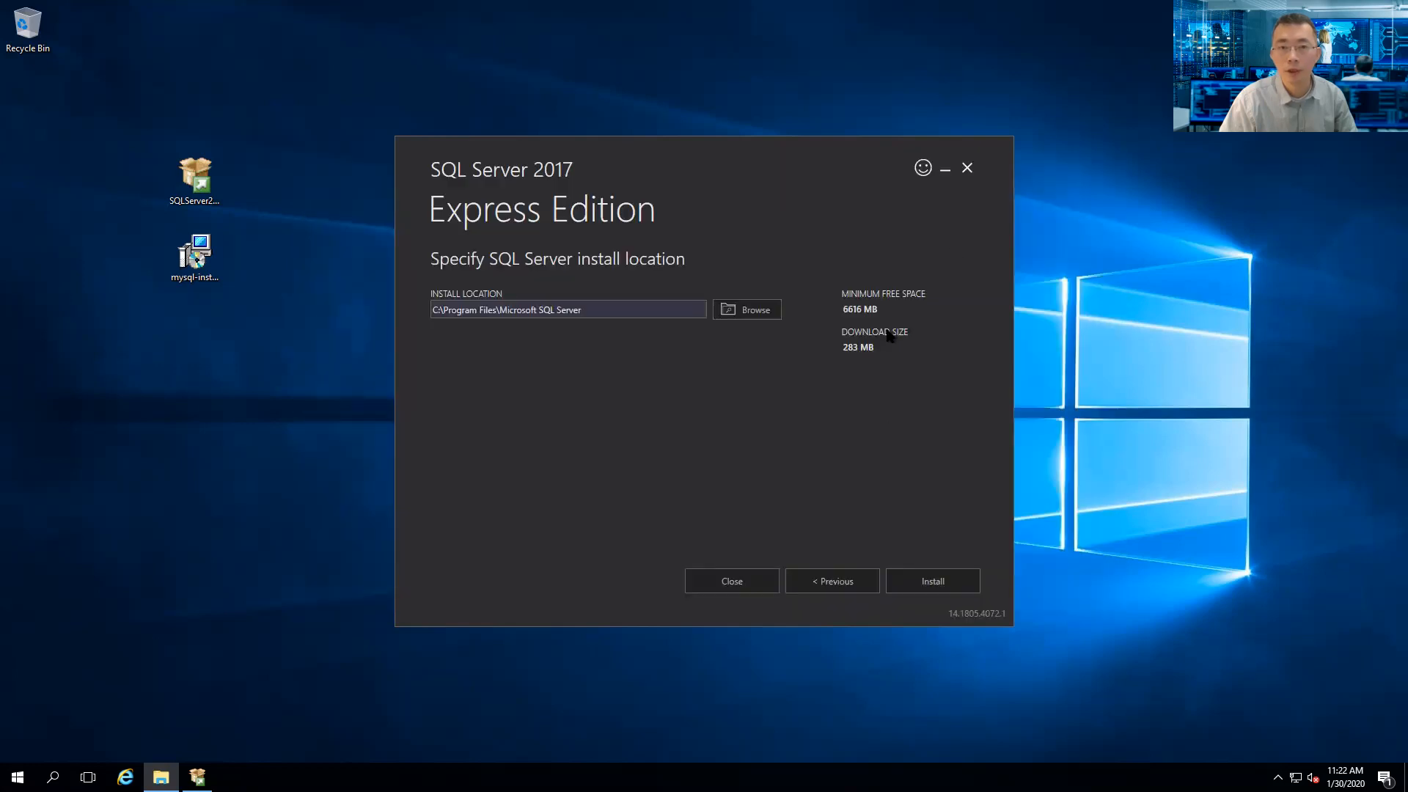
pyautogui.click(917, 571)
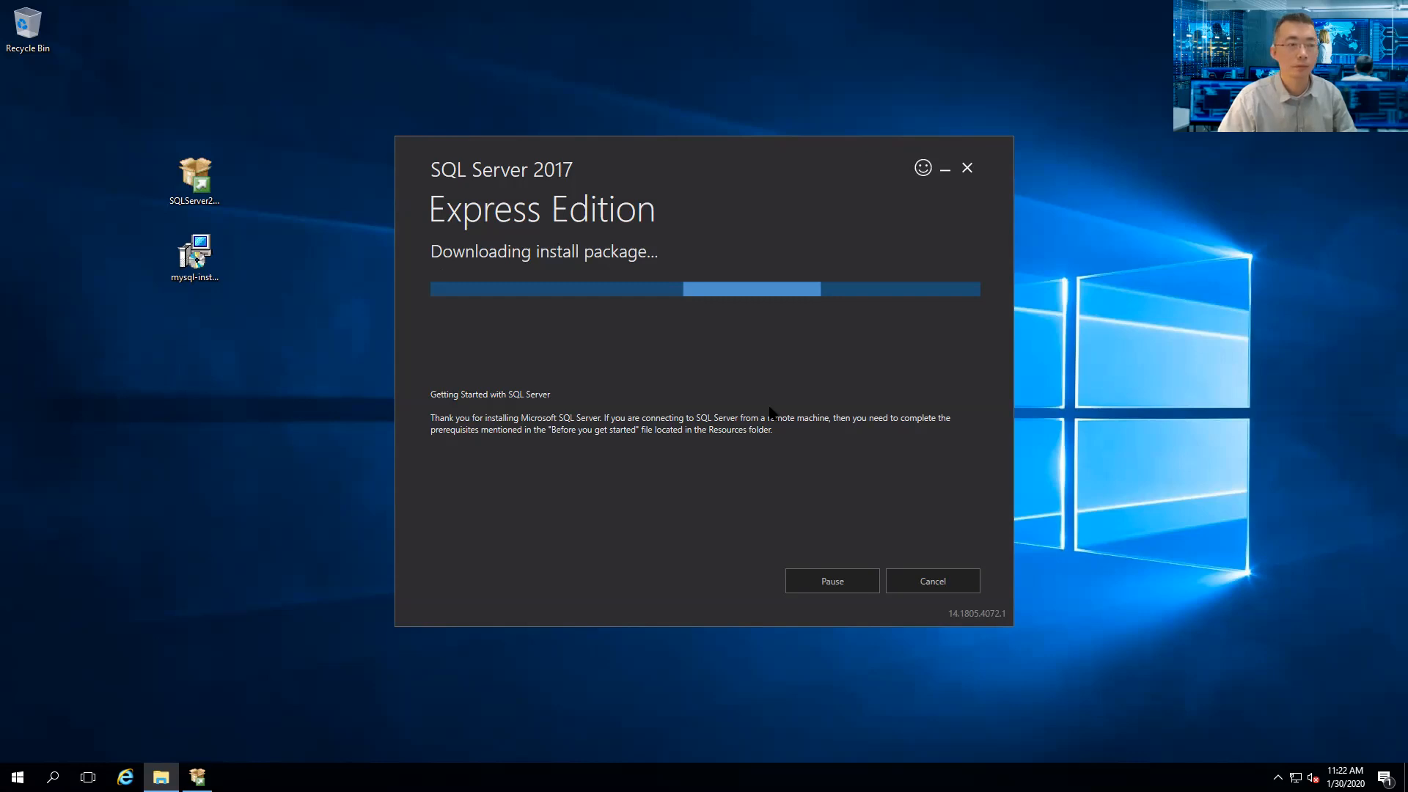
# - Bring the SQL Server installer forward and wait for the SQLEXPRESS installation to finish
pyautogui.click(769, 407)
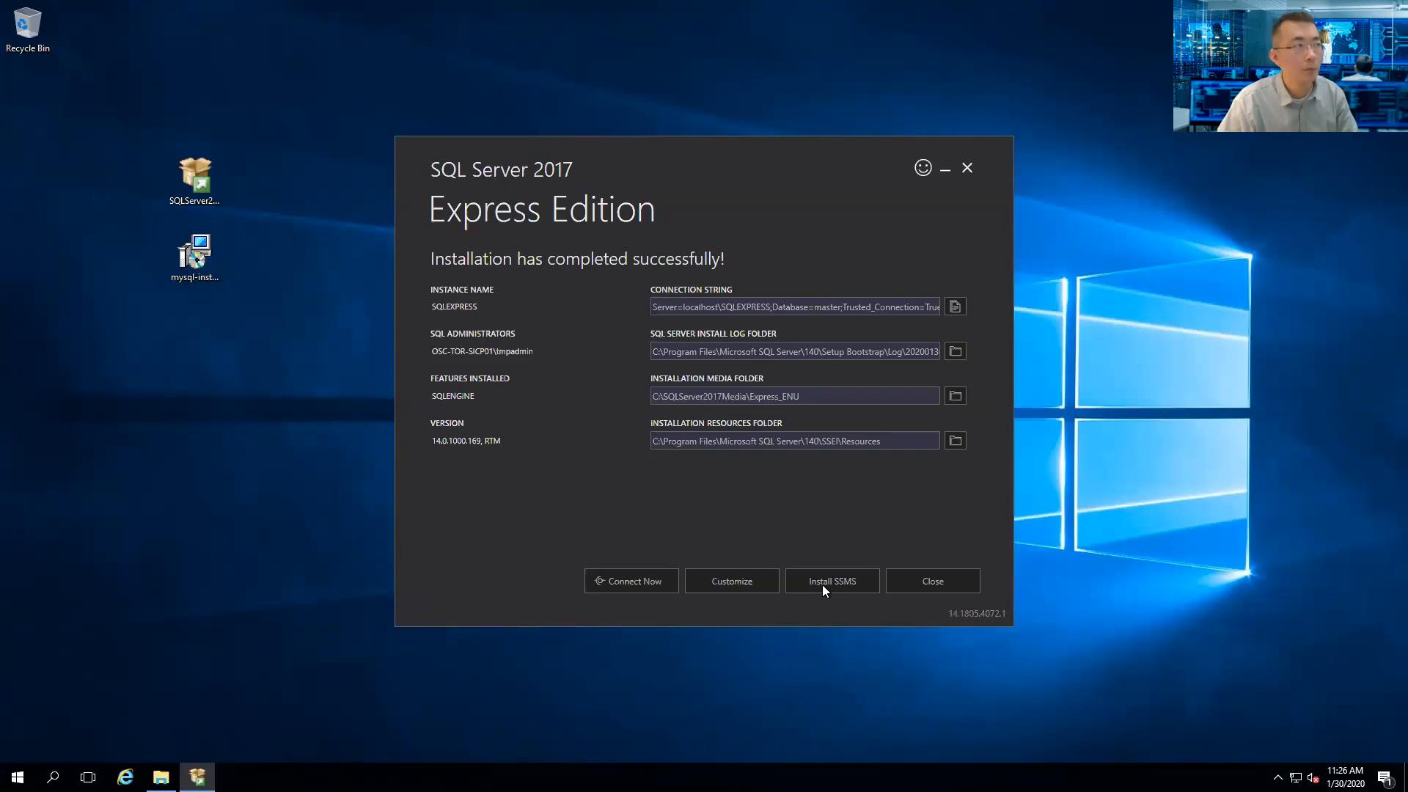
# - Open the SSMS download page, accept recommended IE11 settings, and dismiss the blocked-content warning
pyautogui.click(822, 584)
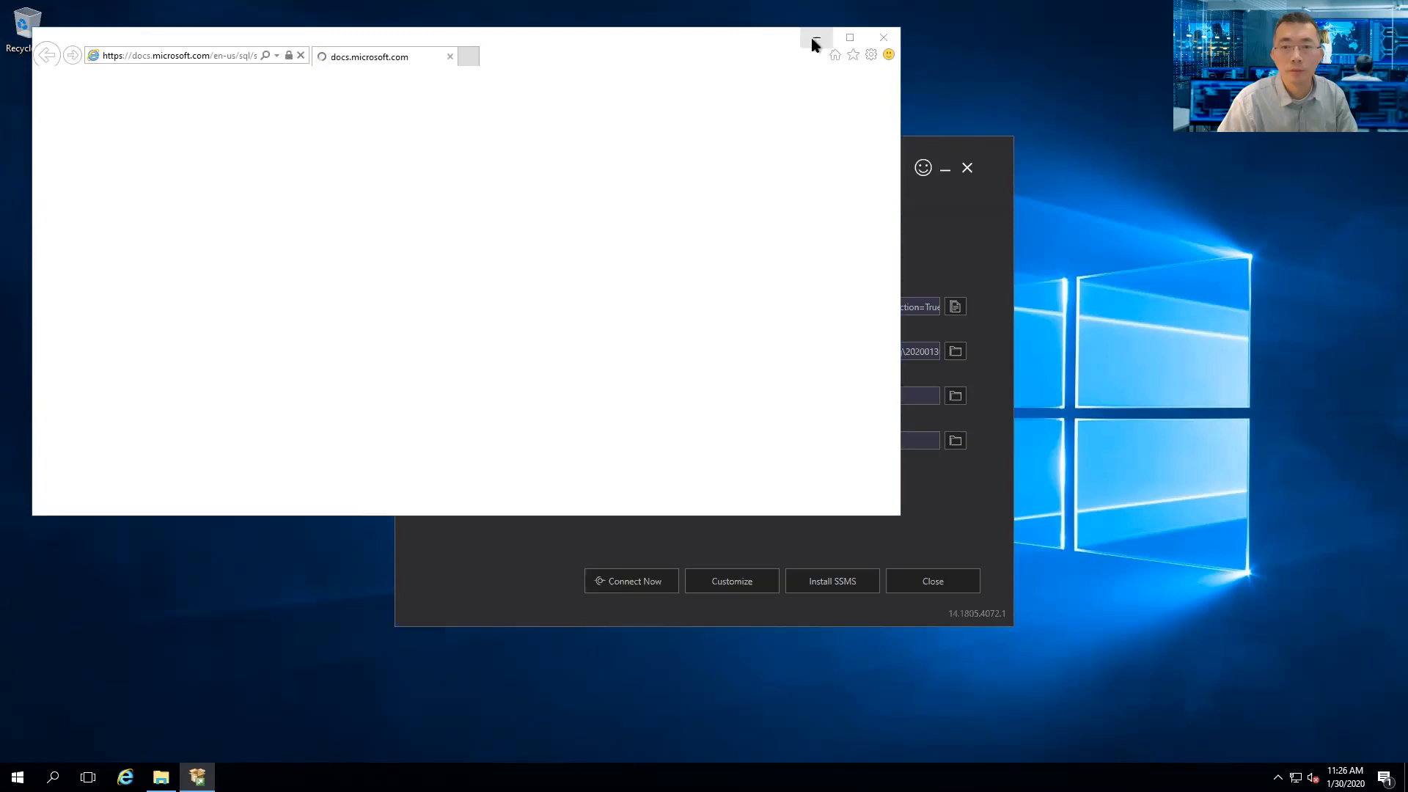
pyautogui.click(803, 290)
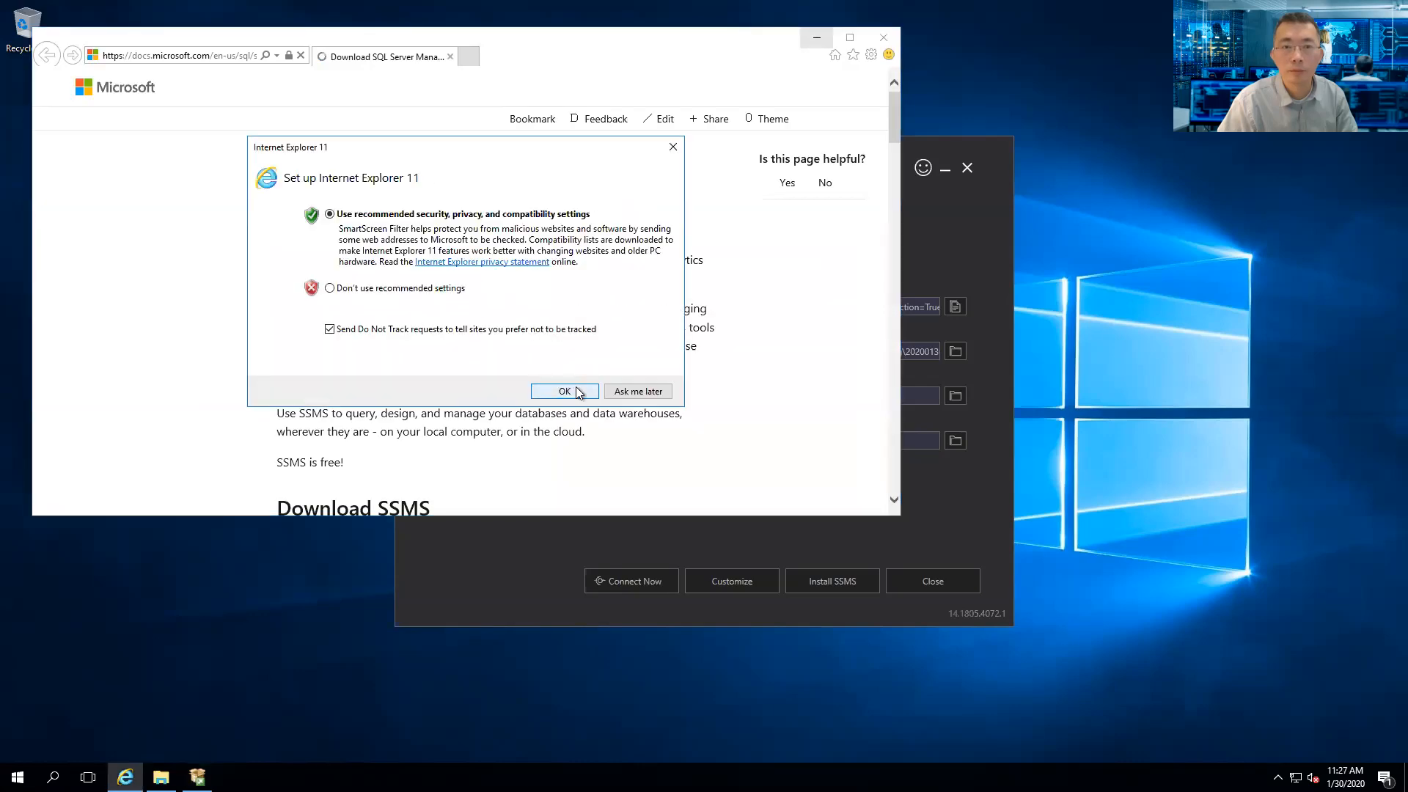
pyautogui.click(578, 391)
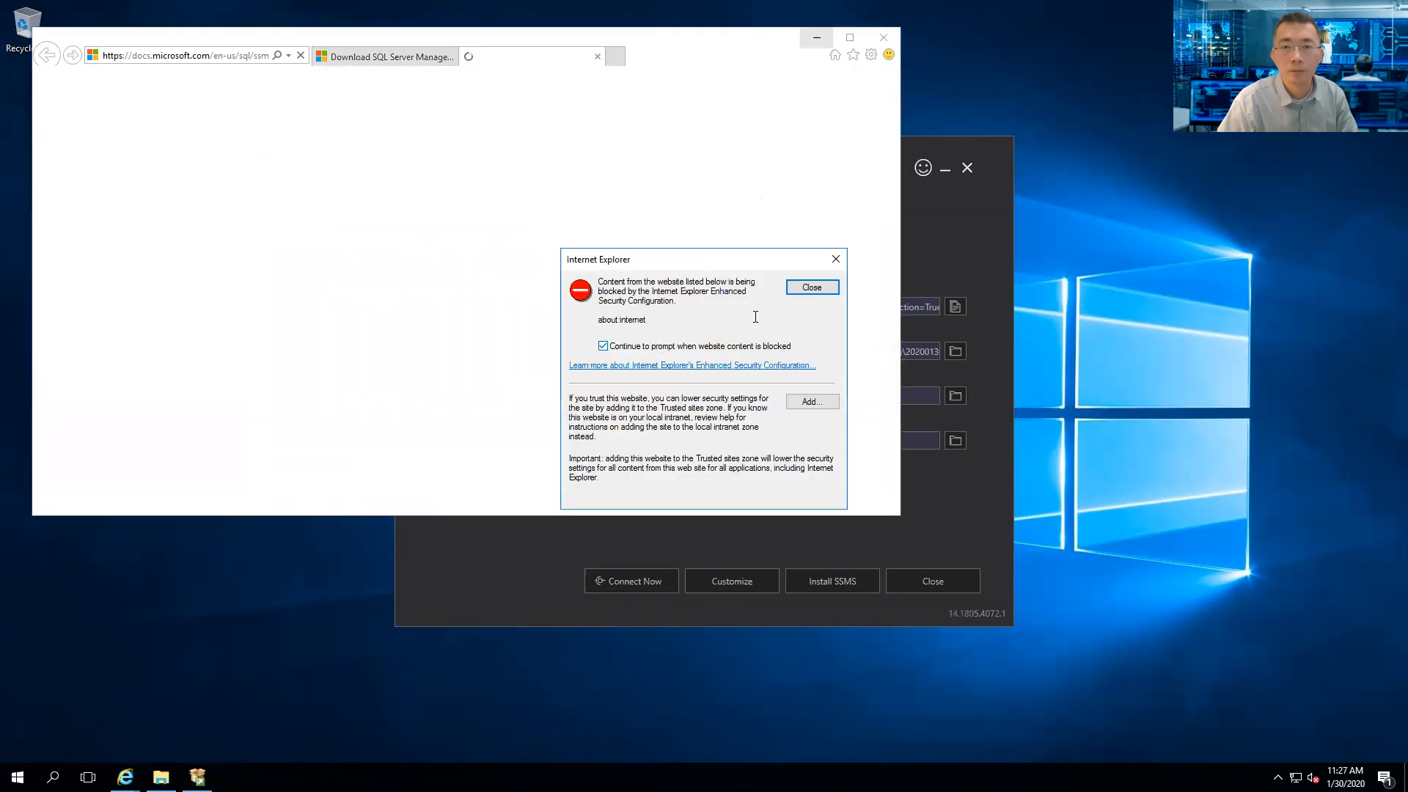
pyautogui.click(807, 288)
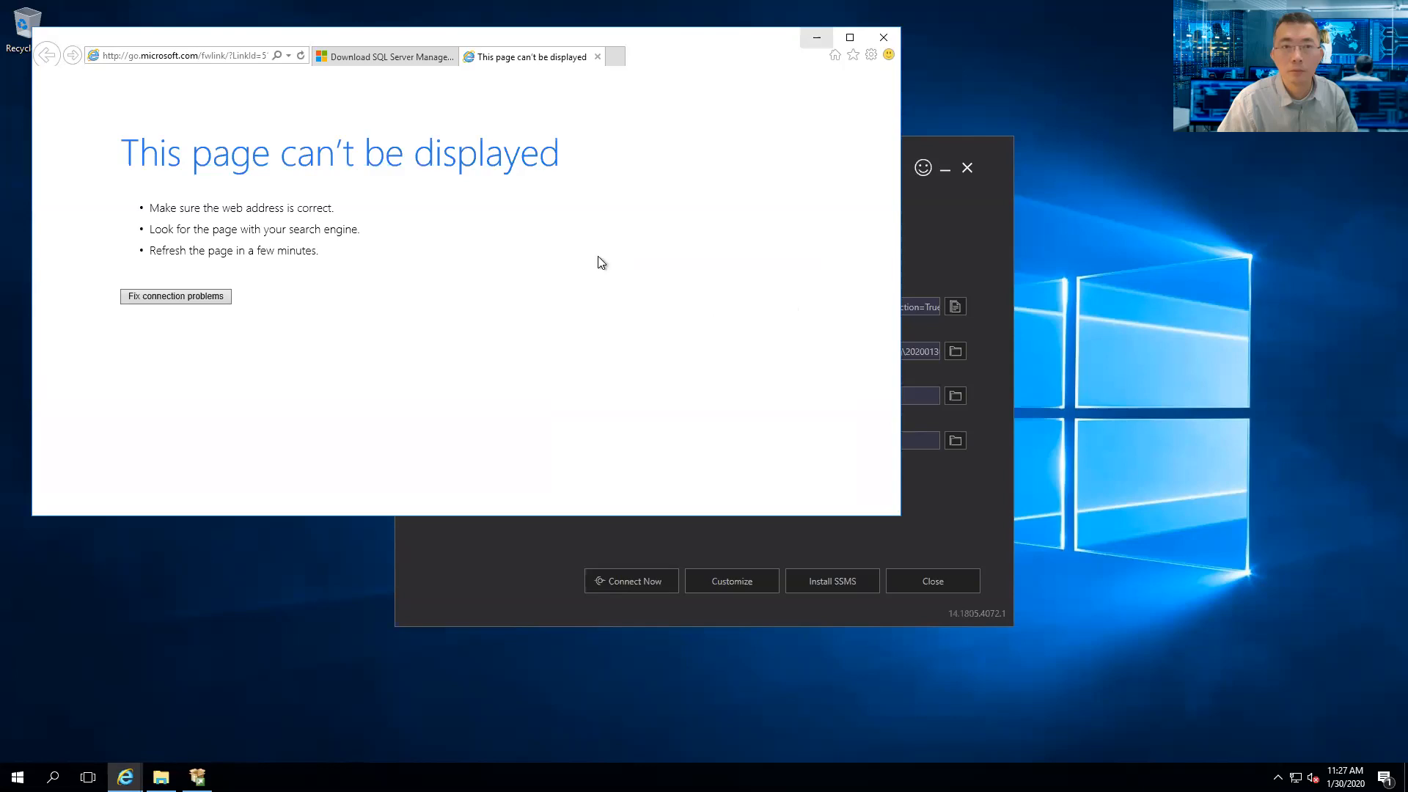
pyautogui.click(338, 62)
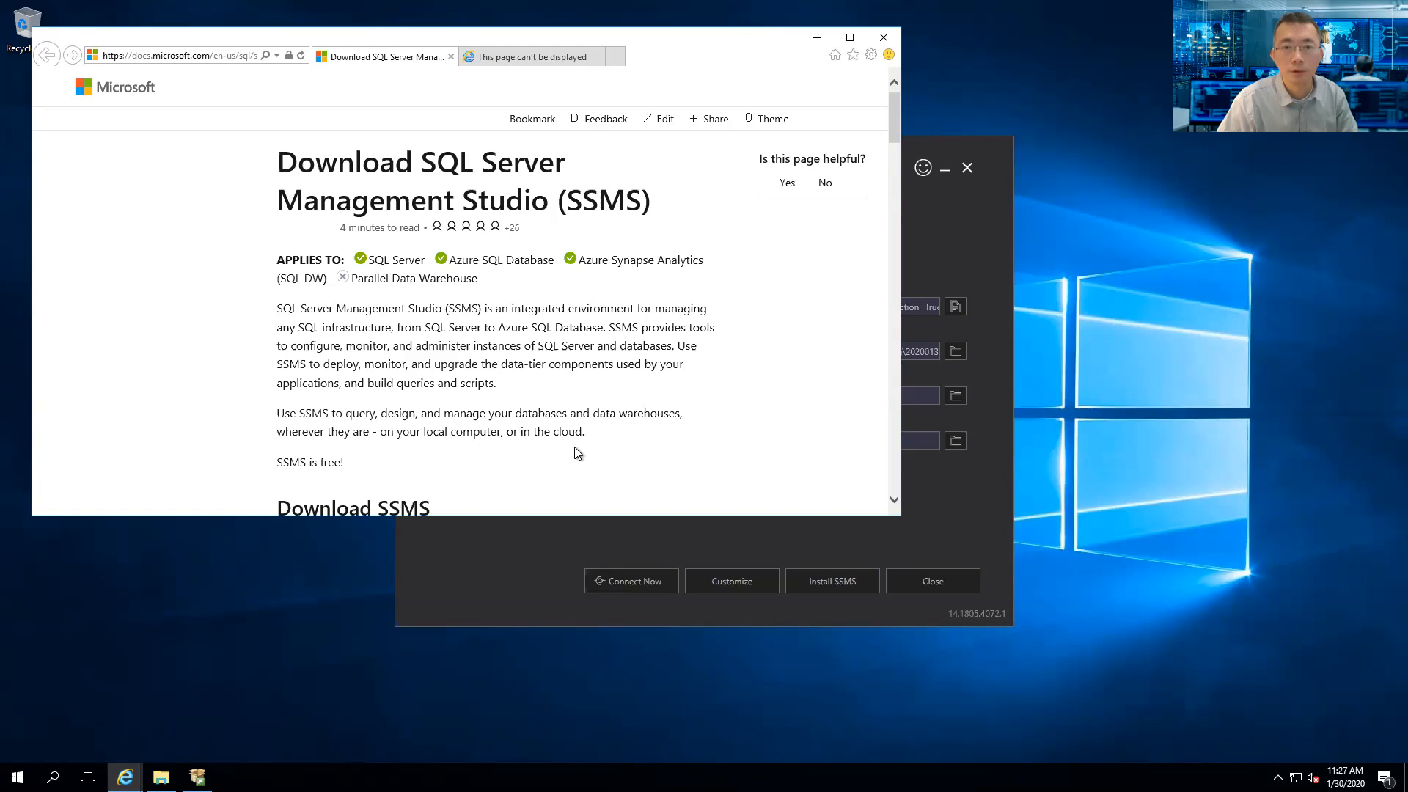
# - Add download.microsoft.com to Internet Explorer's trusted sites after the first SSMS download attempt
pyautogui.scroll(-3, 576, 447)
pyautogui.click(555, 349)
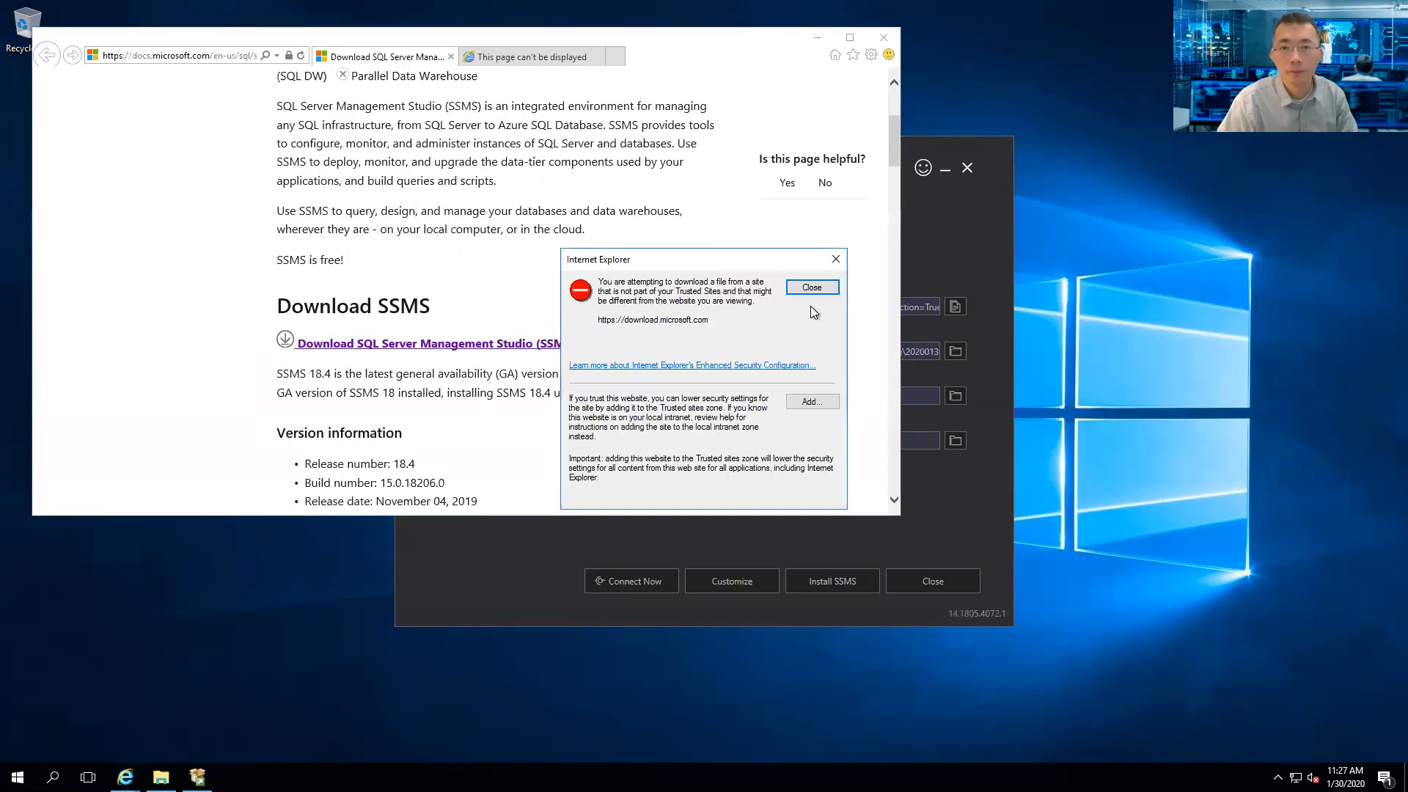
pyautogui.click(805, 404)
pyautogui.click(807, 368)
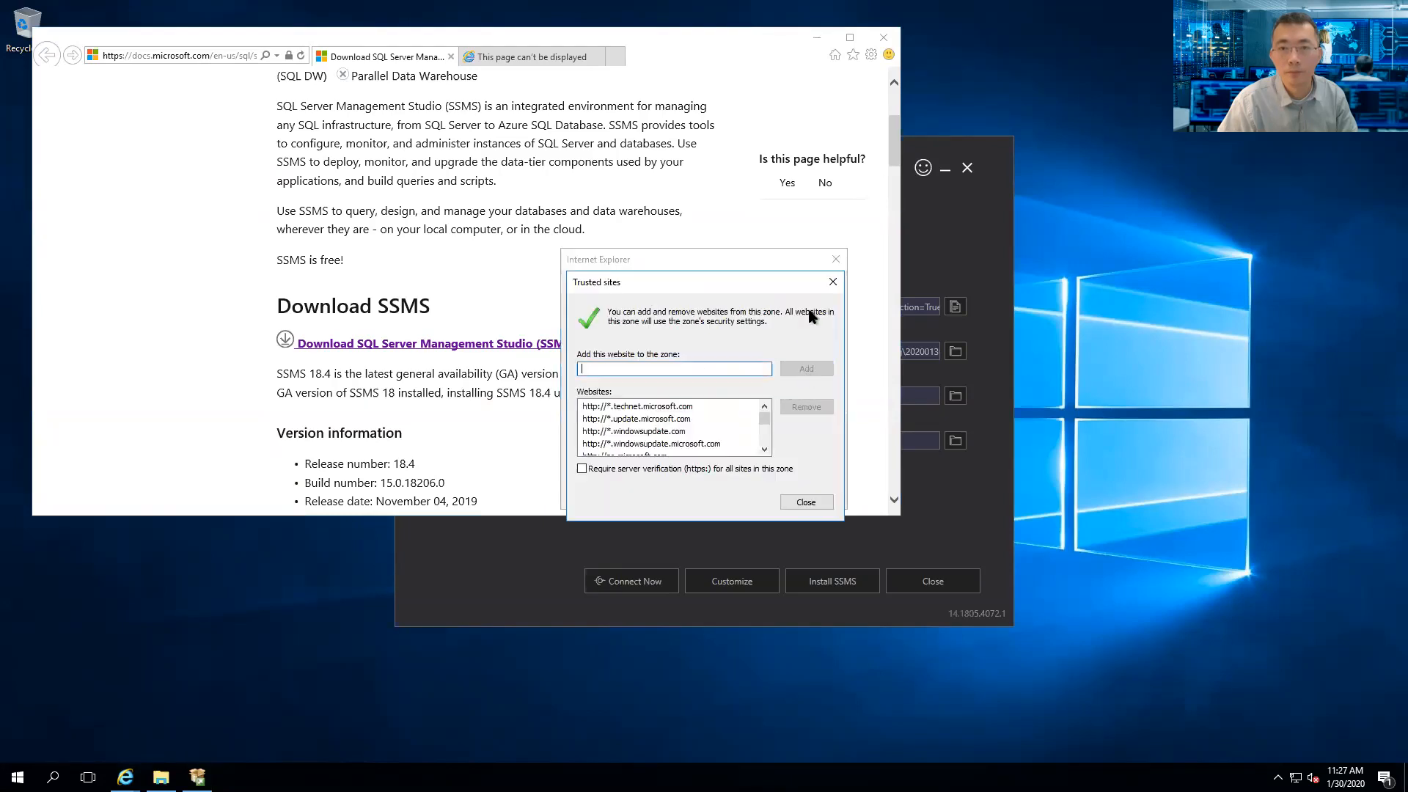
pyautogui.click(806, 501)
# - Retry the SSMS download and save SSMS-Setup-ENU.exe
pyautogui.click(561, 346)
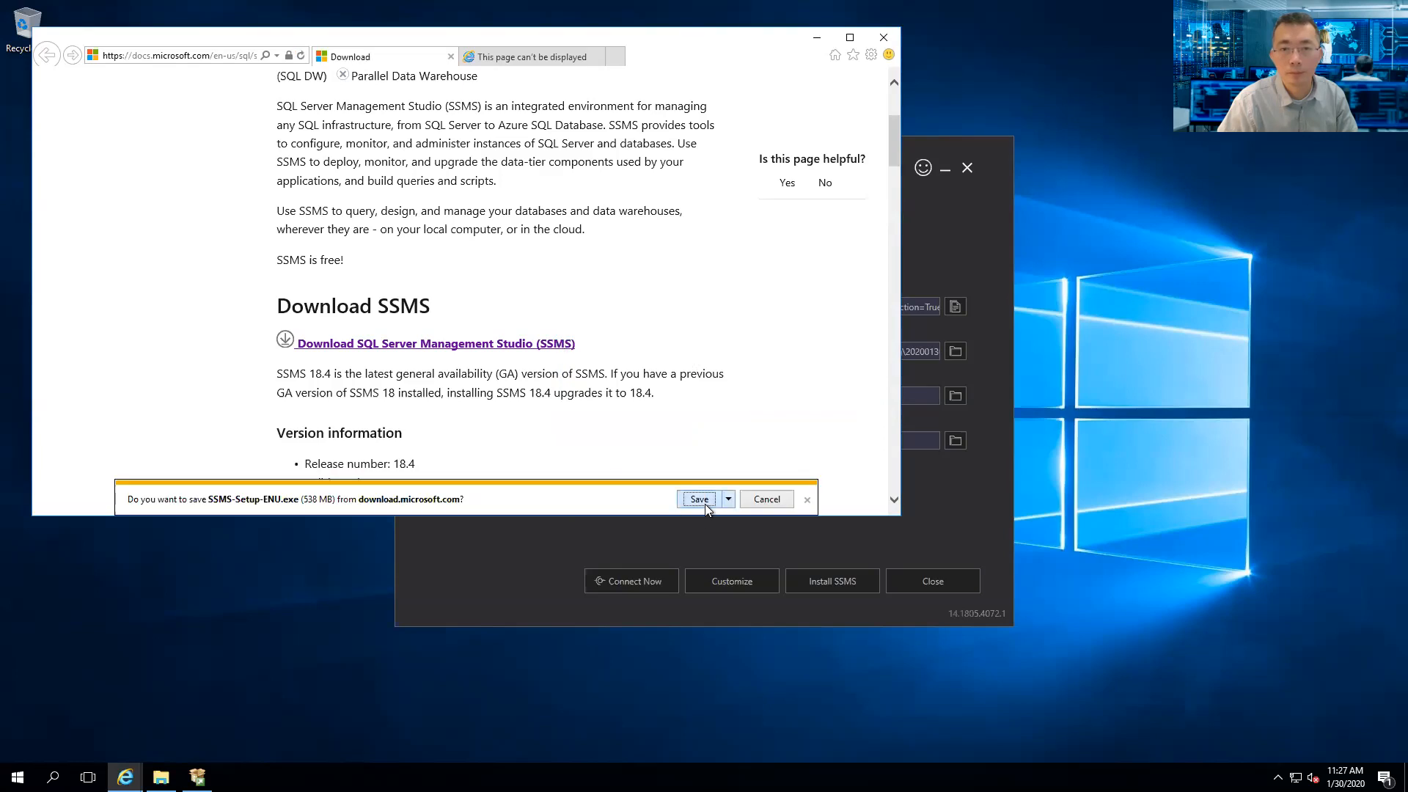
pyautogui.click(699, 500)
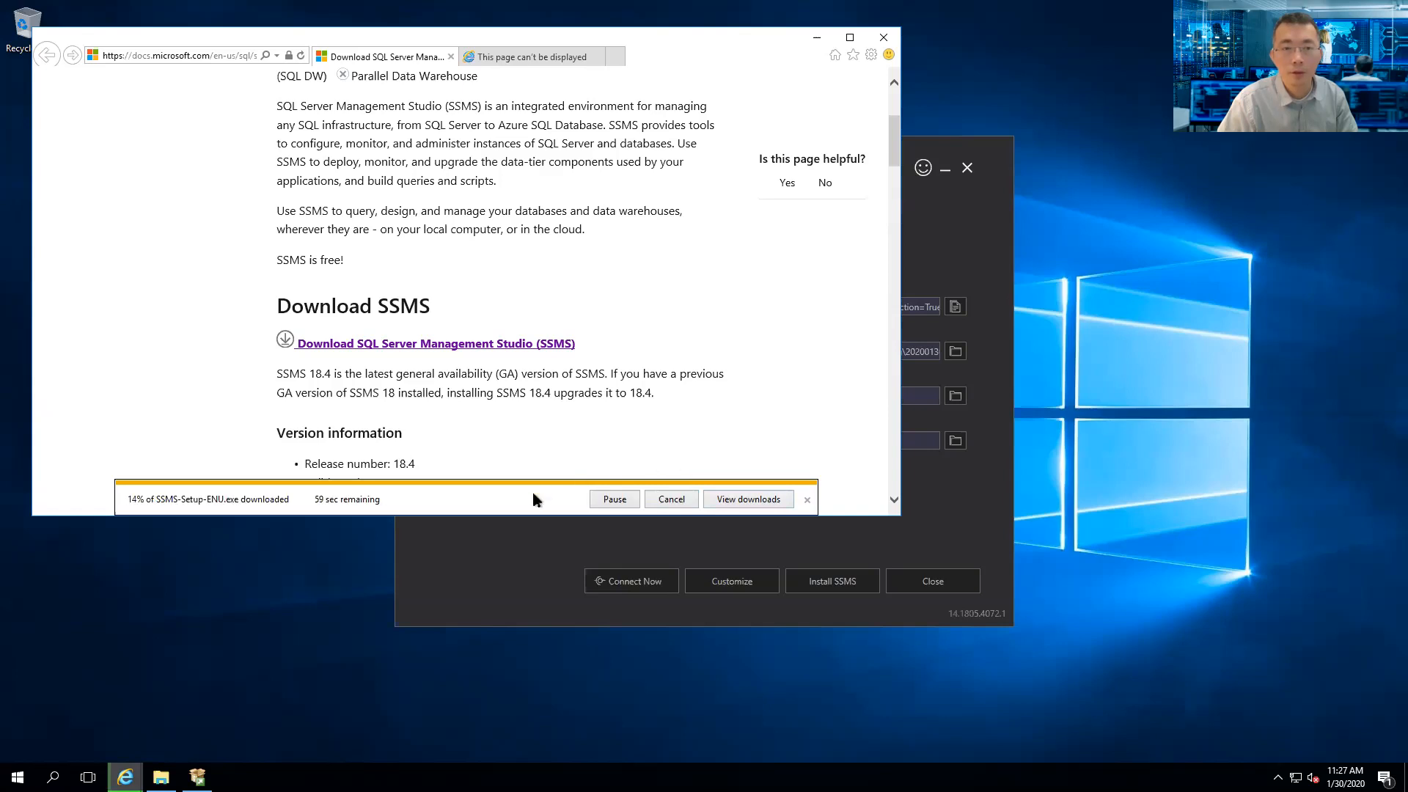
pyautogui.click(926, 556)
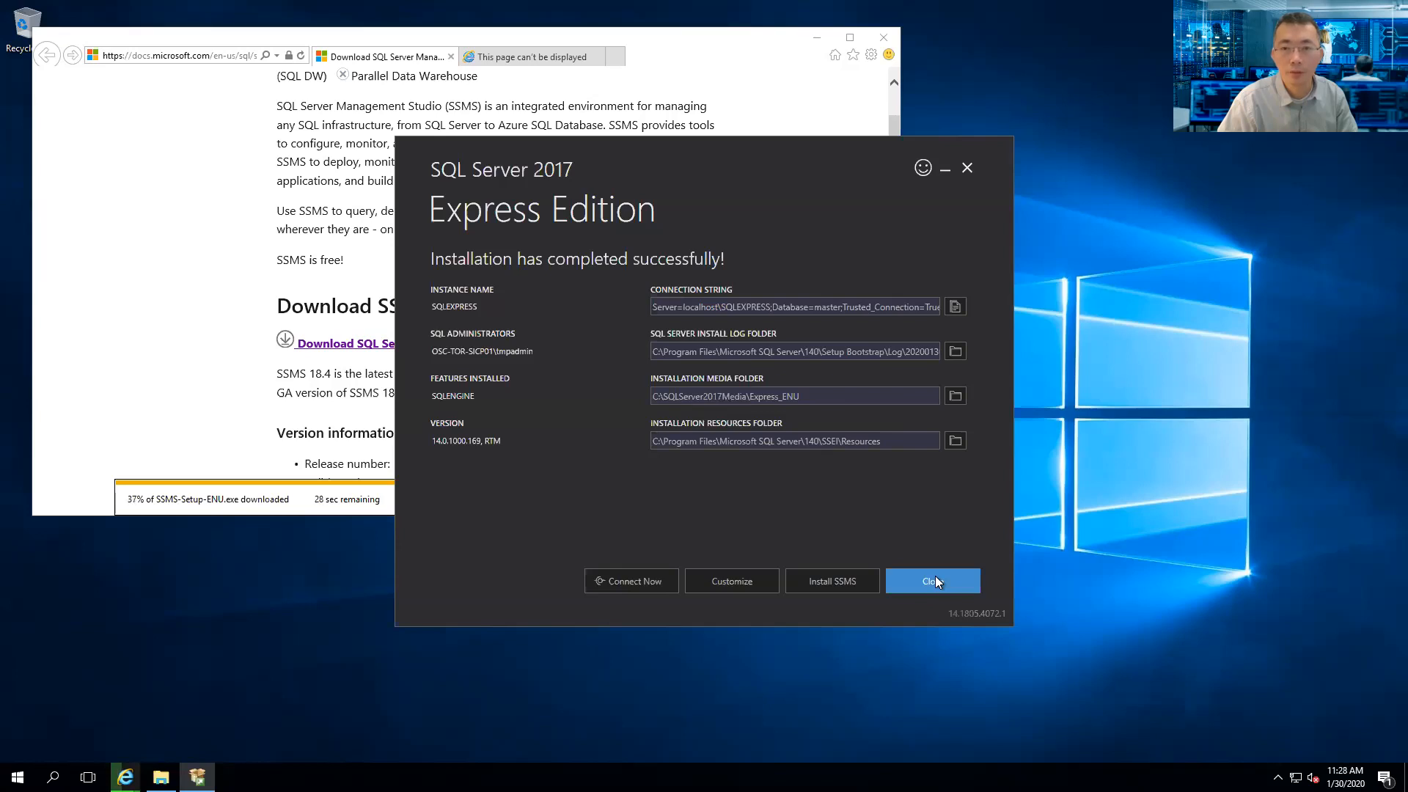
# - Close the SQL Server installer, confirm with Yes, and minimize Internet Explorer
pyautogui.click(936, 577)
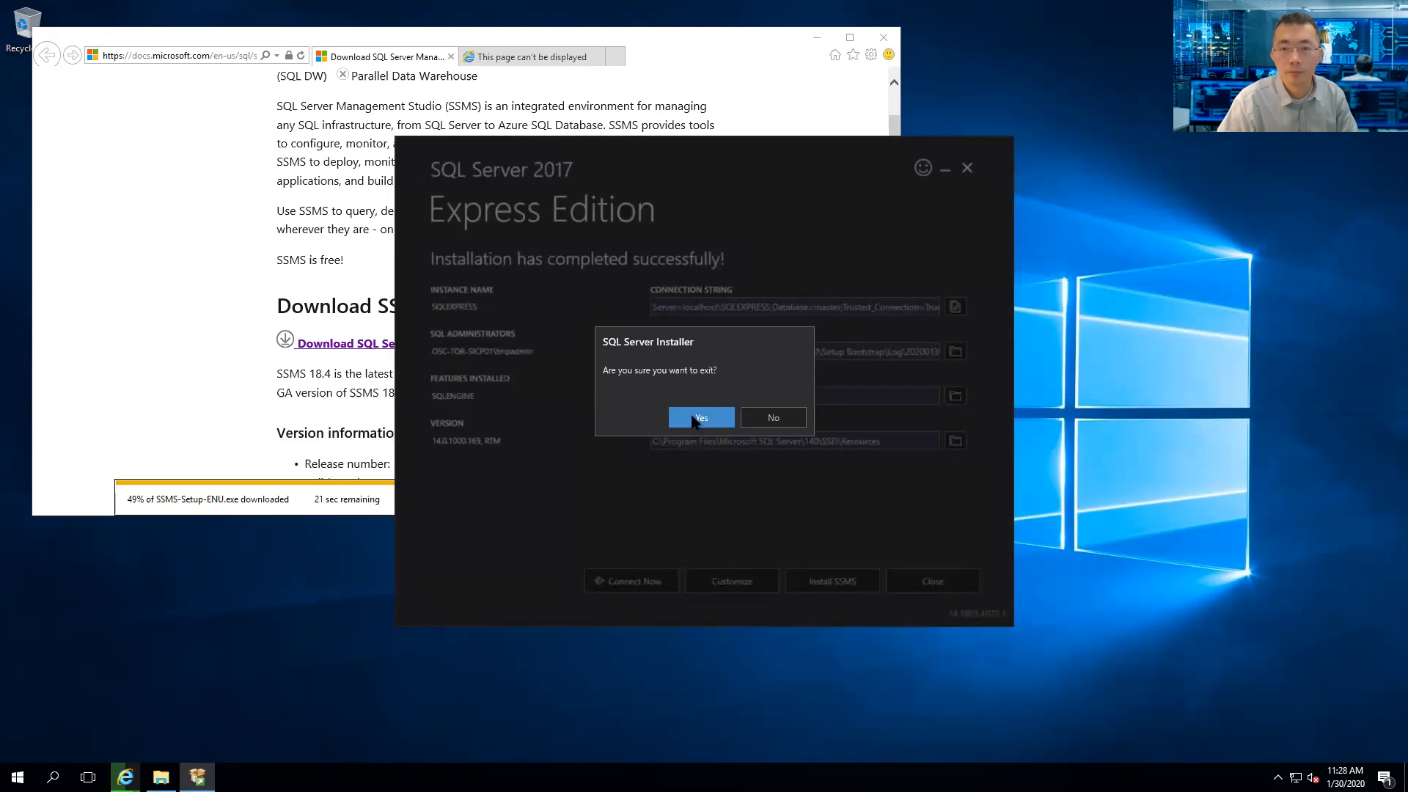
pyautogui.click(712, 424)
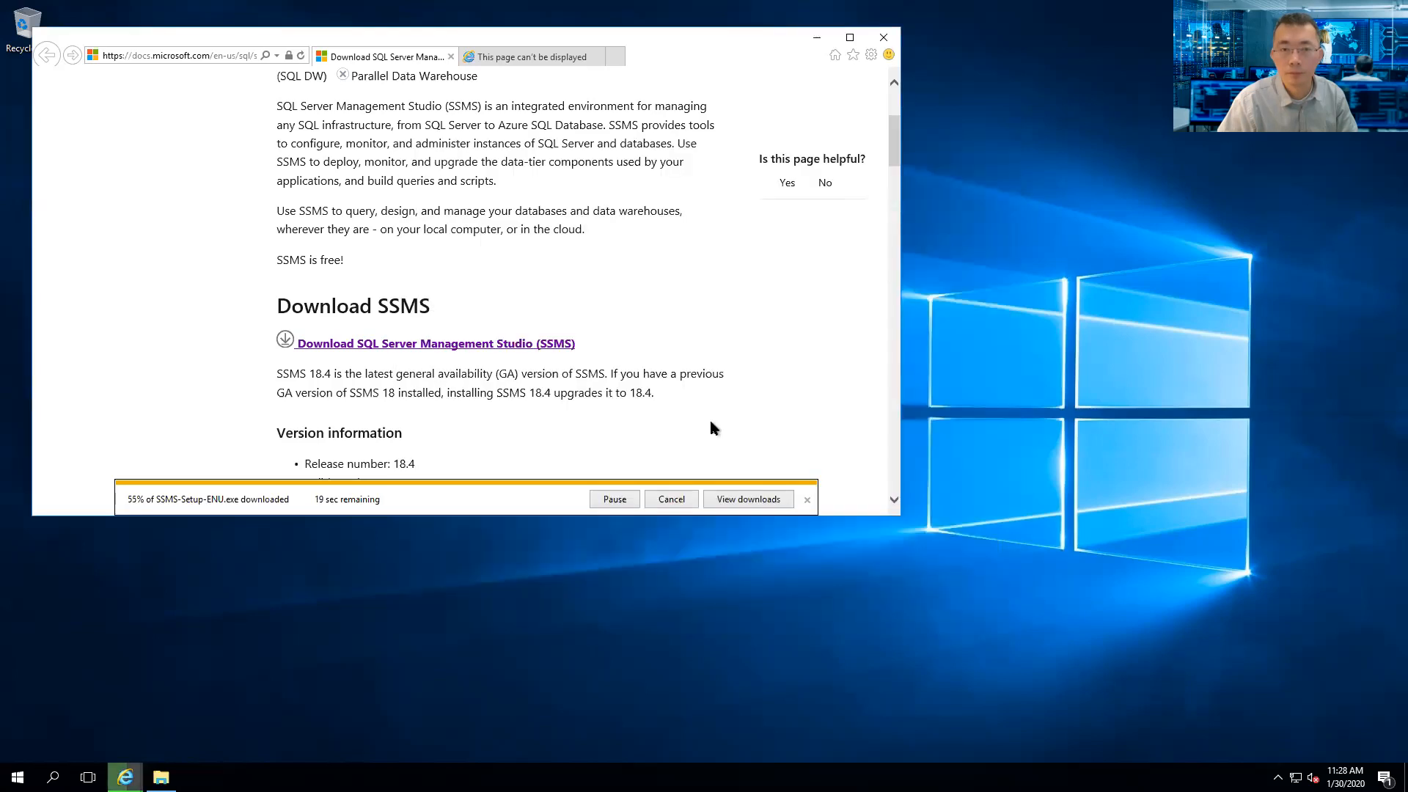
pyautogui.click(818, 42)
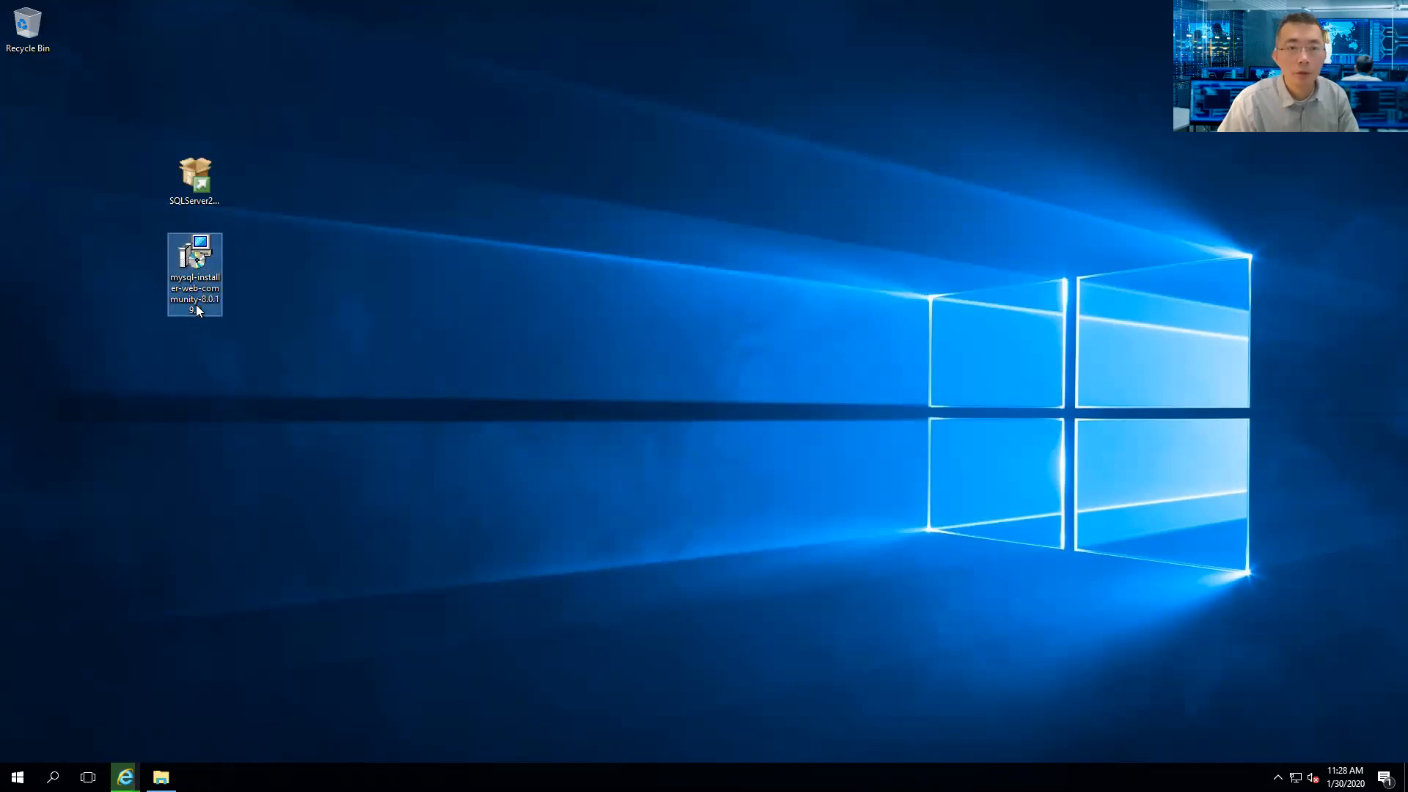
# - Start mysql-installer-web-community-8.0.19 from the desktop and wait for its setup-type page
pyautogui.doubleClick(210, 264)
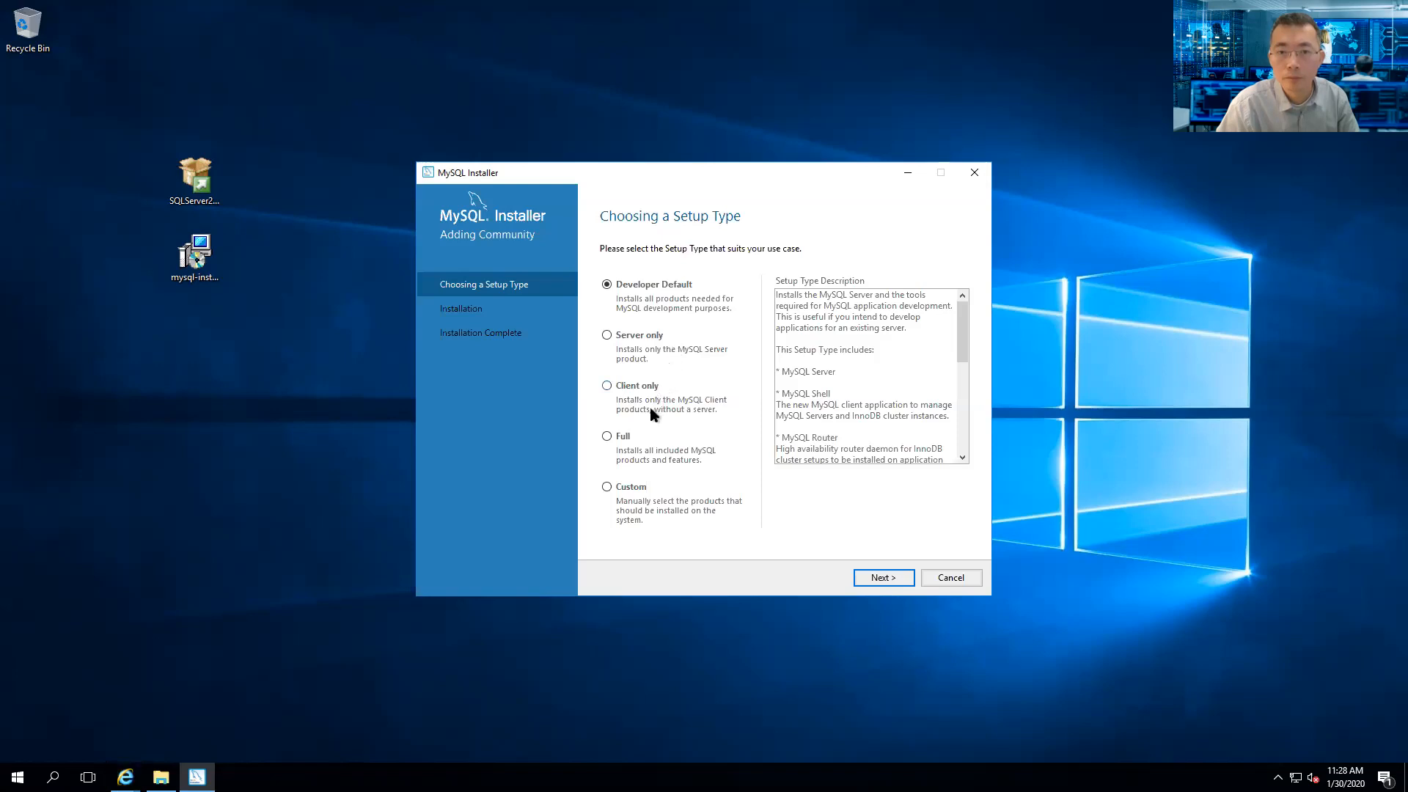
# - Choose the Full setup type and bring up the Check Requirements list of failing prerequisites
pyautogui.click(623, 438)
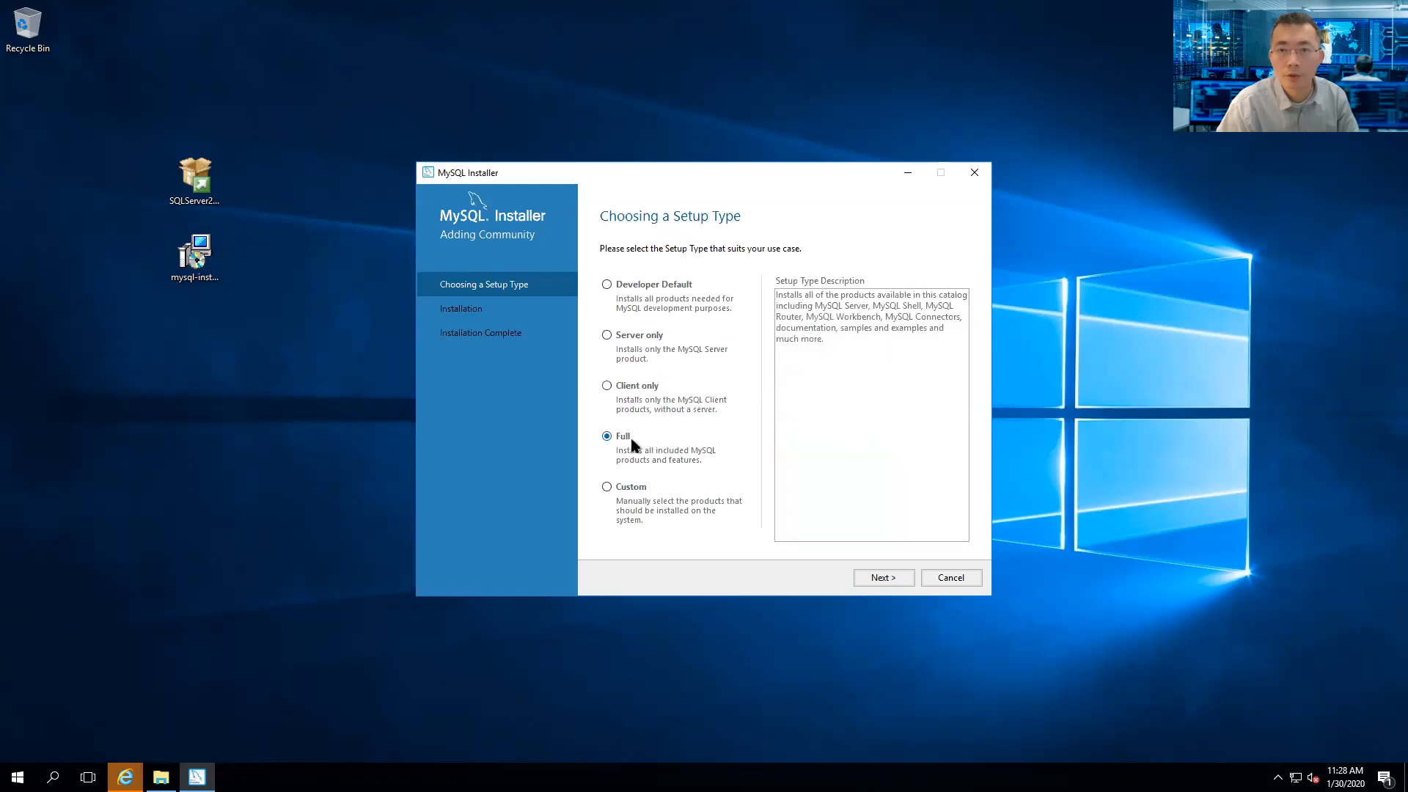
pyautogui.click(877, 578)
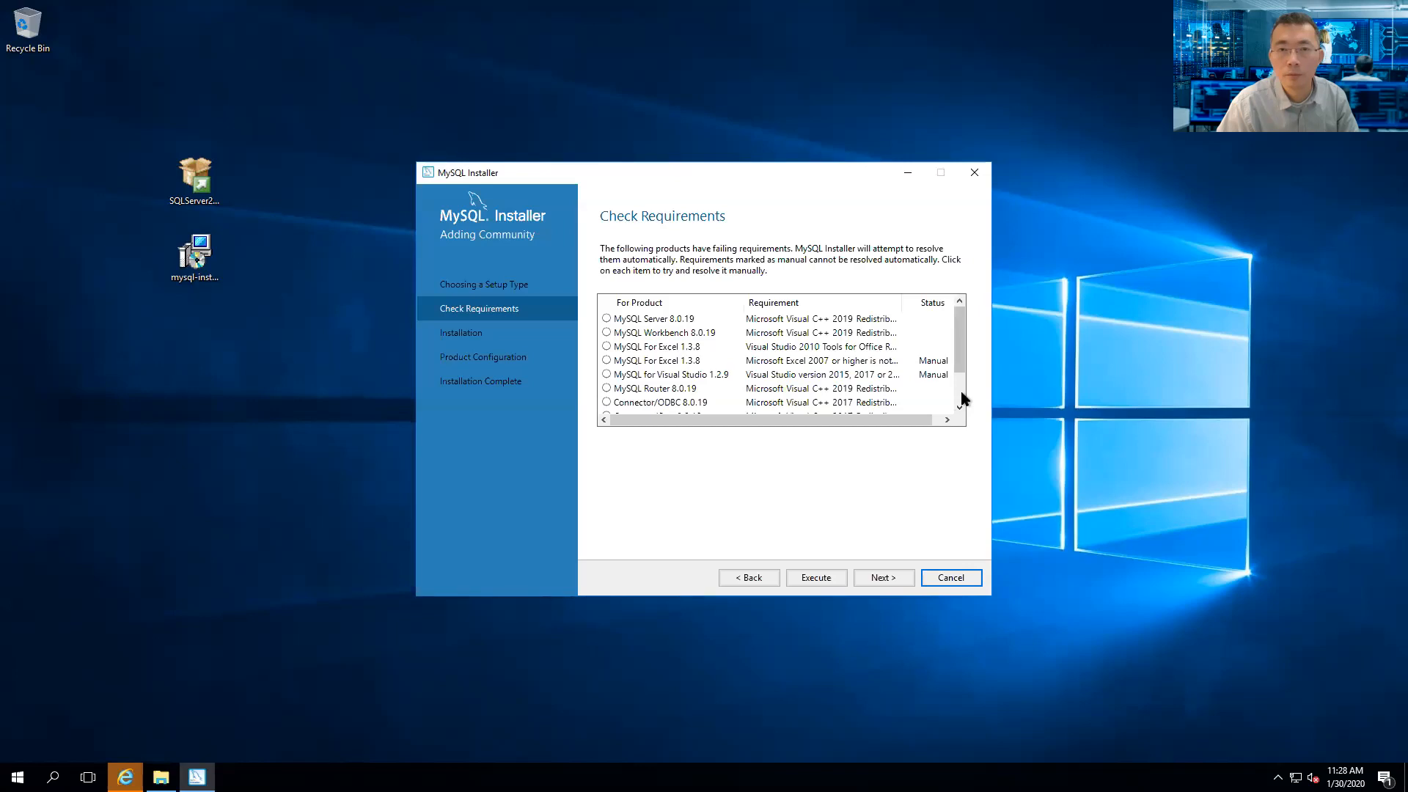
pyautogui.scroll(-1, 961, 394)
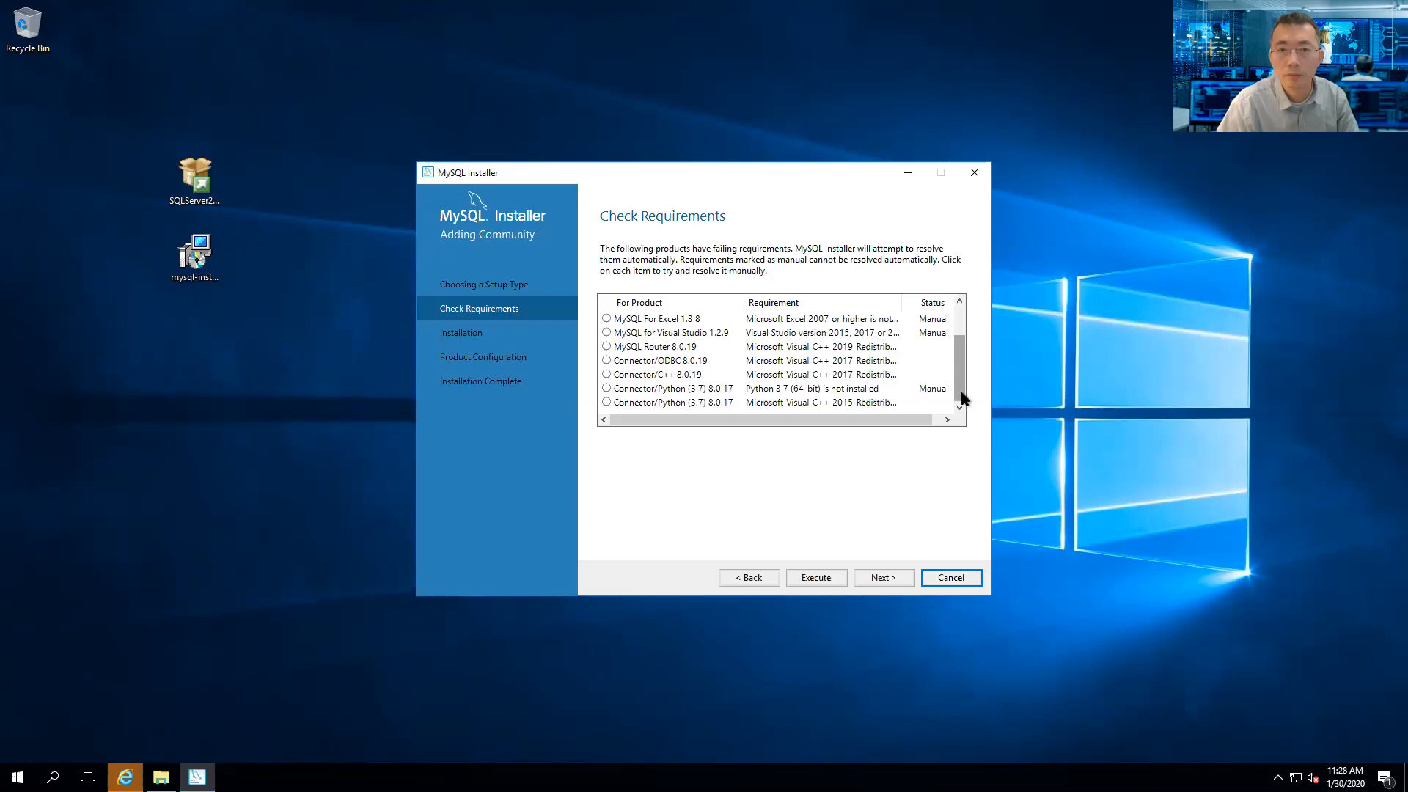
pyautogui.moveTo(962, 397); pyautogui.dragTo(963, 376)
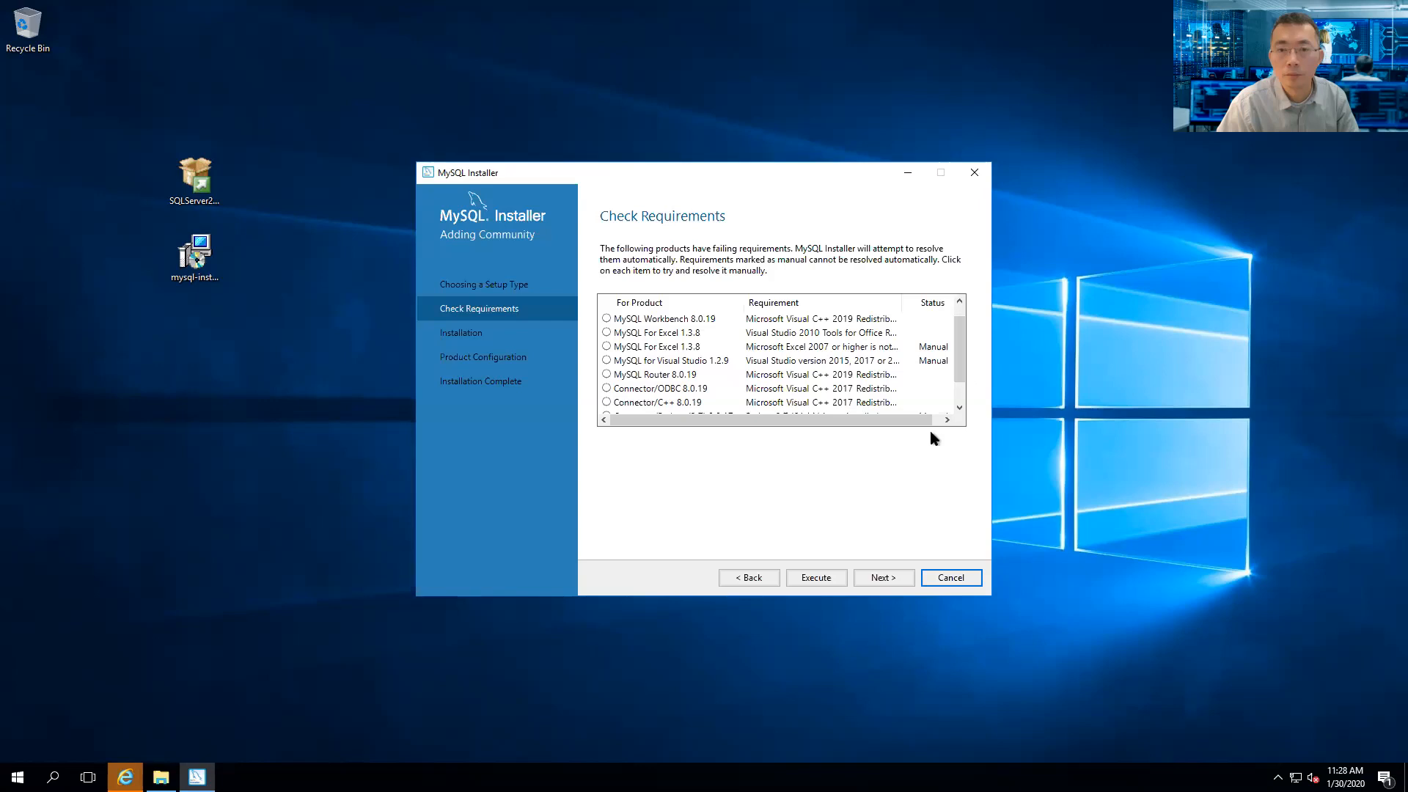
pyautogui.click(882, 579)
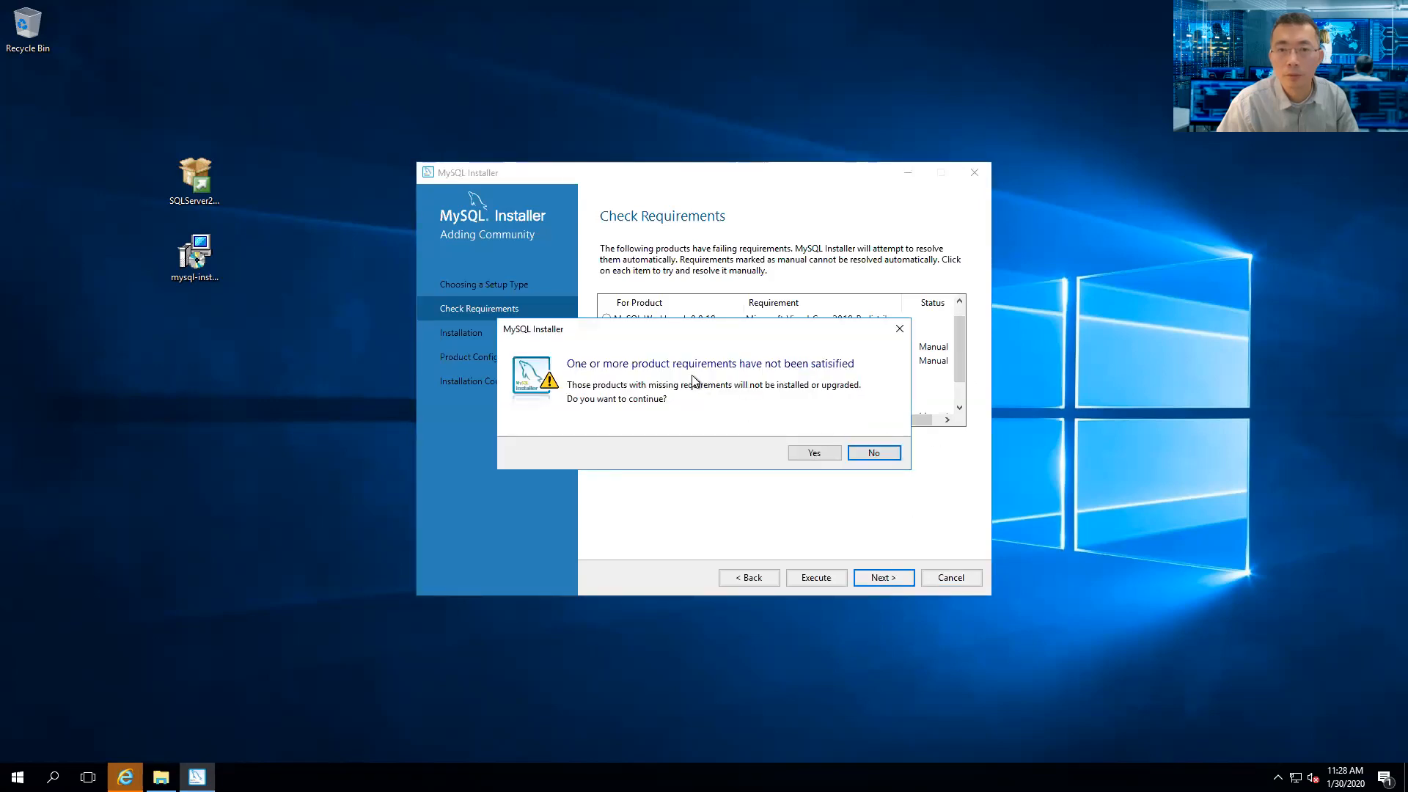
pyautogui.click(815, 453)
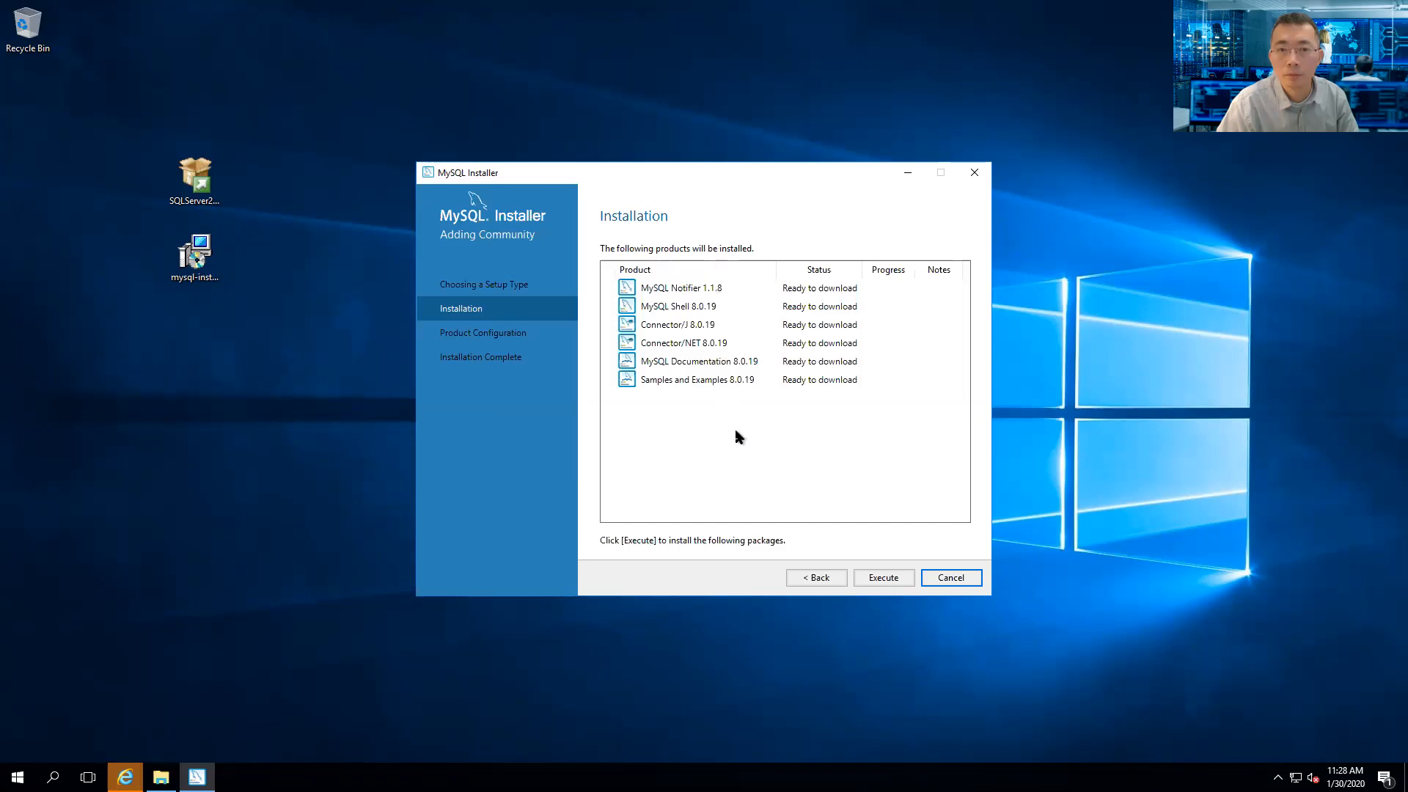
pyautogui.click(838, 583)
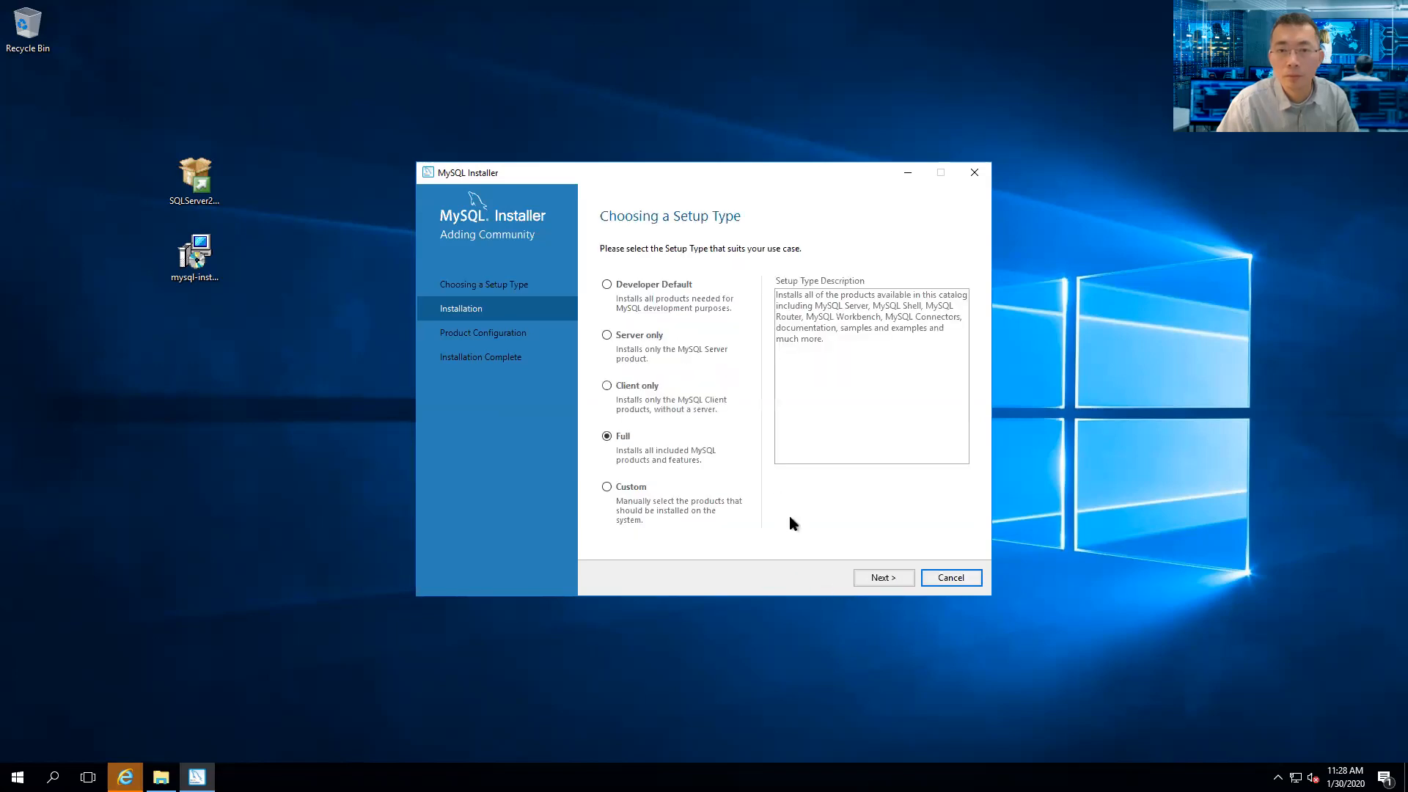
pyautogui.click(881, 578)
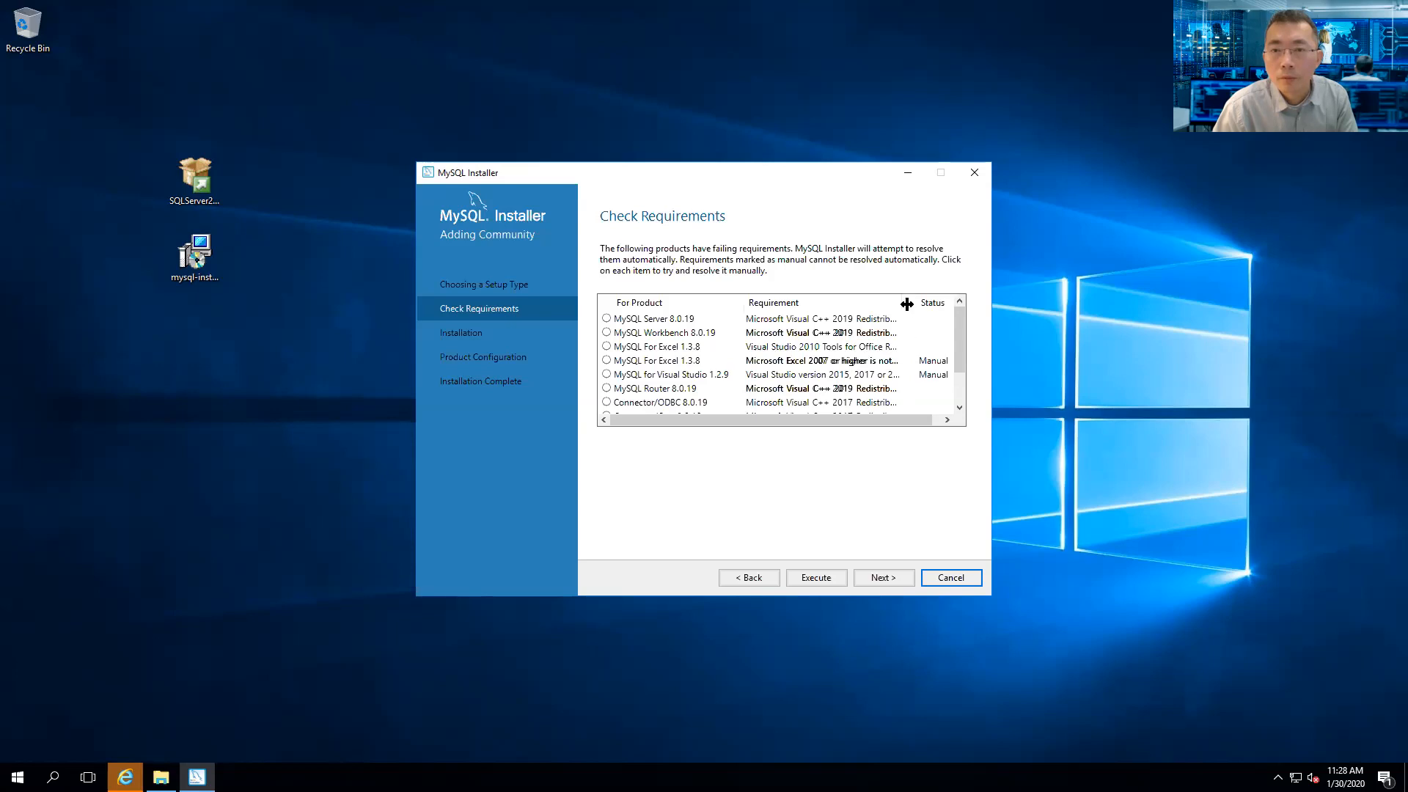
# - Widen the Requirement column, select MySQL Server 8.0.19, and execute to launch the Visual C++ setup
pyautogui.moveTo(934, 313); pyautogui.dragTo(932, 316)
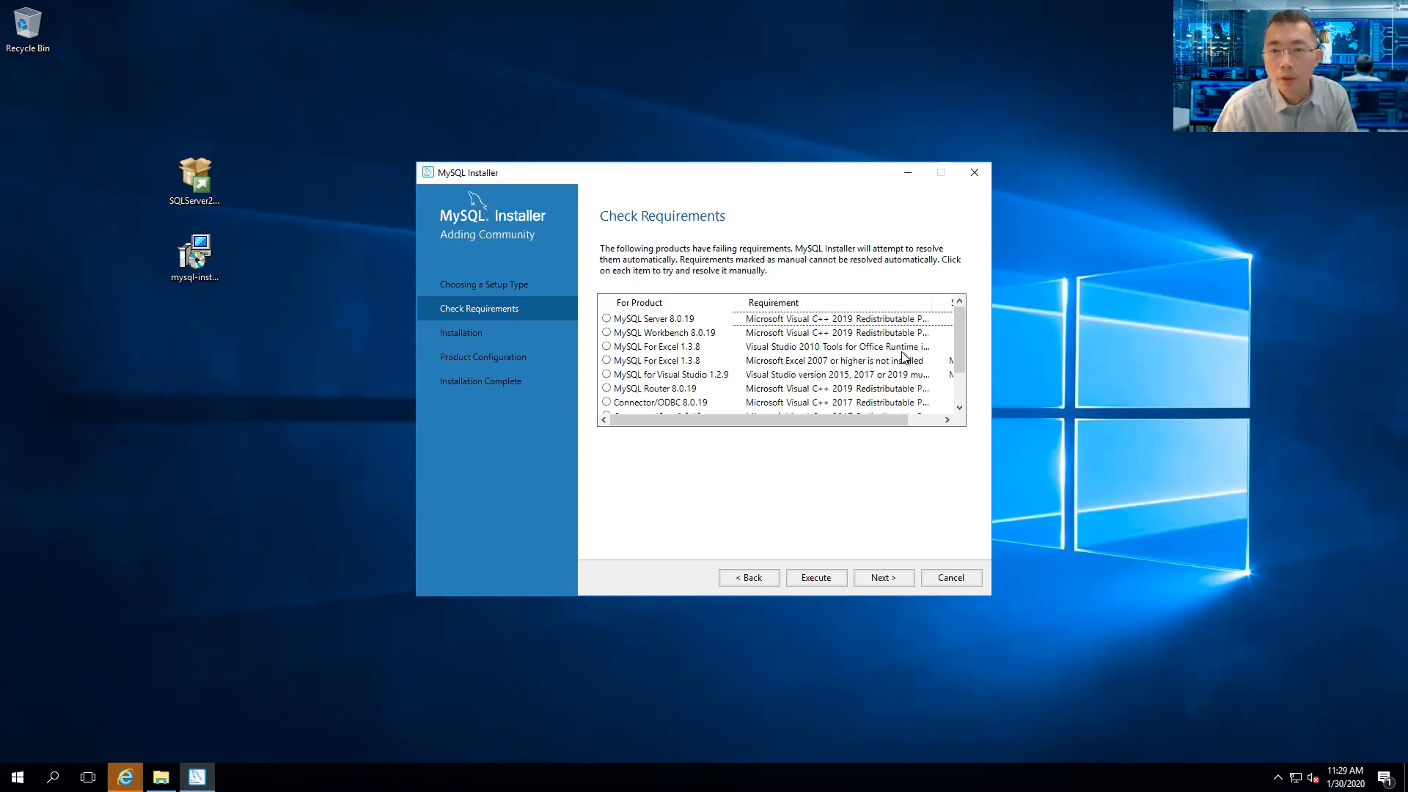
pyautogui.click(849, 320)
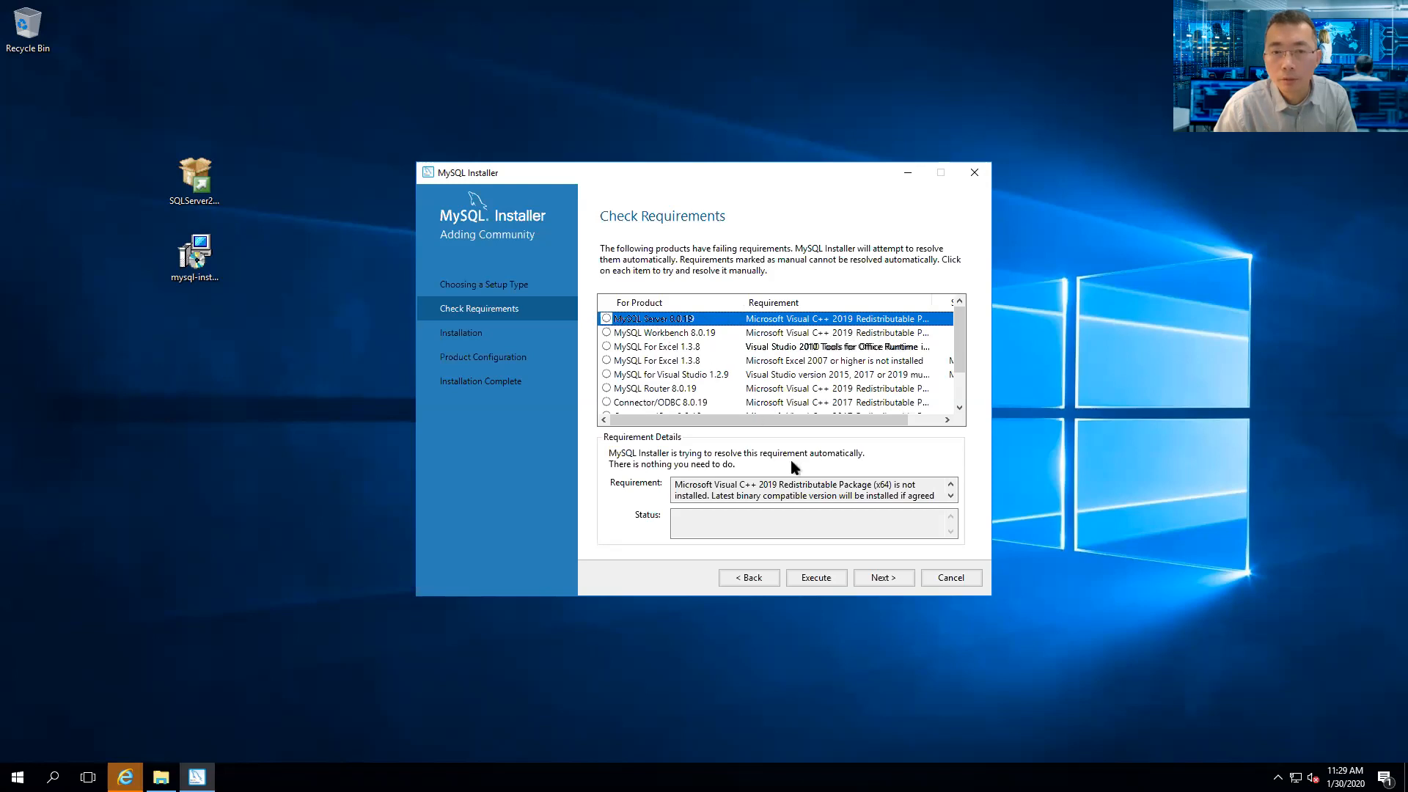
pyautogui.click(841, 585)
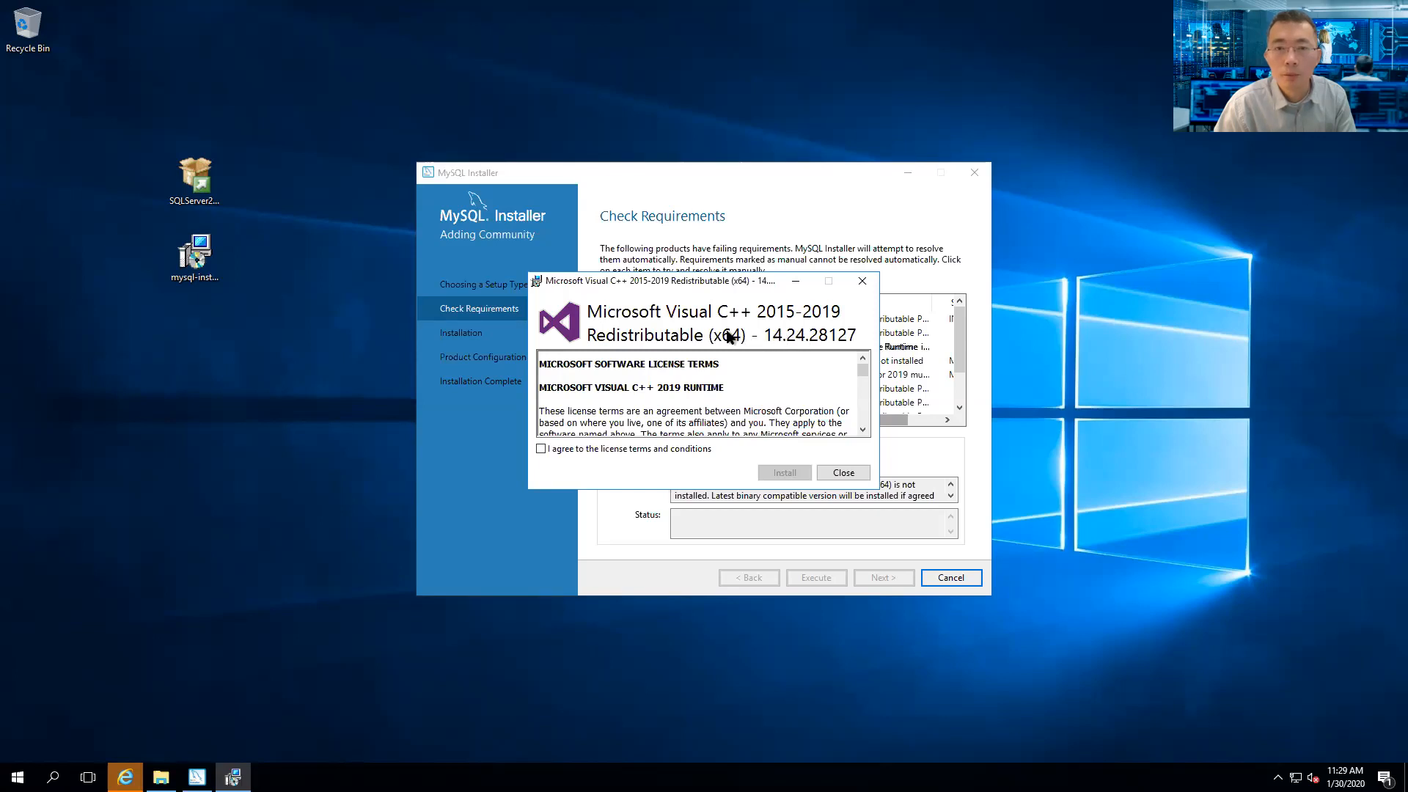
# - Accept the license and install Visual C++ 2015-2019 Redistributable (x64), then select MySQL For Excel
pyautogui.click(678, 450)
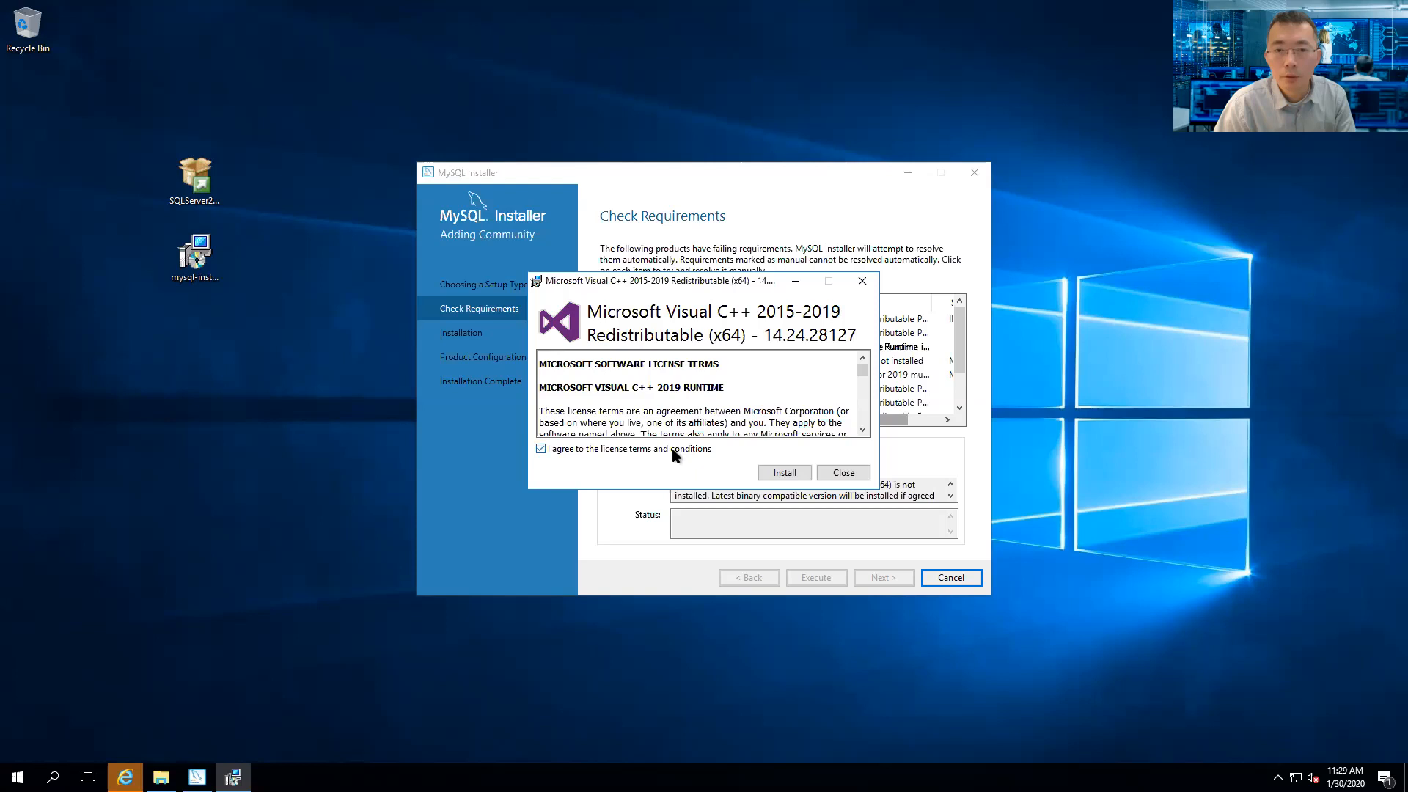
pyautogui.click(783, 474)
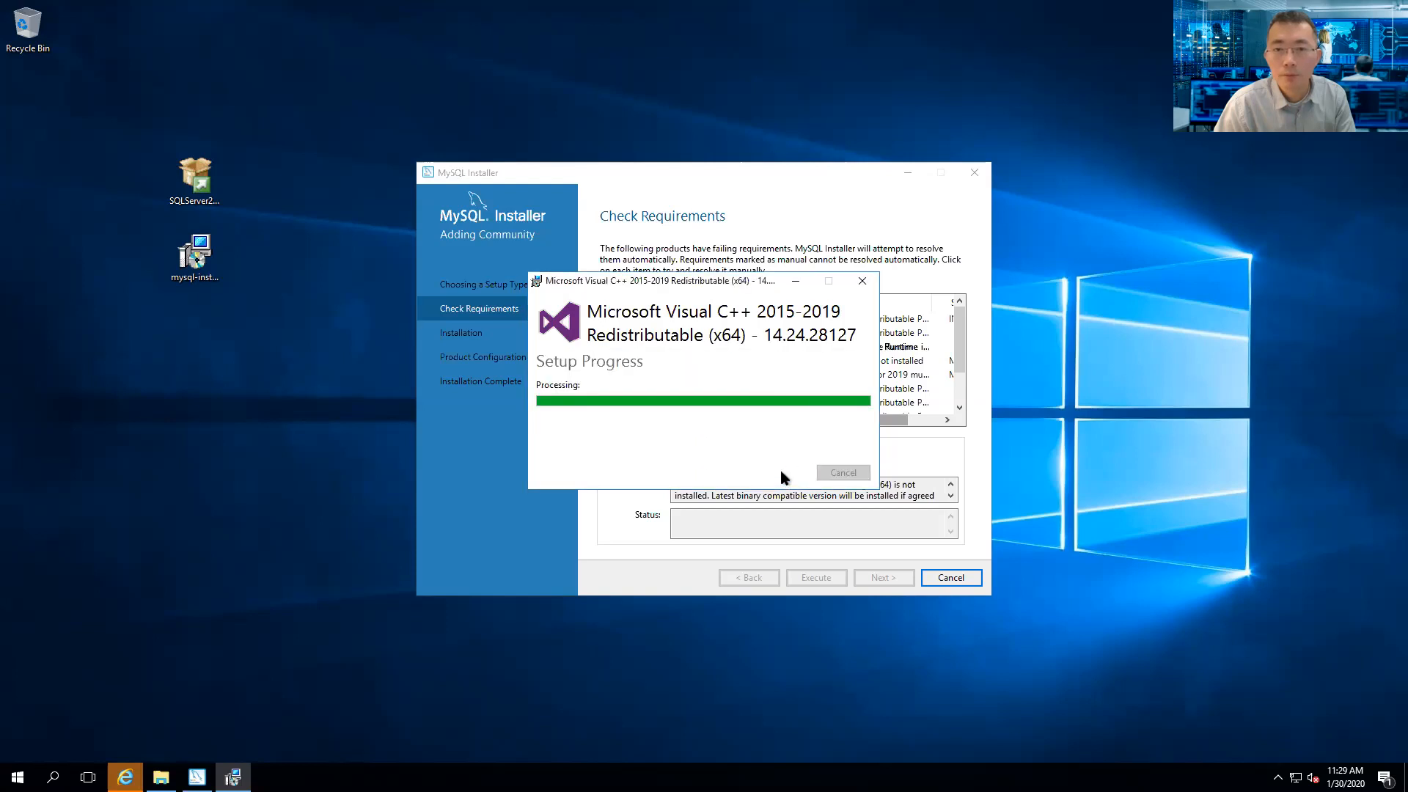
pyautogui.click(831, 480)
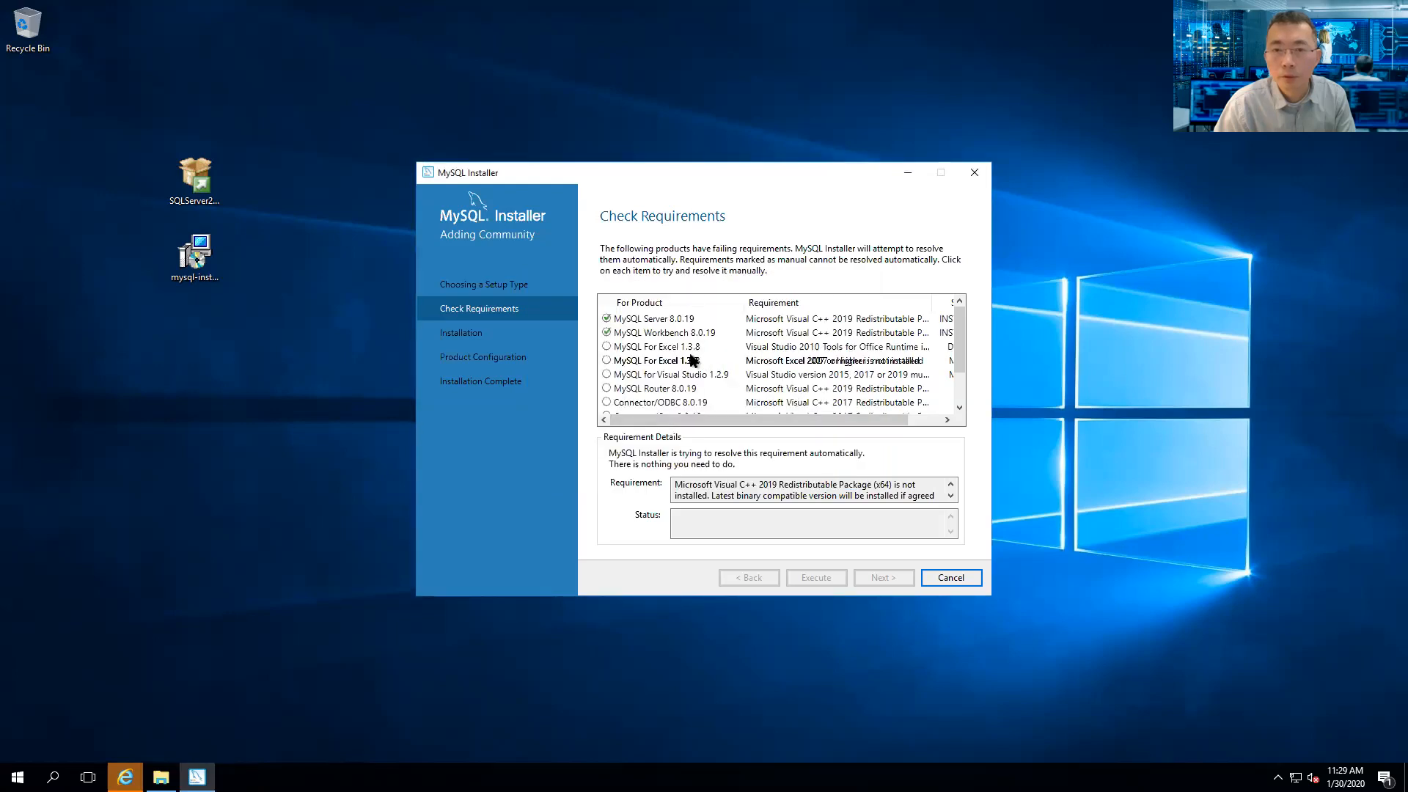
pyautogui.click(610, 347)
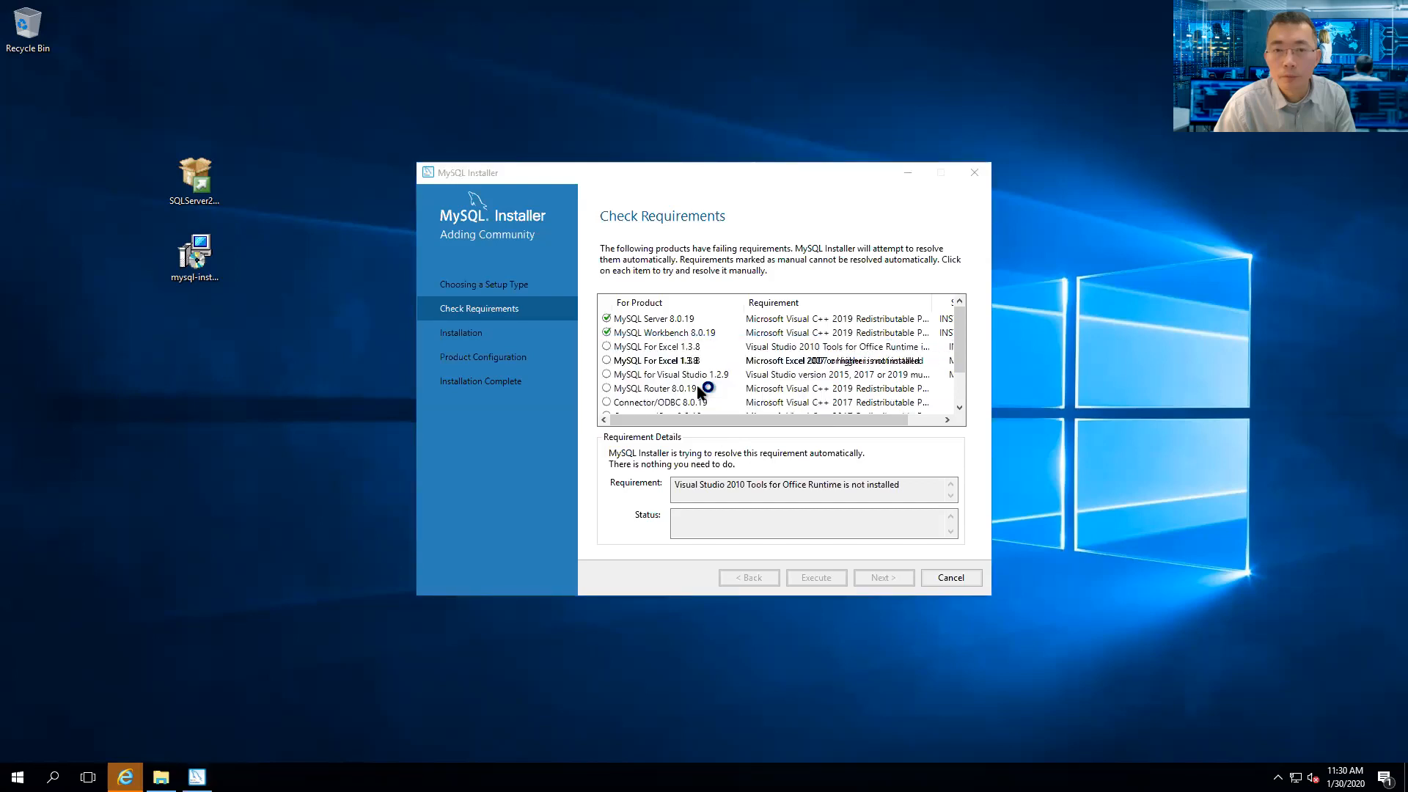
# - Install Visual Studio Tools for Office Runtime 2010, ignoring the in-use SQL Server (SQLEXPRESS) files
pyautogui.click(675, 359)
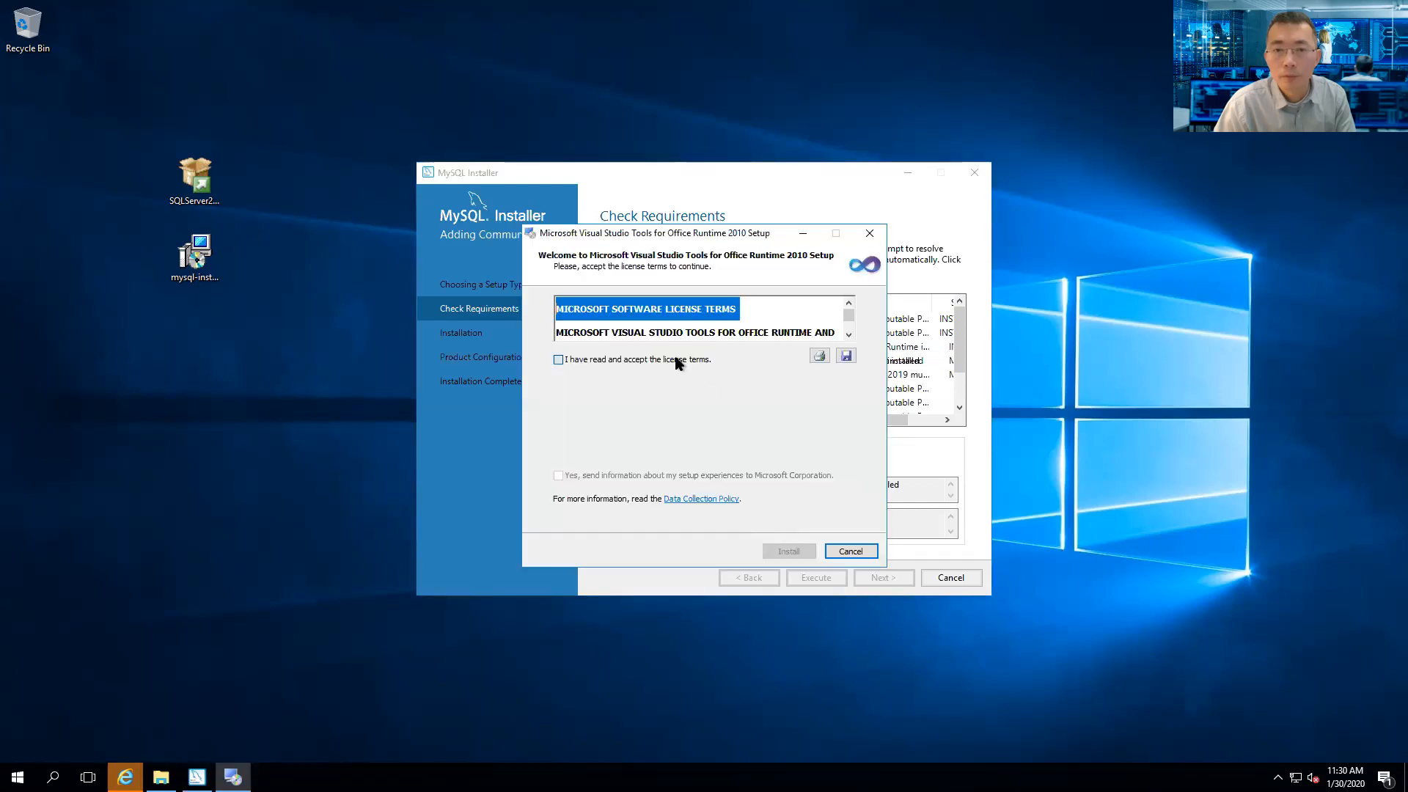
pyautogui.click(787, 551)
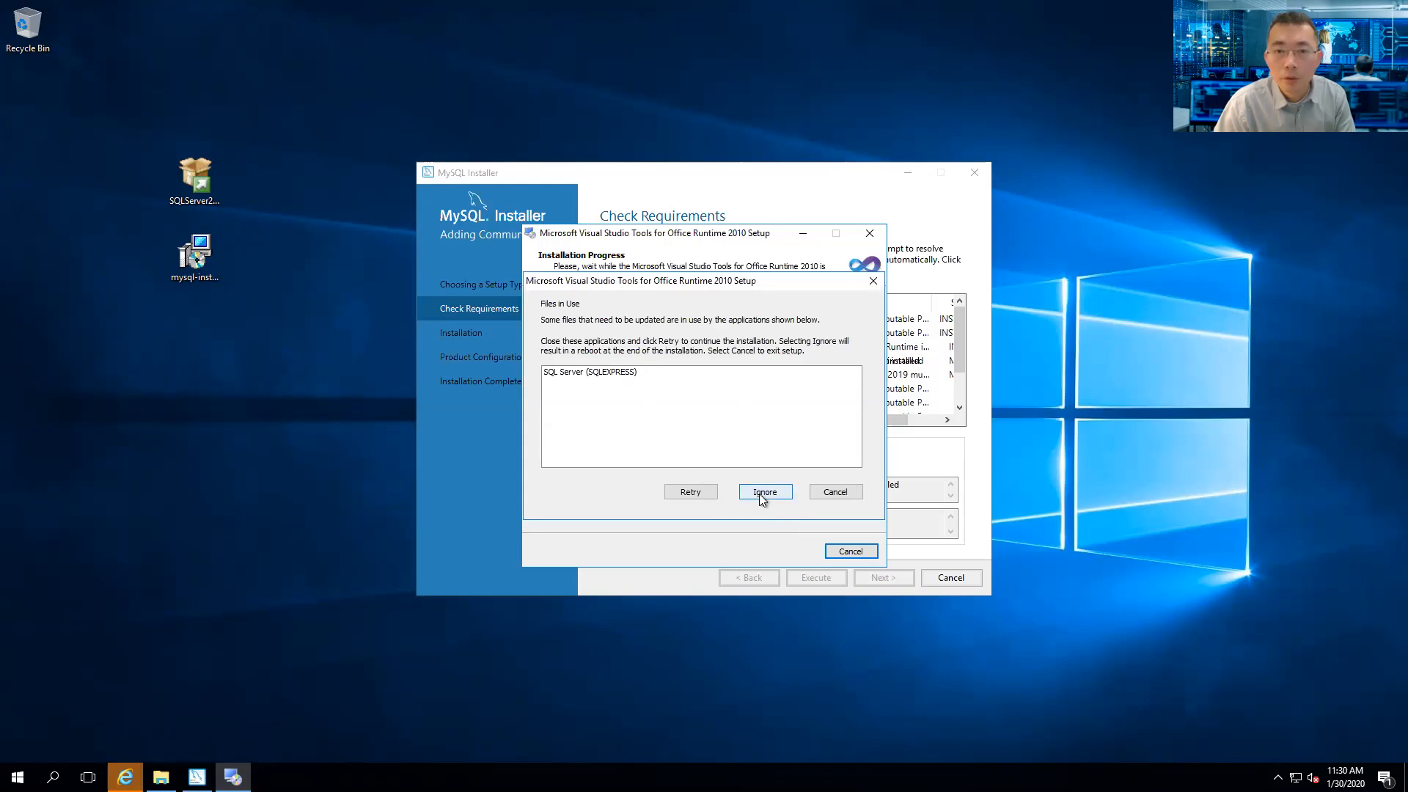
pyautogui.click(632, 373)
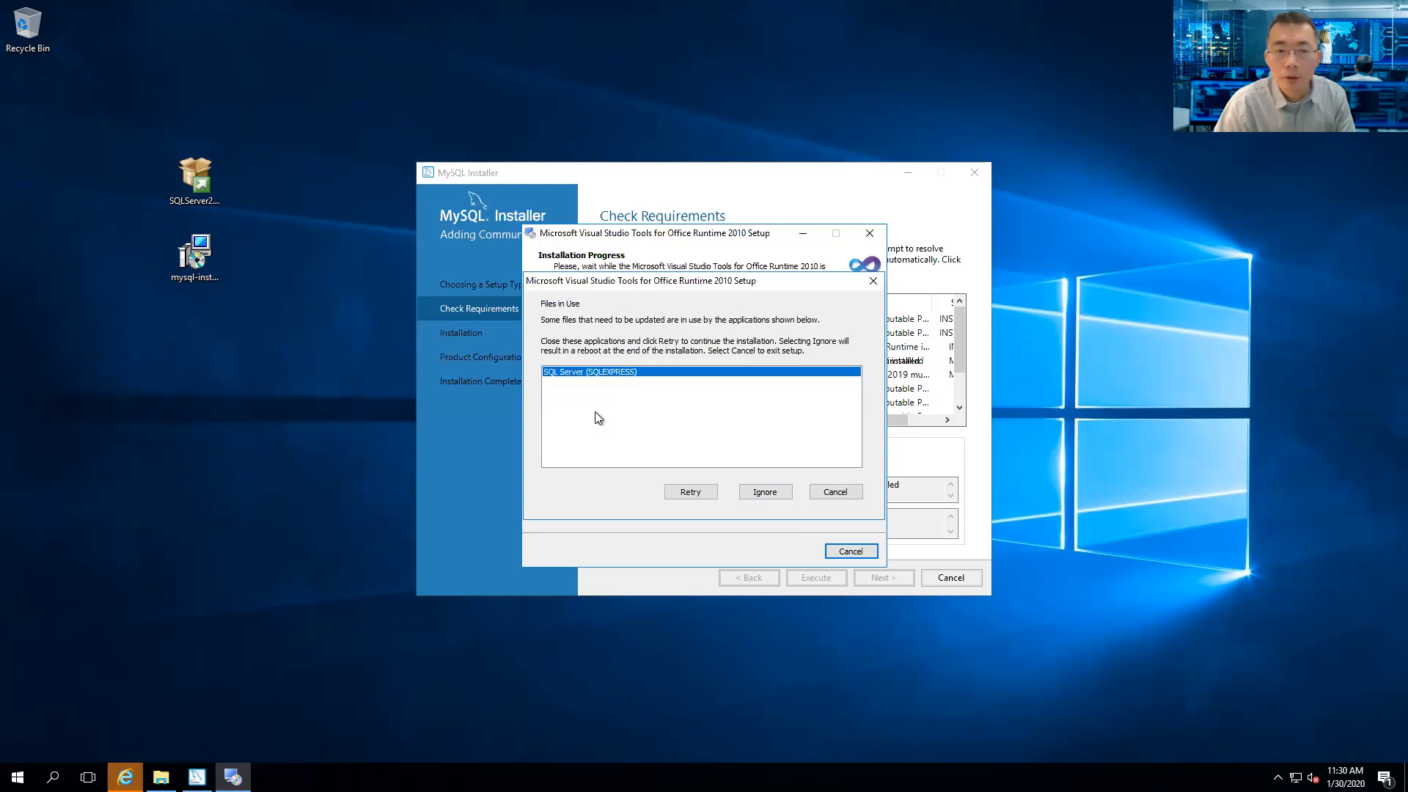
pyautogui.click(1277, 777)
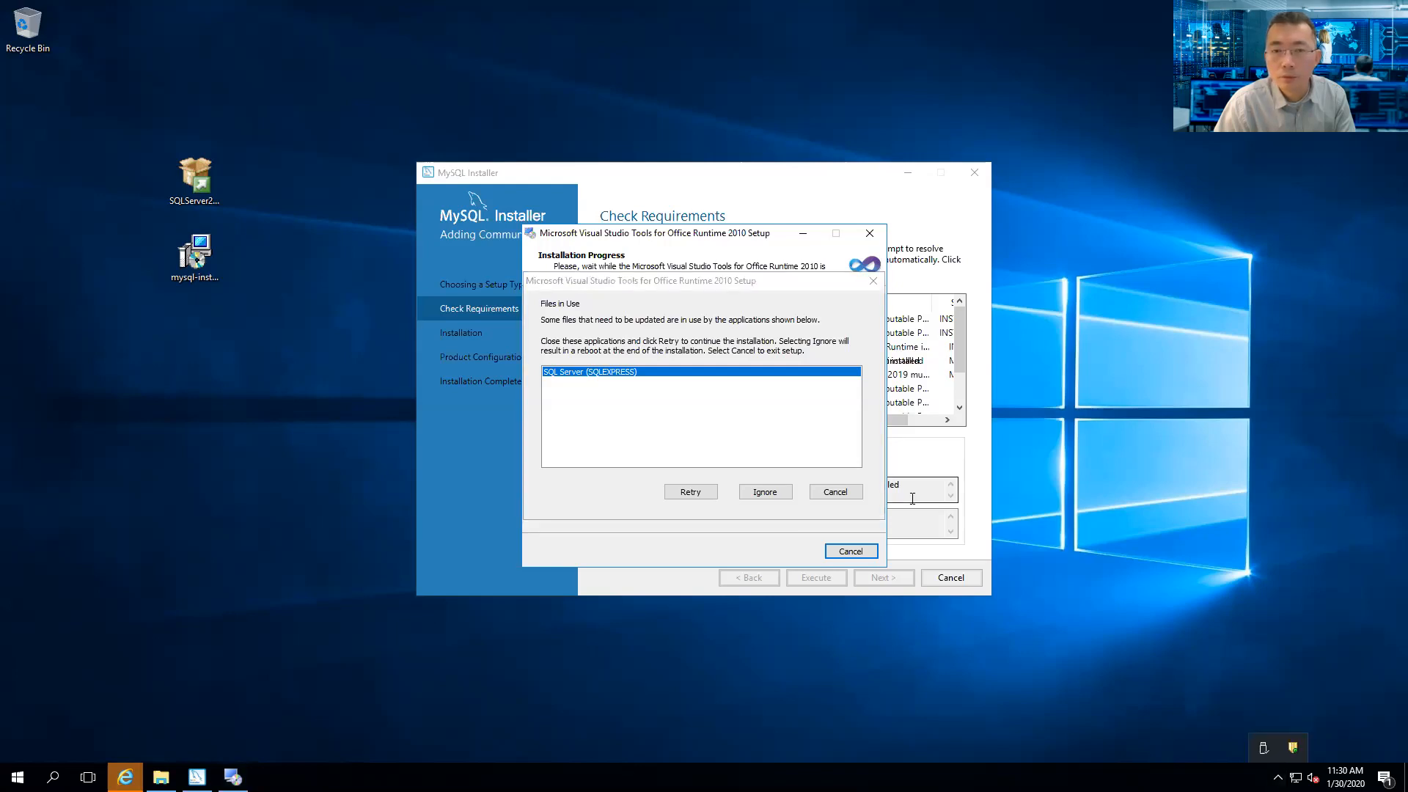
pyautogui.click(775, 490)
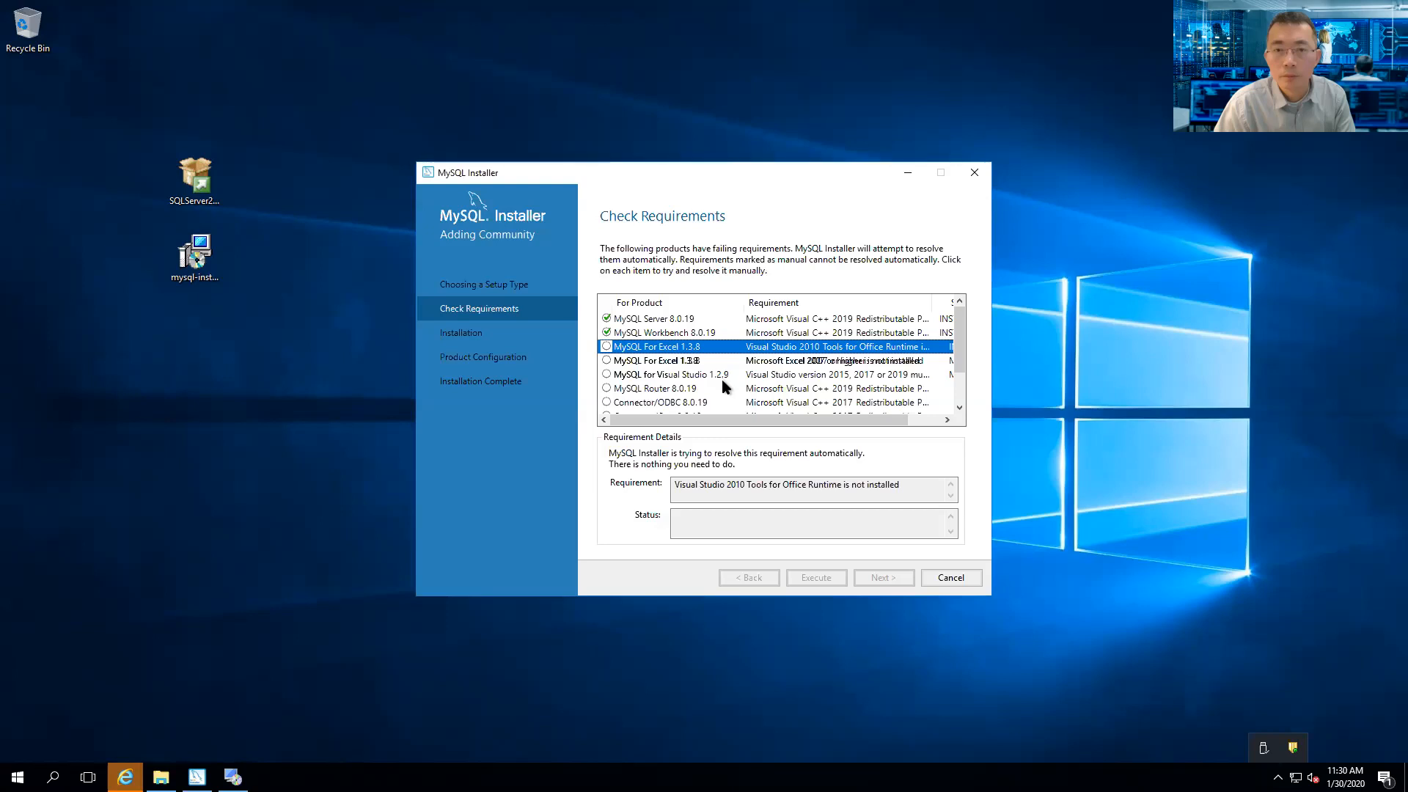
pyautogui.scroll(-1, 722, 383)
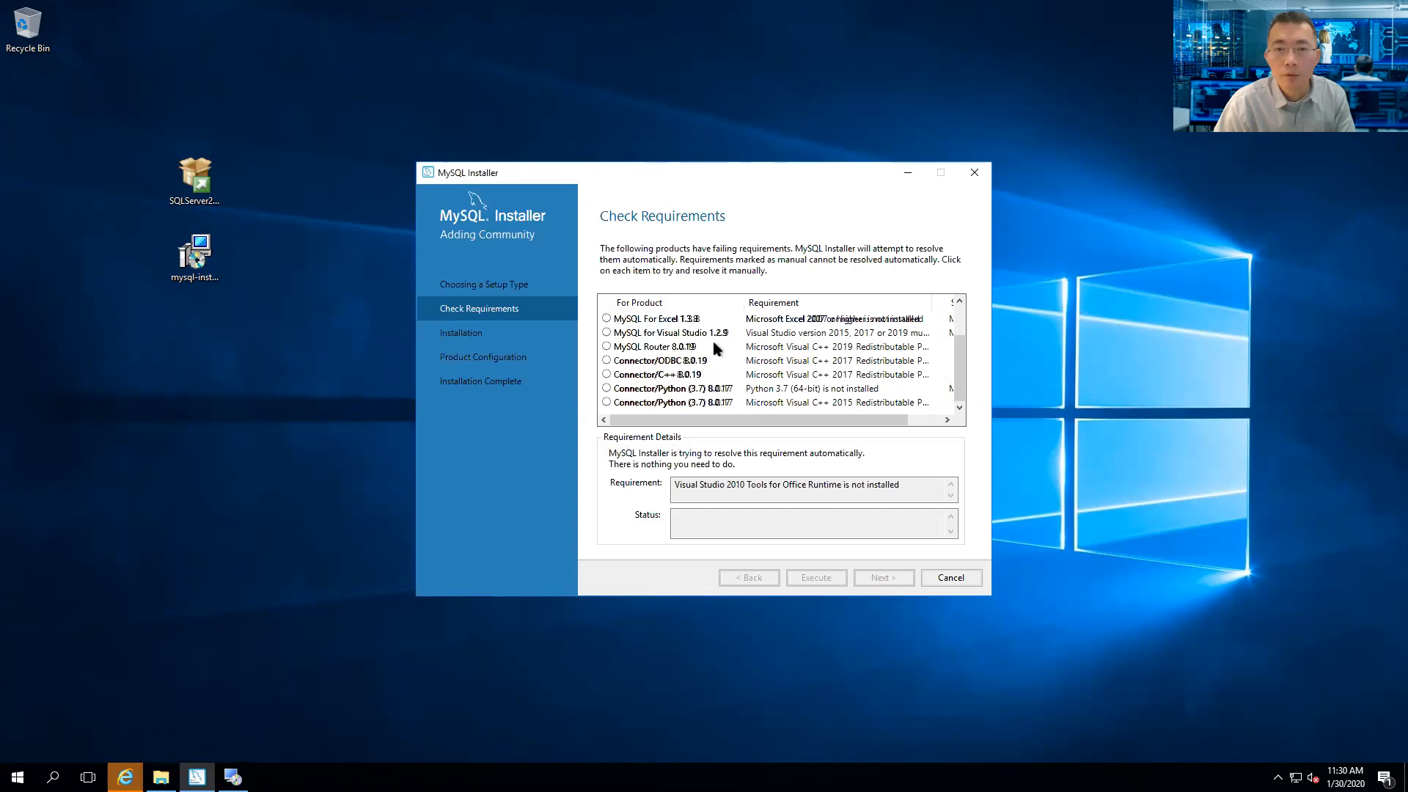
pyautogui.scroll(1, 721, 336)
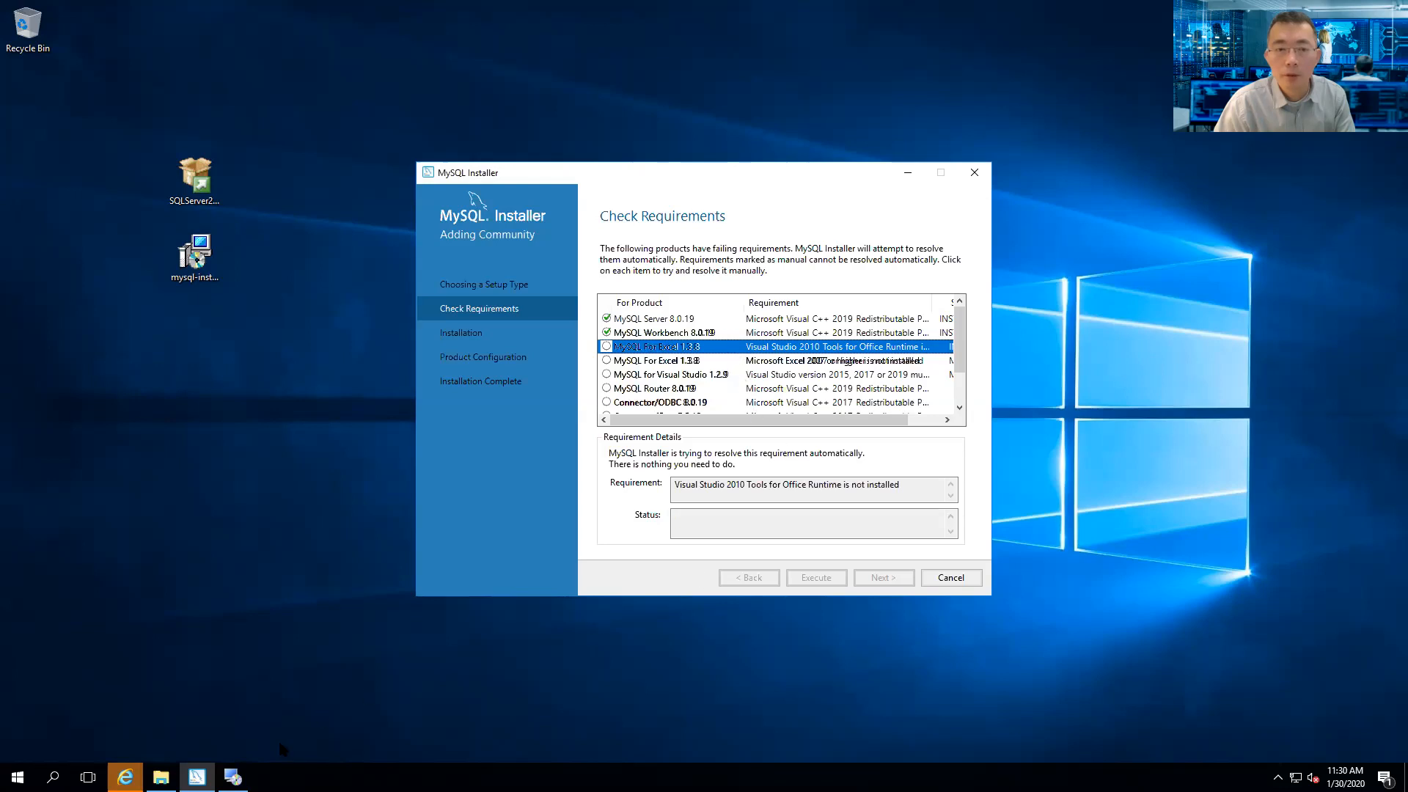
pyautogui.click(233, 776)
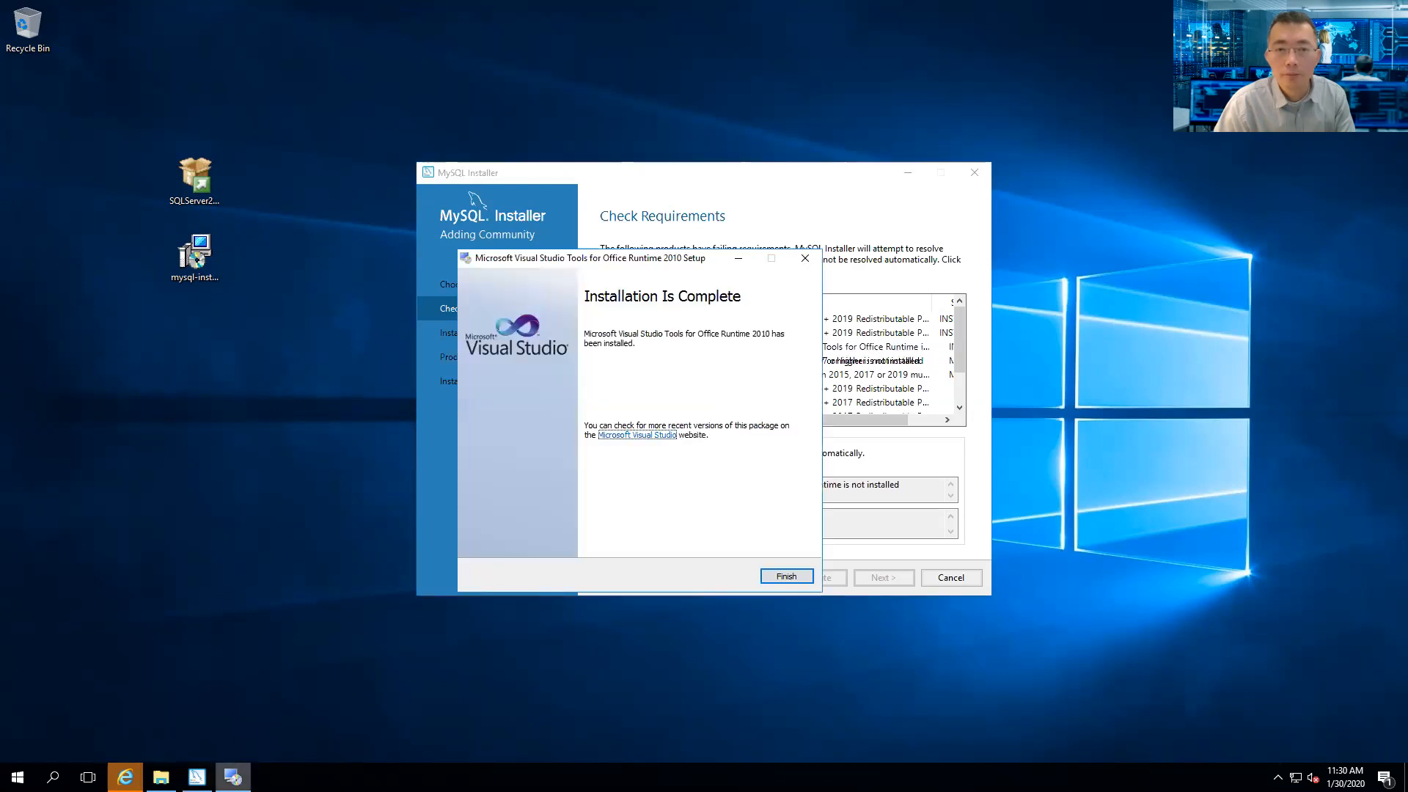
pyautogui.click(790, 578)
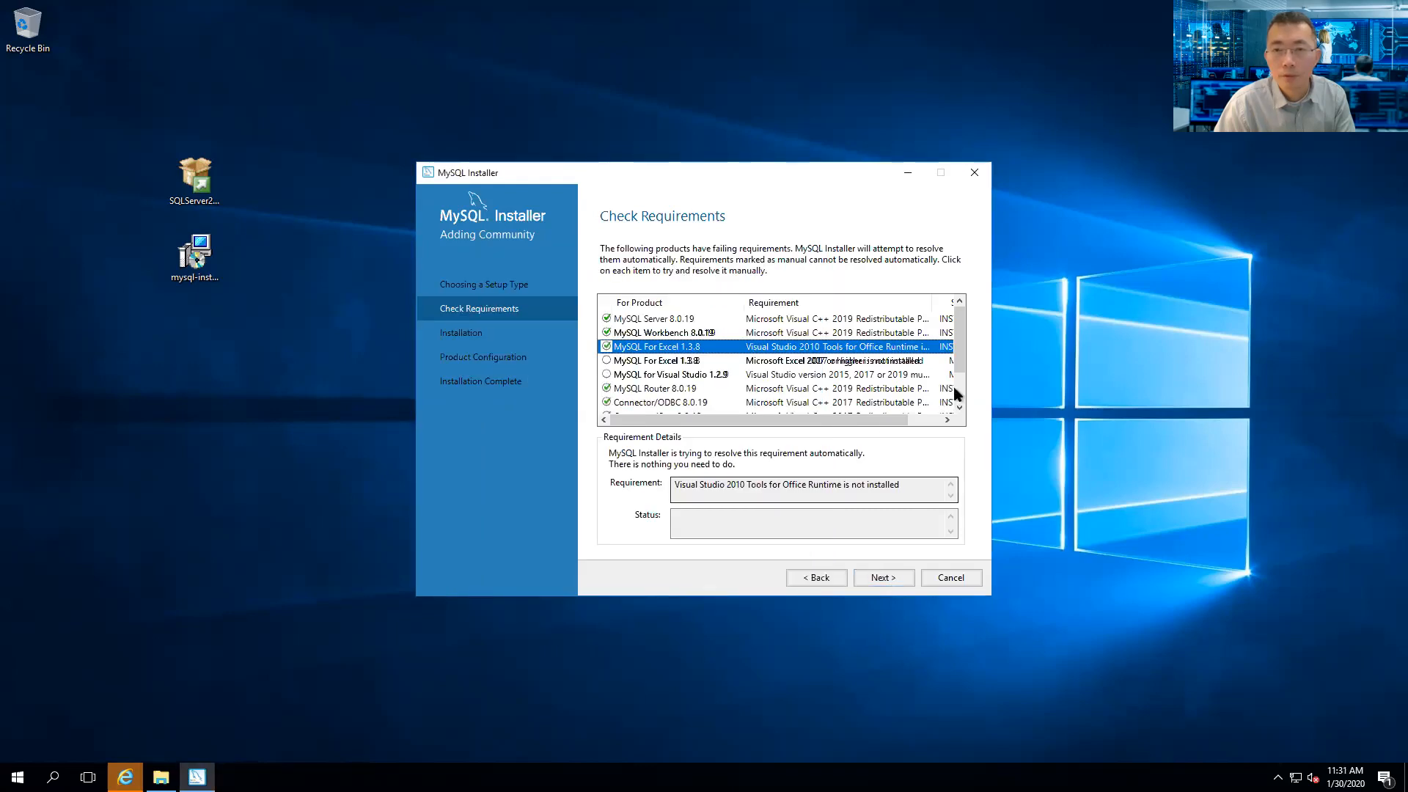
# - Continue past the unmet requirements and execute the MySQL 8.0.19 product installation
pyautogui.click(896, 572)
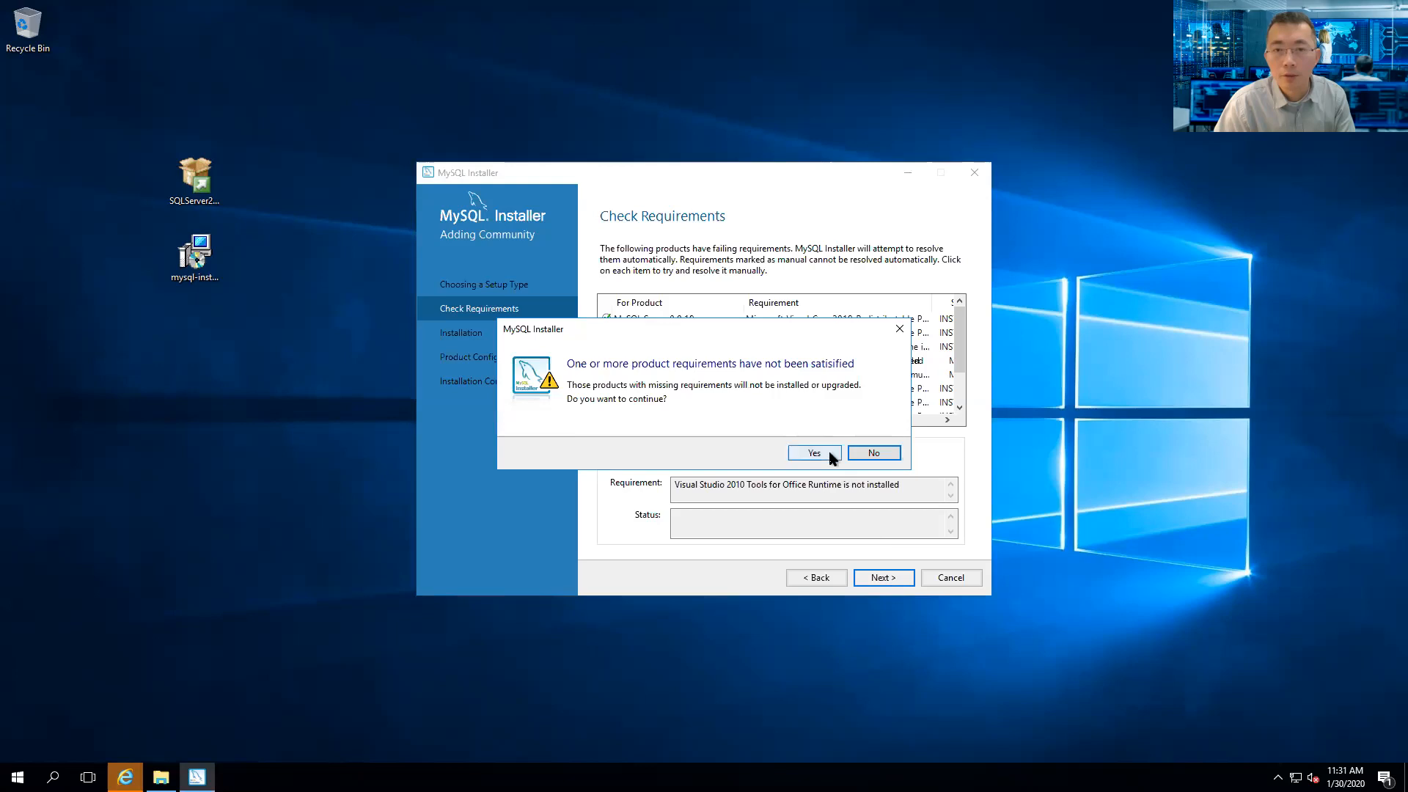
pyautogui.click(818, 455)
pyautogui.click(880, 577)
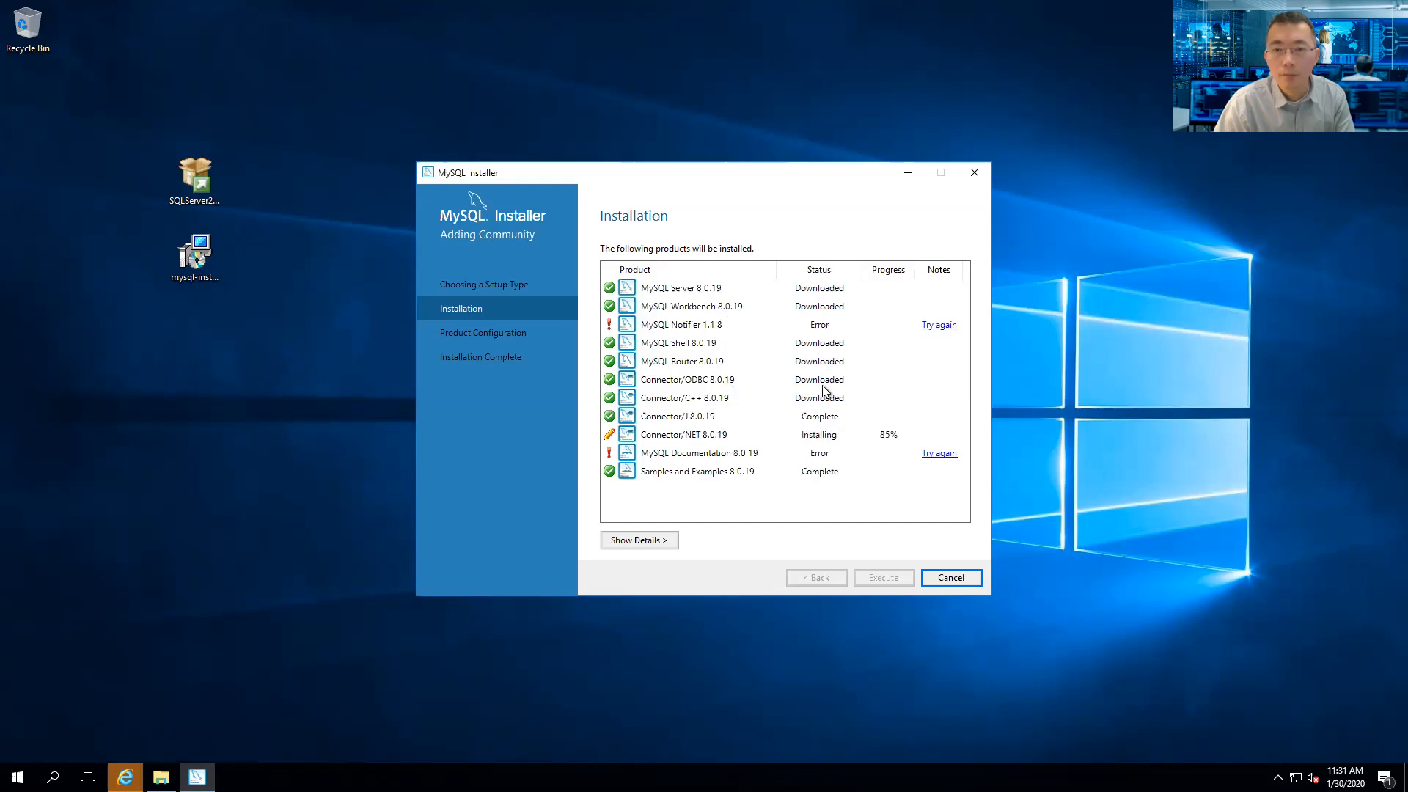
# - Toggle the installation details, let all products finish installing, then advance to Product Configuration
pyautogui.click(664, 540)
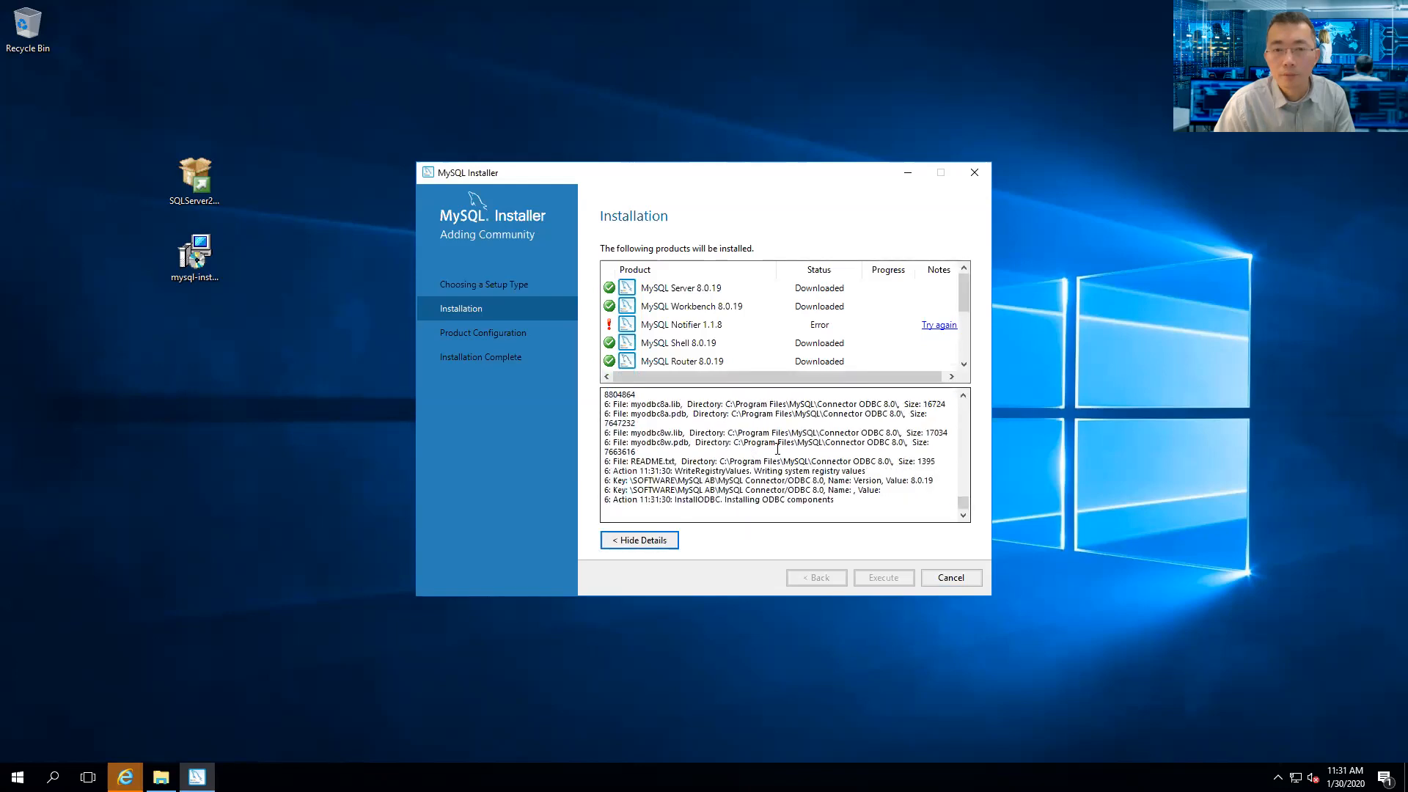
pyautogui.click(664, 542)
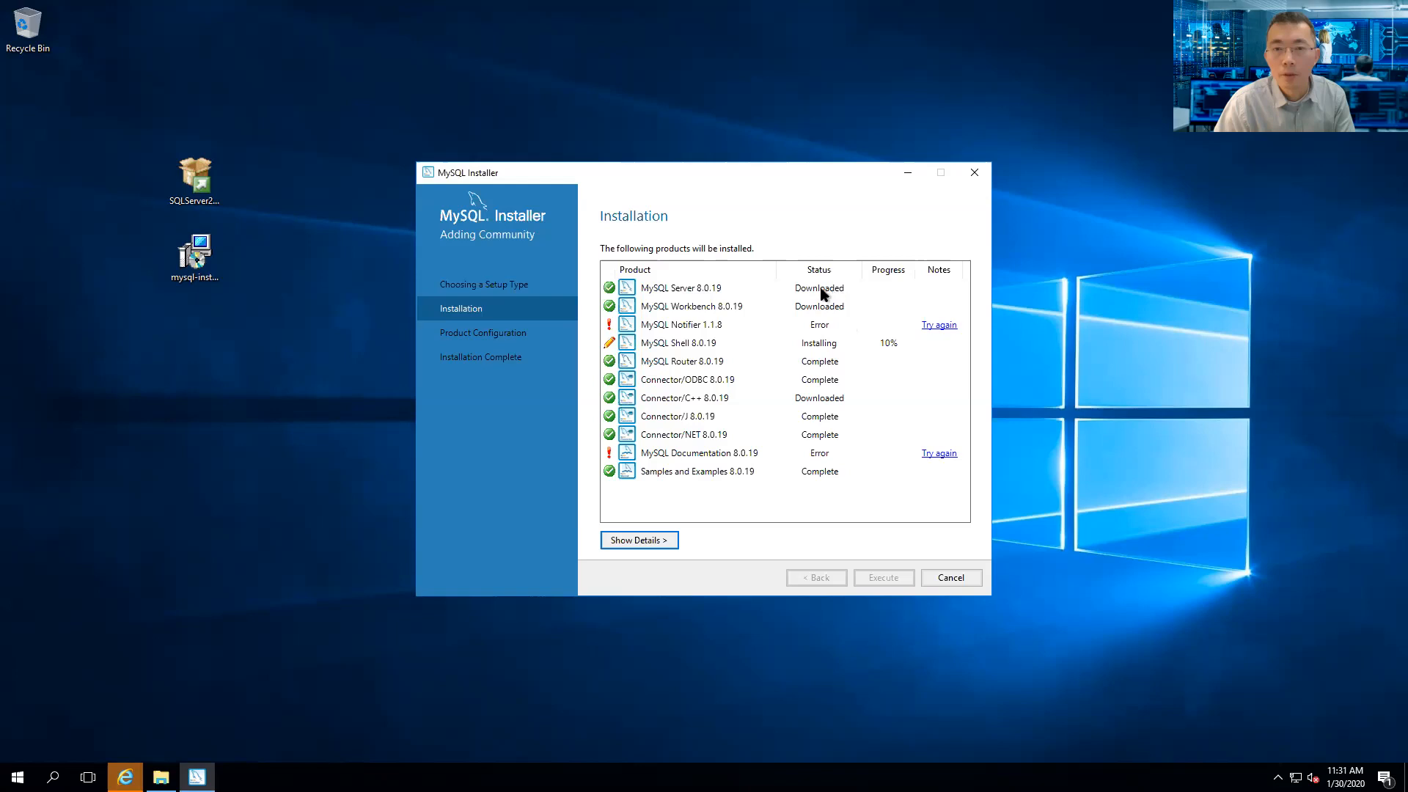
pyautogui.click(702, 292)
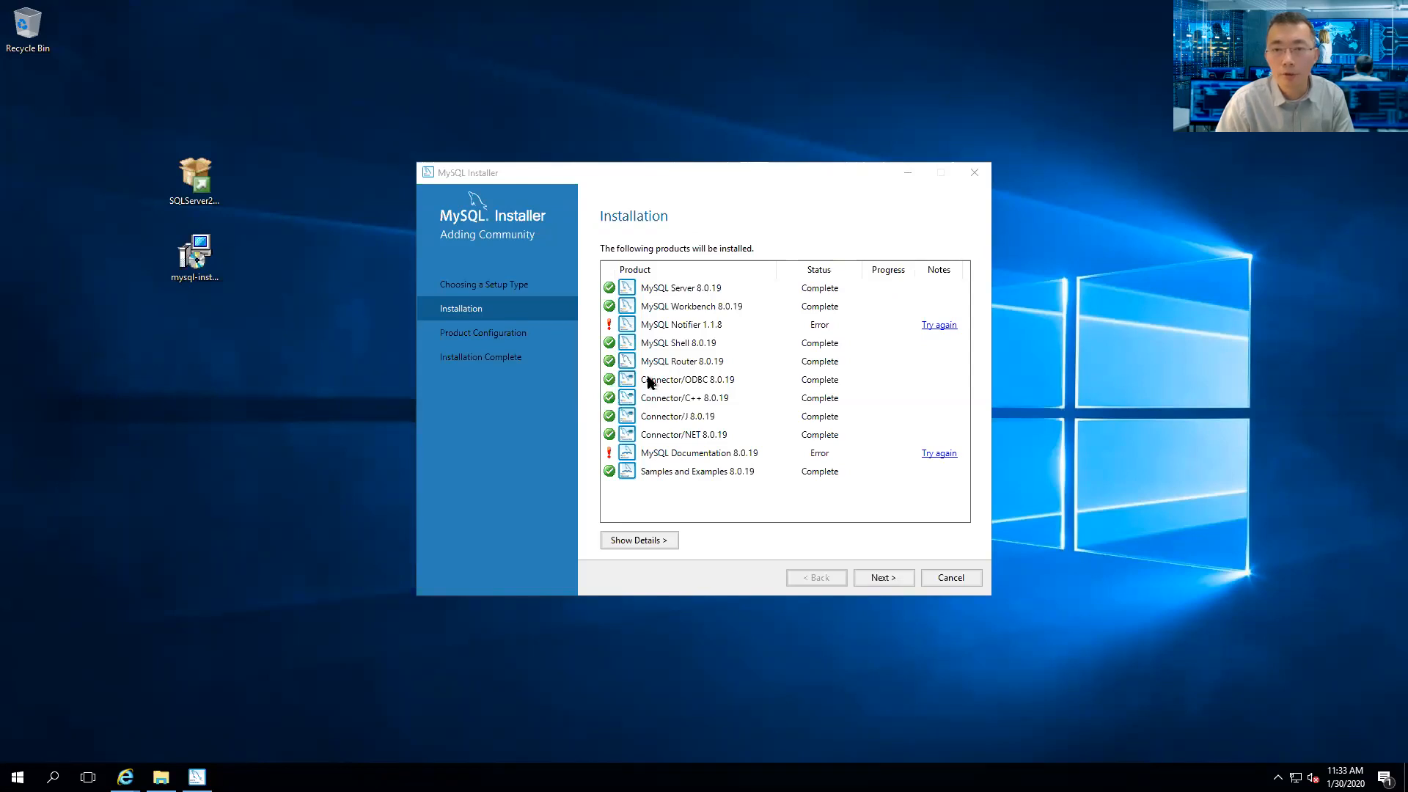
pyautogui.click(883, 578)
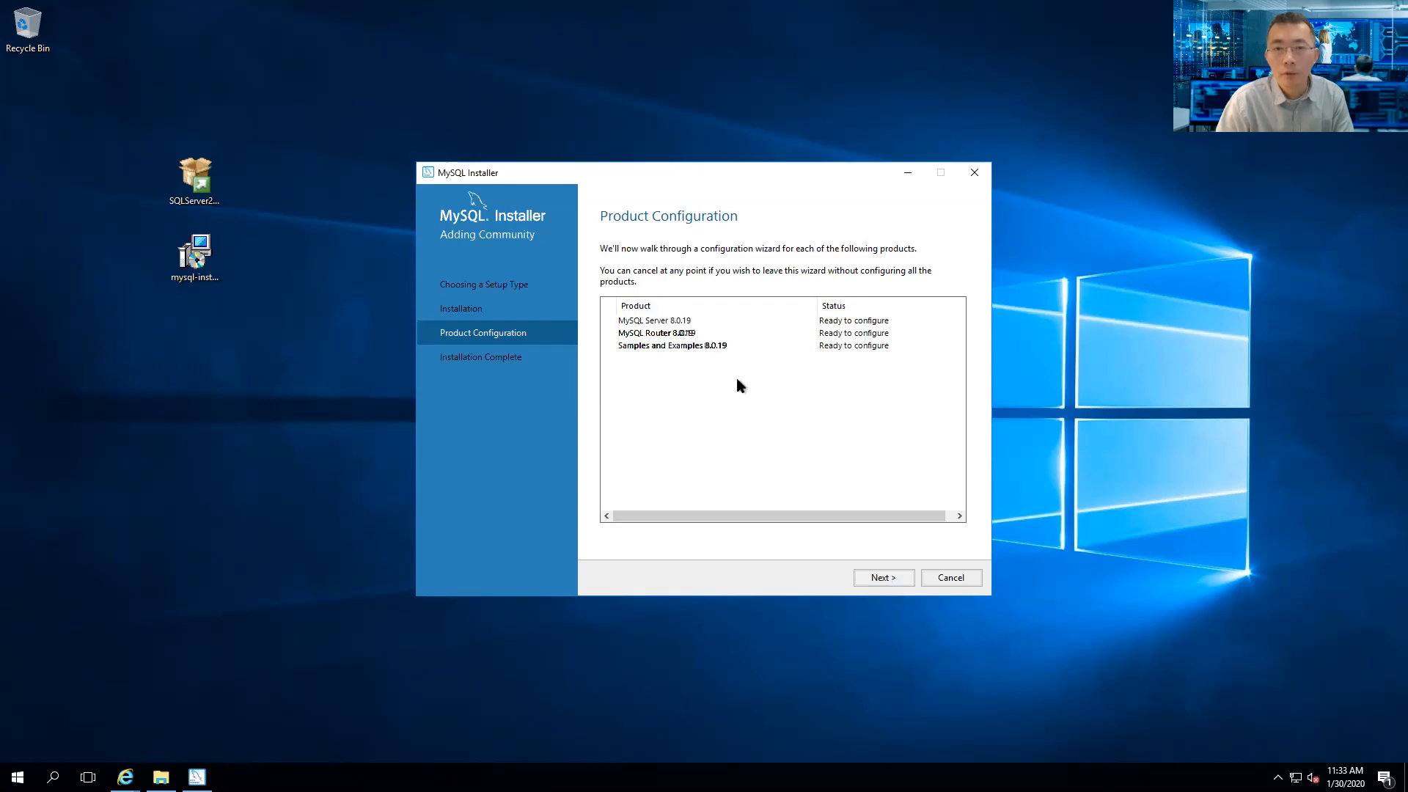
# - Configure MySQL Server 8.0.19 as a standalone server with default type and networking settings
pyautogui.click(904, 578)
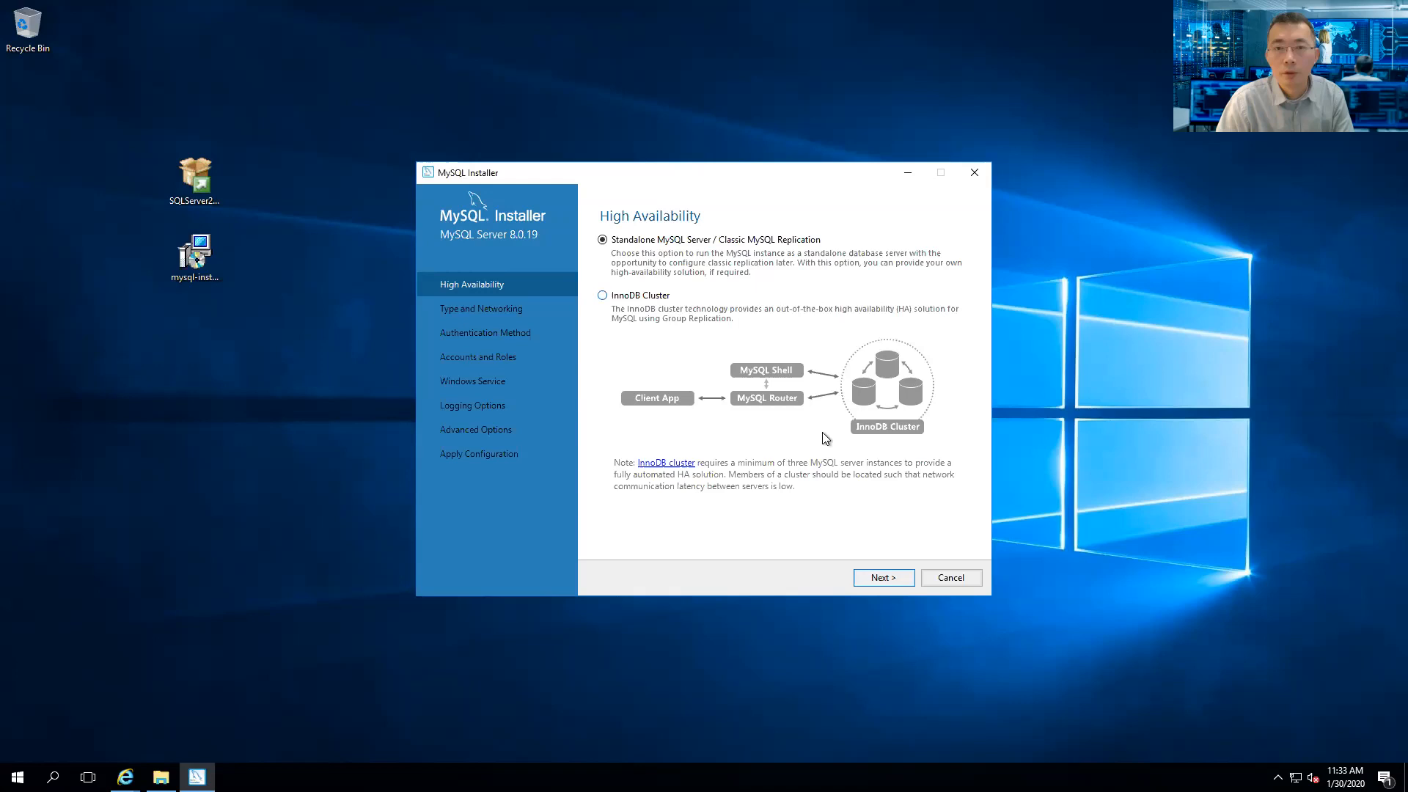
pyautogui.click(885, 578)
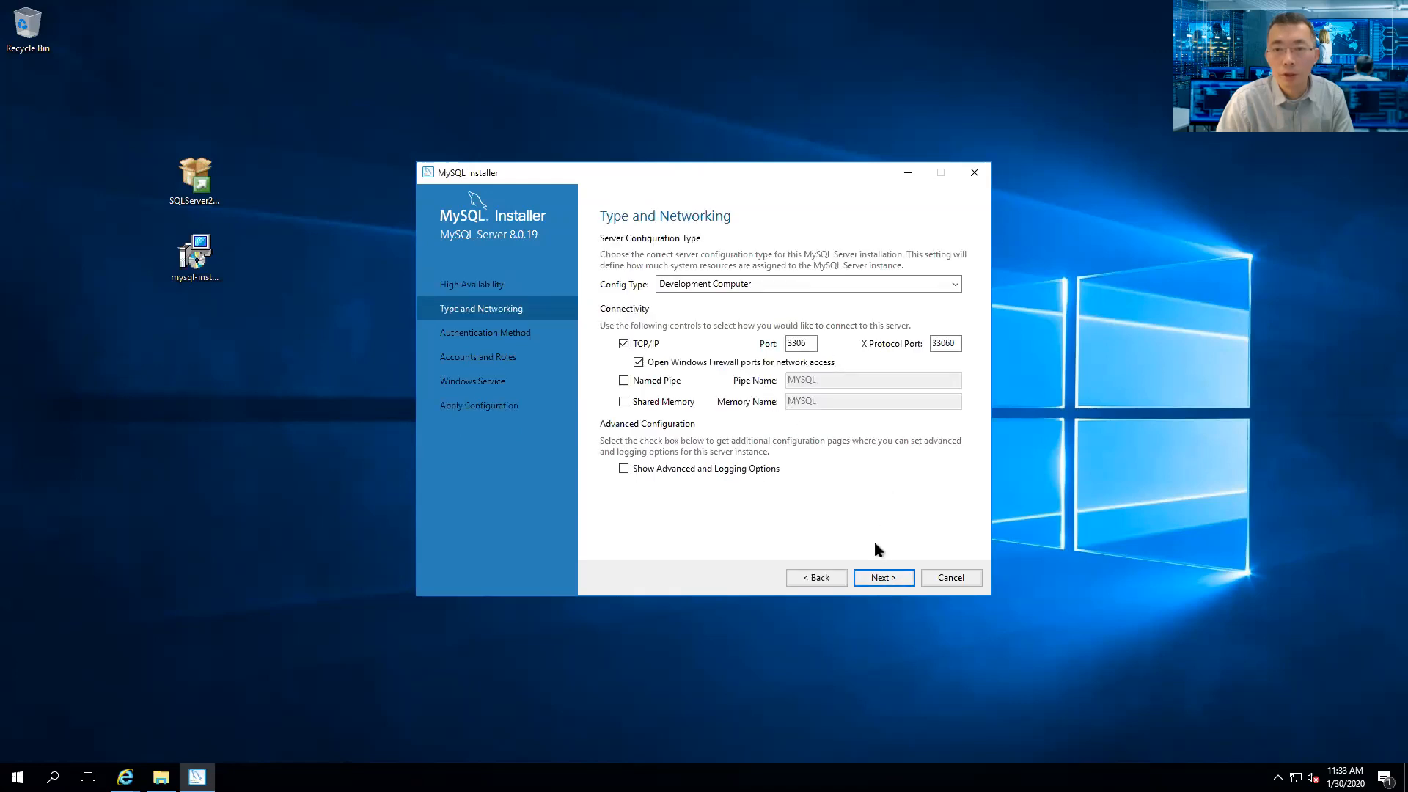
pyautogui.click(882, 577)
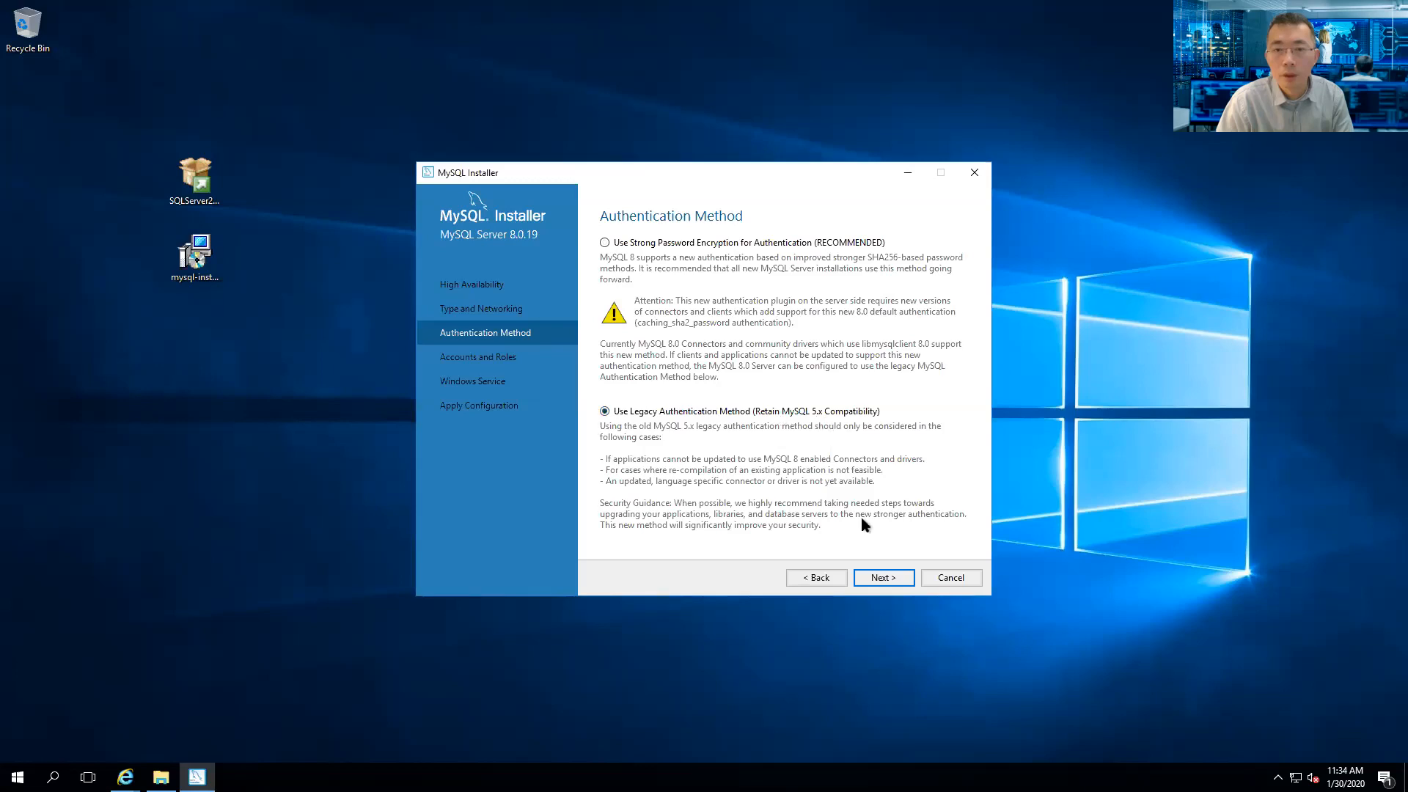
# - Enter and repeat the root account password, then keep the MySQL80 Windows service defaults
pyautogui.click(883, 578)
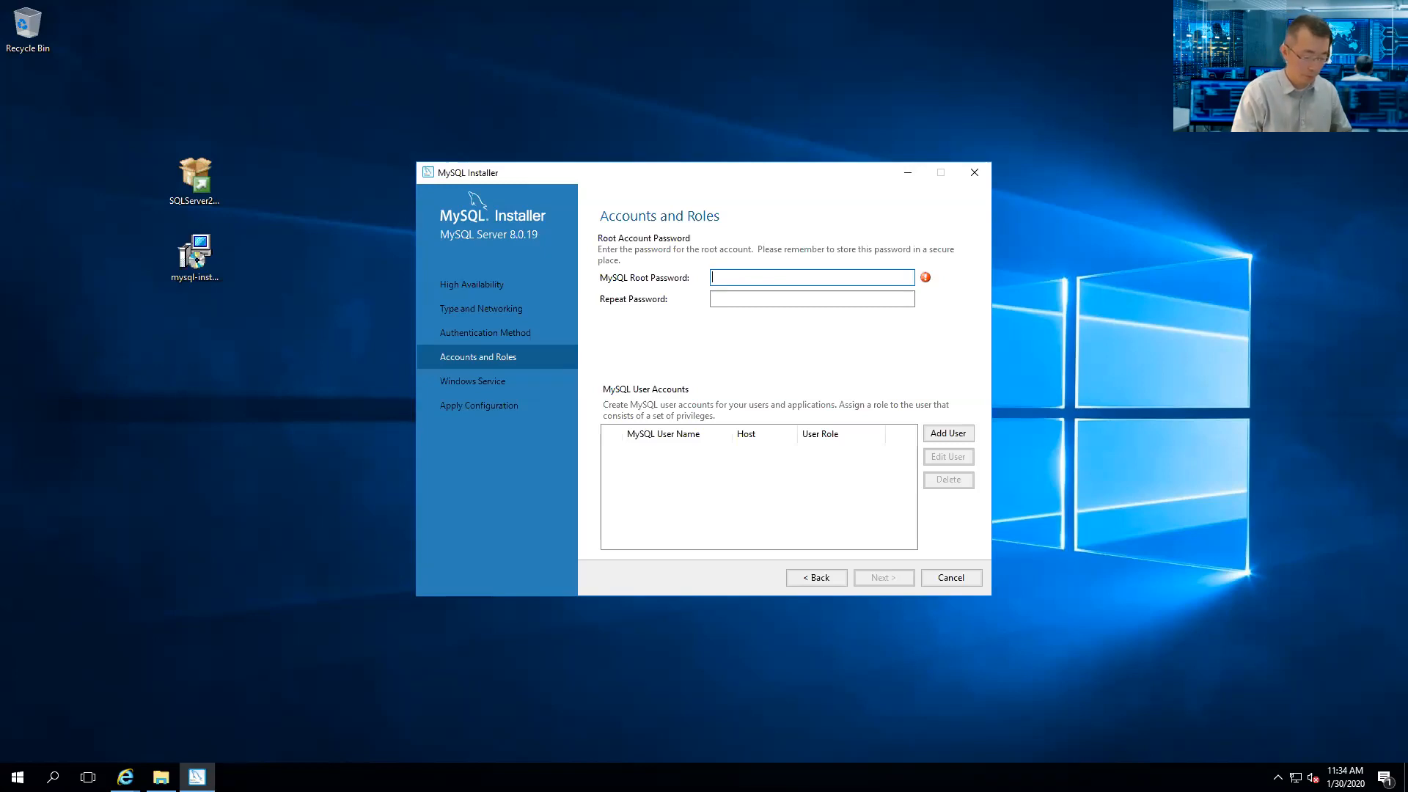
pyautogui.write('••••••••••••')
pyautogui.press('Tab')
pyautogui.write('•••••••')
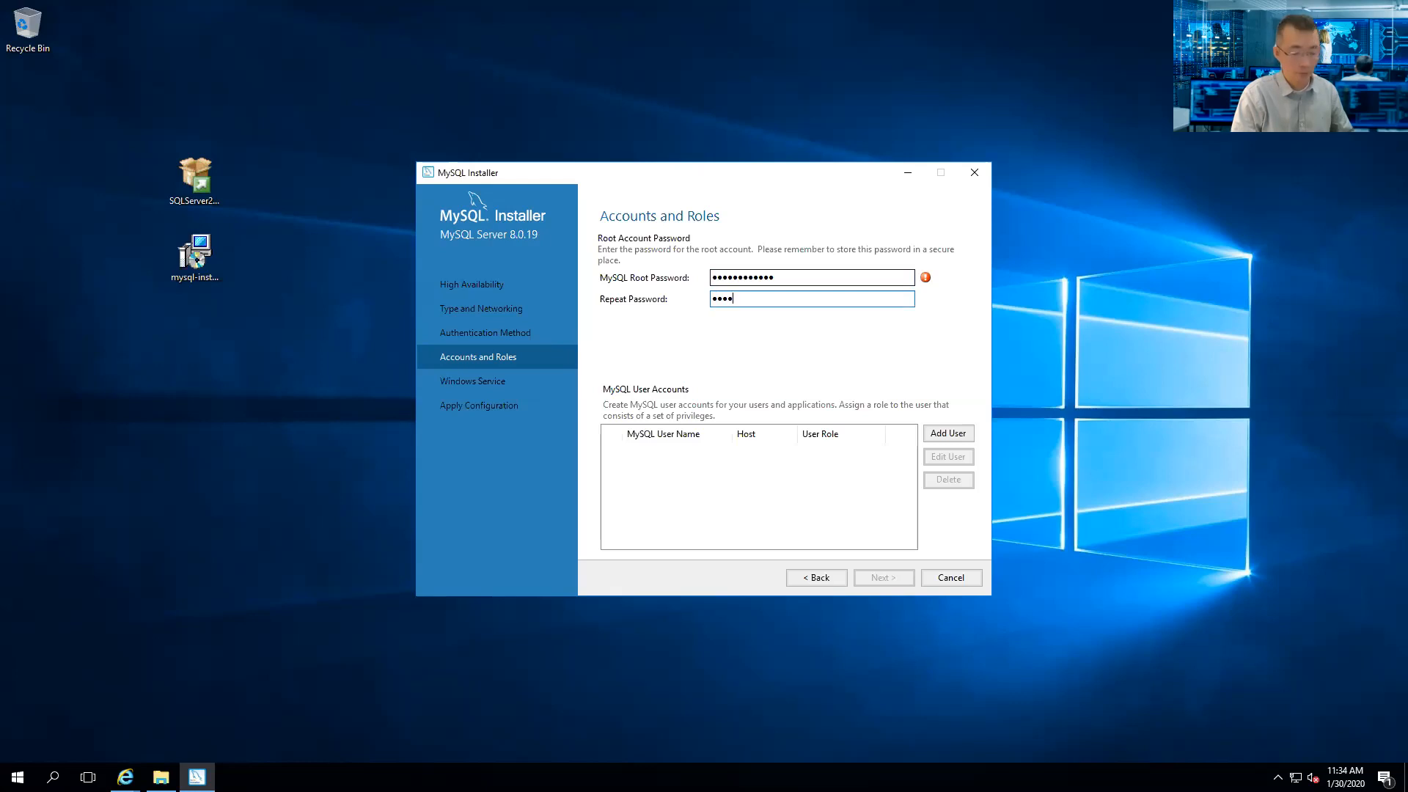
pyautogui.write('•••••')
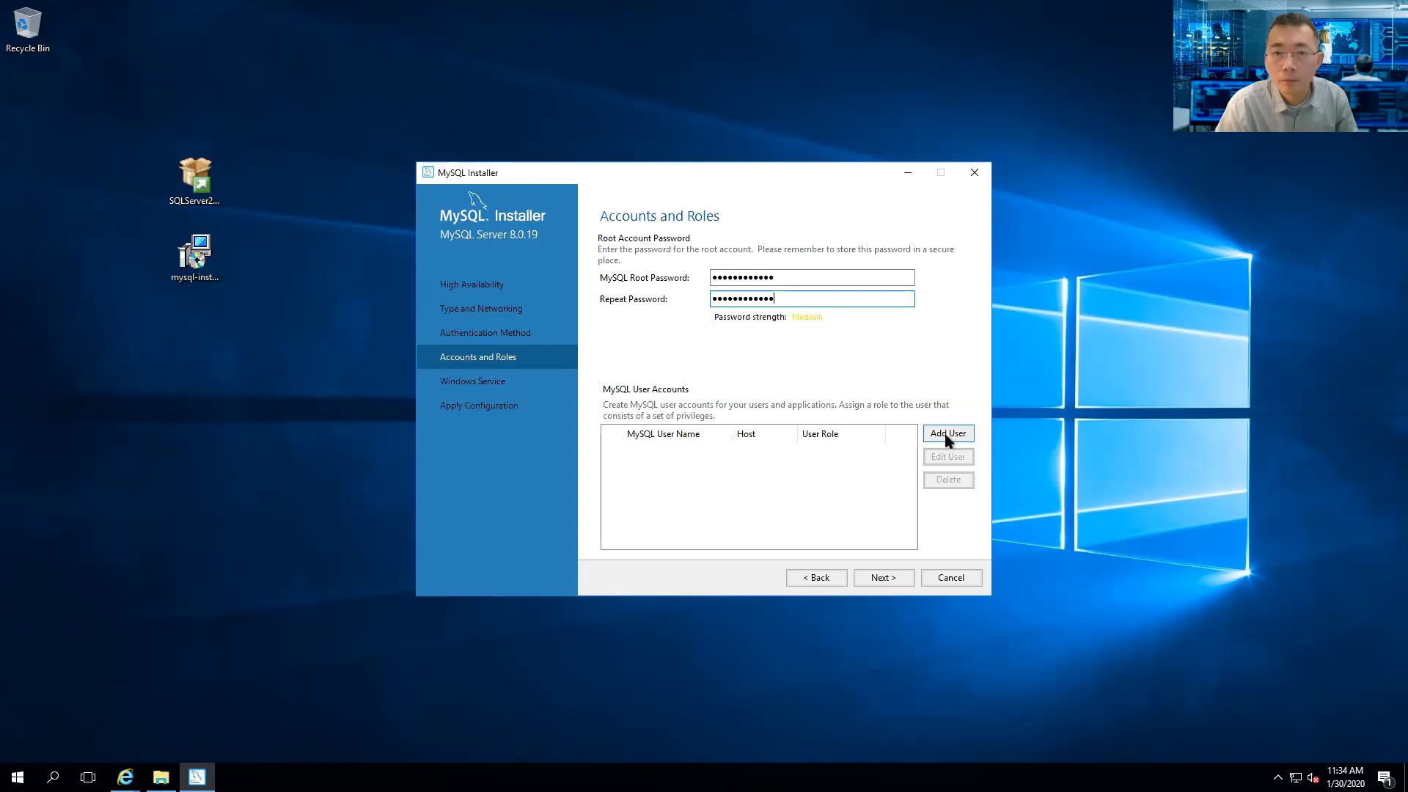
pyautogui.click(882, 578)
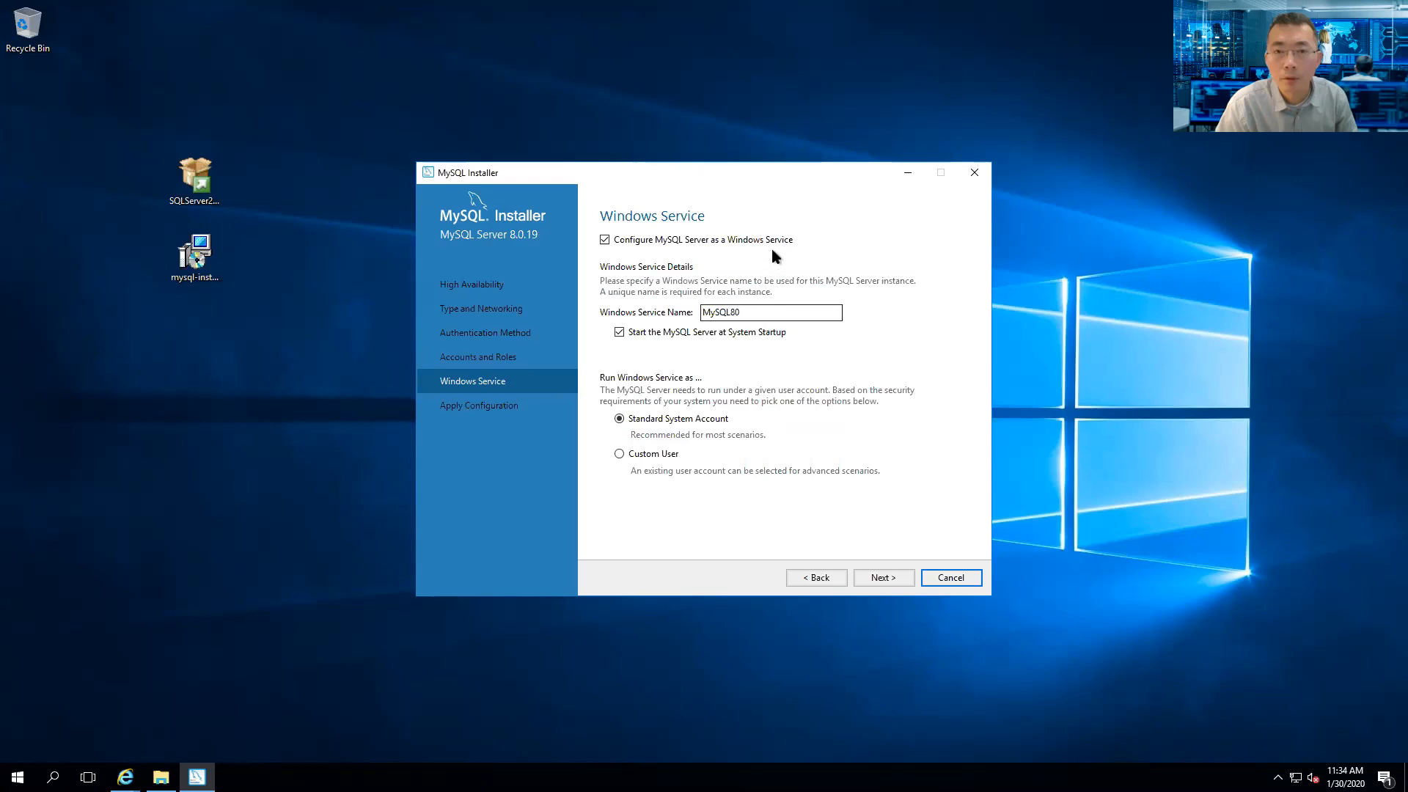
pyautogui.click(883, 579)
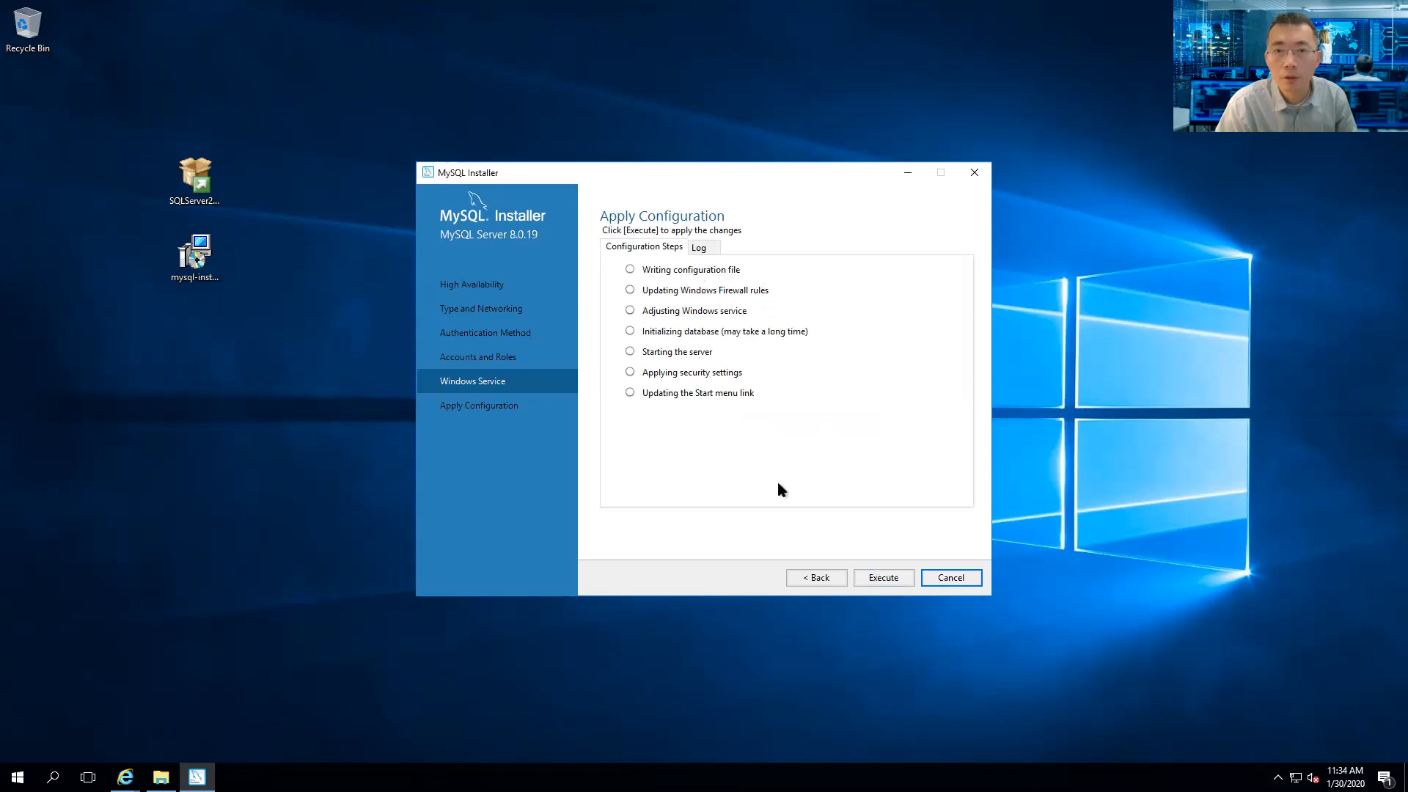
# - Execute the MySQL Server 8.0.19 apply-configuration steps and finish once all complete
pyautogui.click(880, 579)
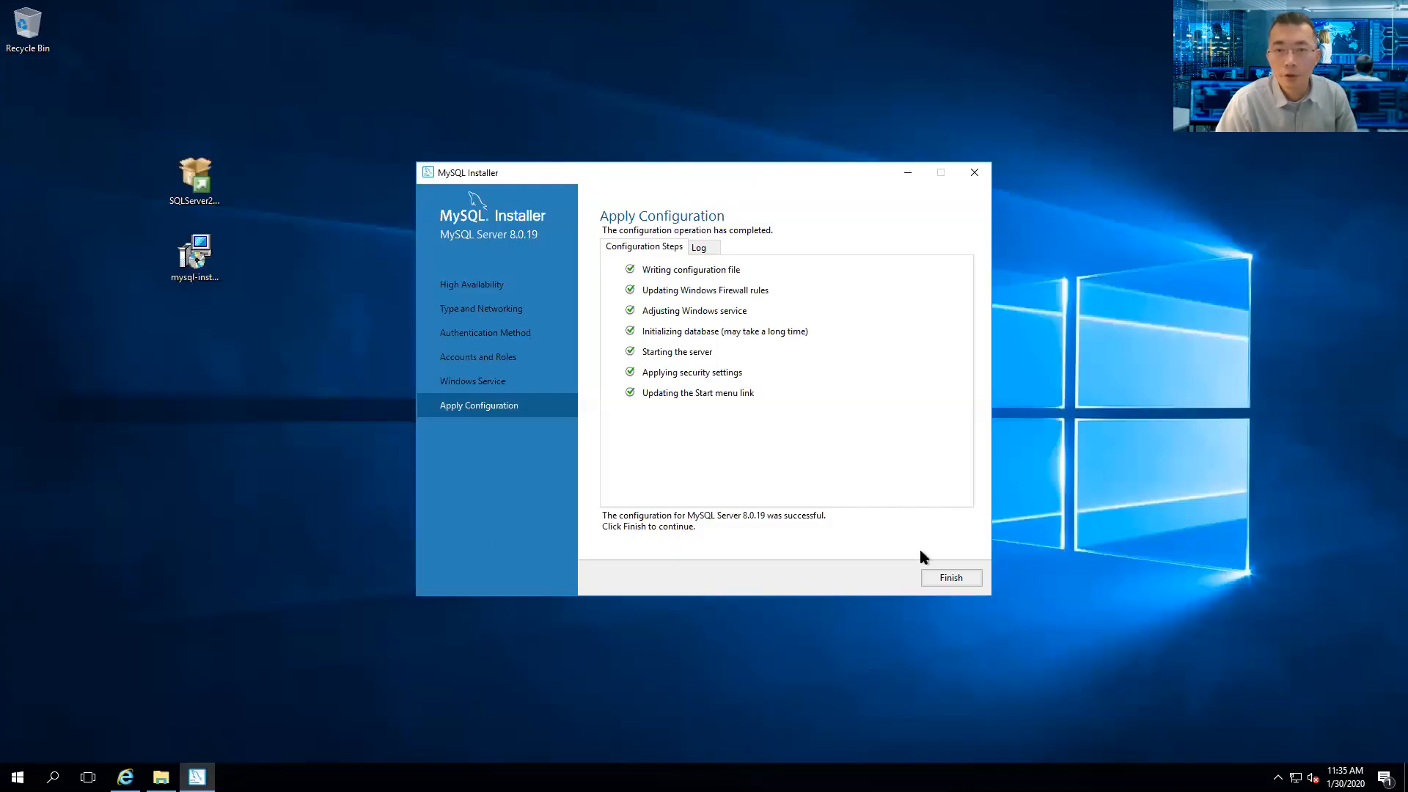
pyautogui.click(948, 579)
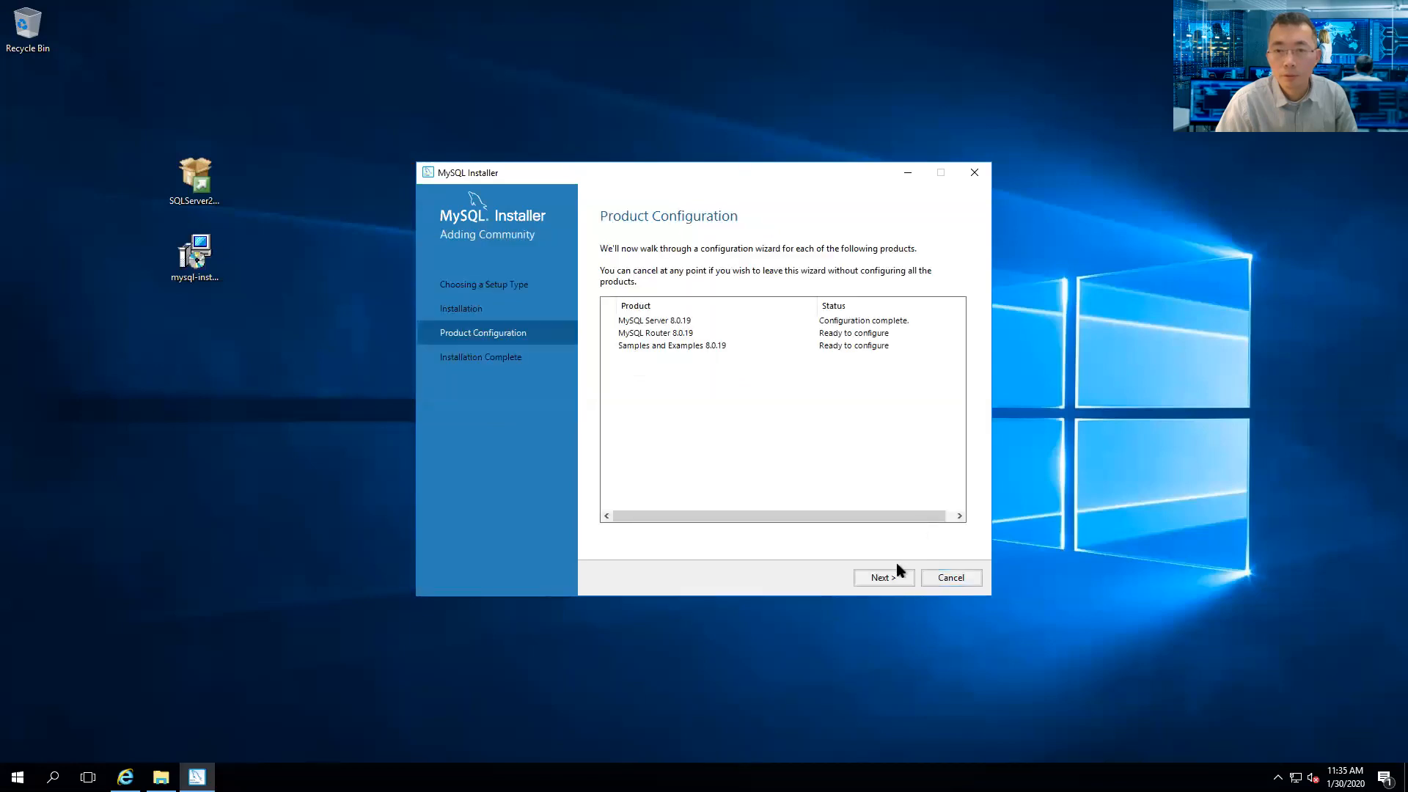
# - Skip MySQL Router InnoDB cluster bootstrapping and move on to Samples and Examples
pyautogui.click(884, 579)
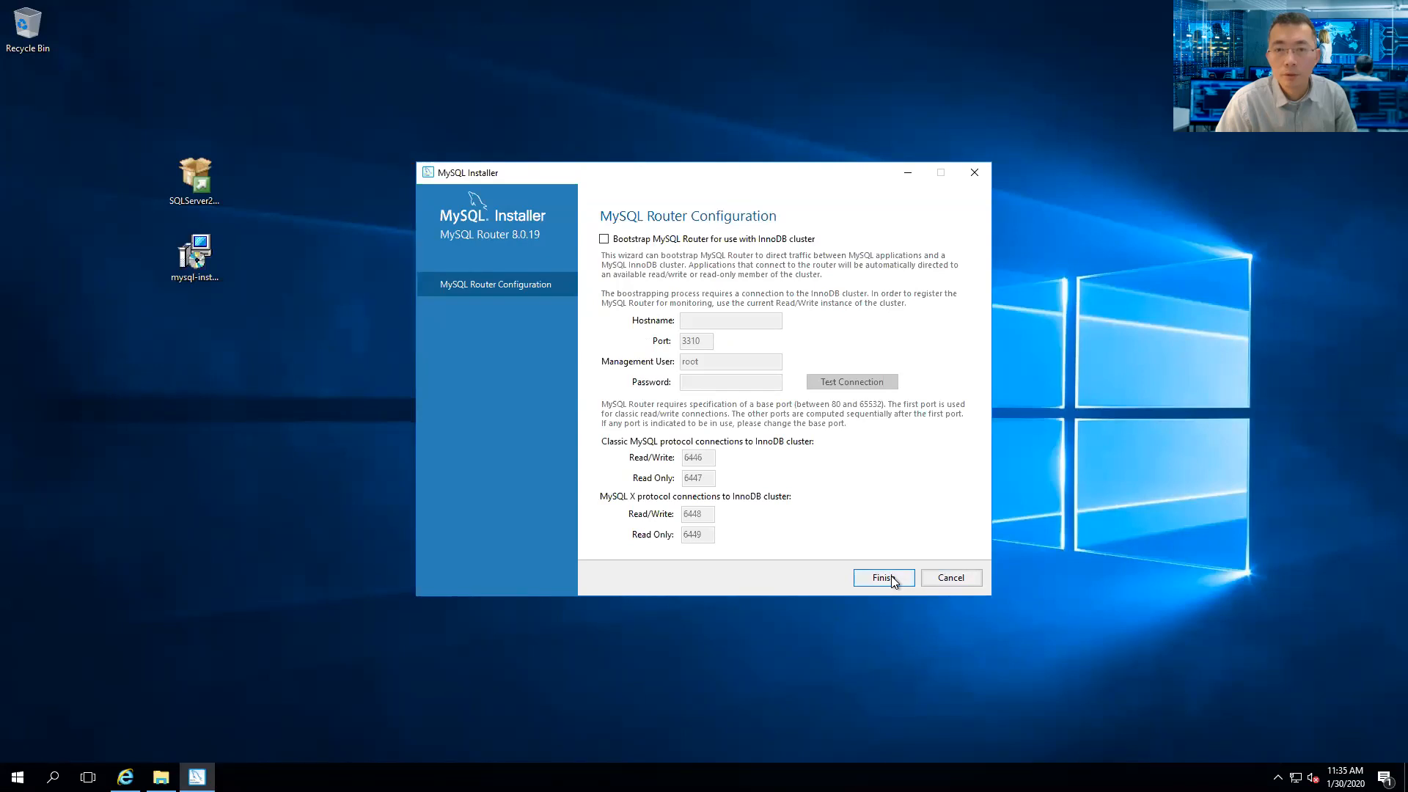
pyautogui.click(883, 579)
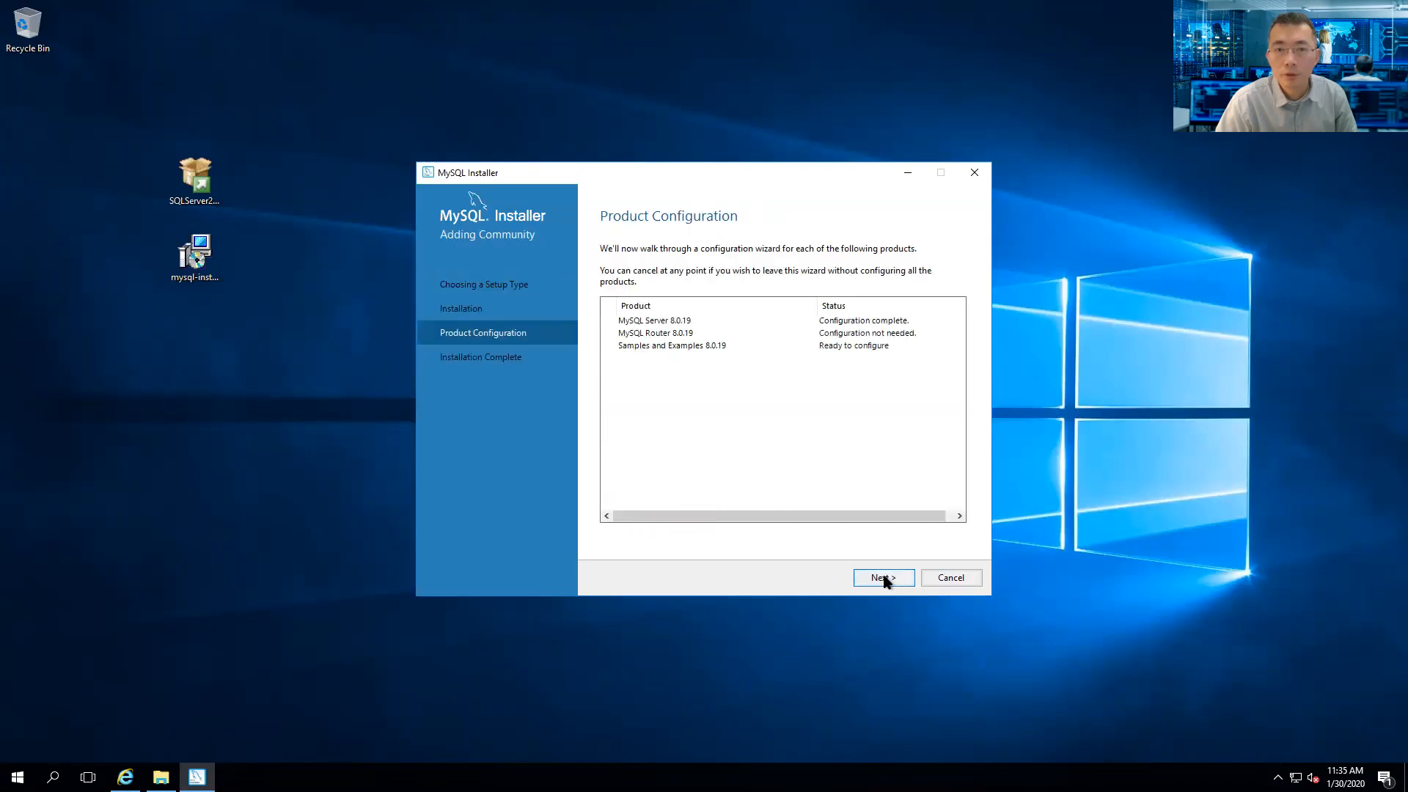
pyautogui.click(884, 578)
# - Check the root password against the server, apply the Samples and Examples configuration, and finish
pyautogui.click(748, 484)
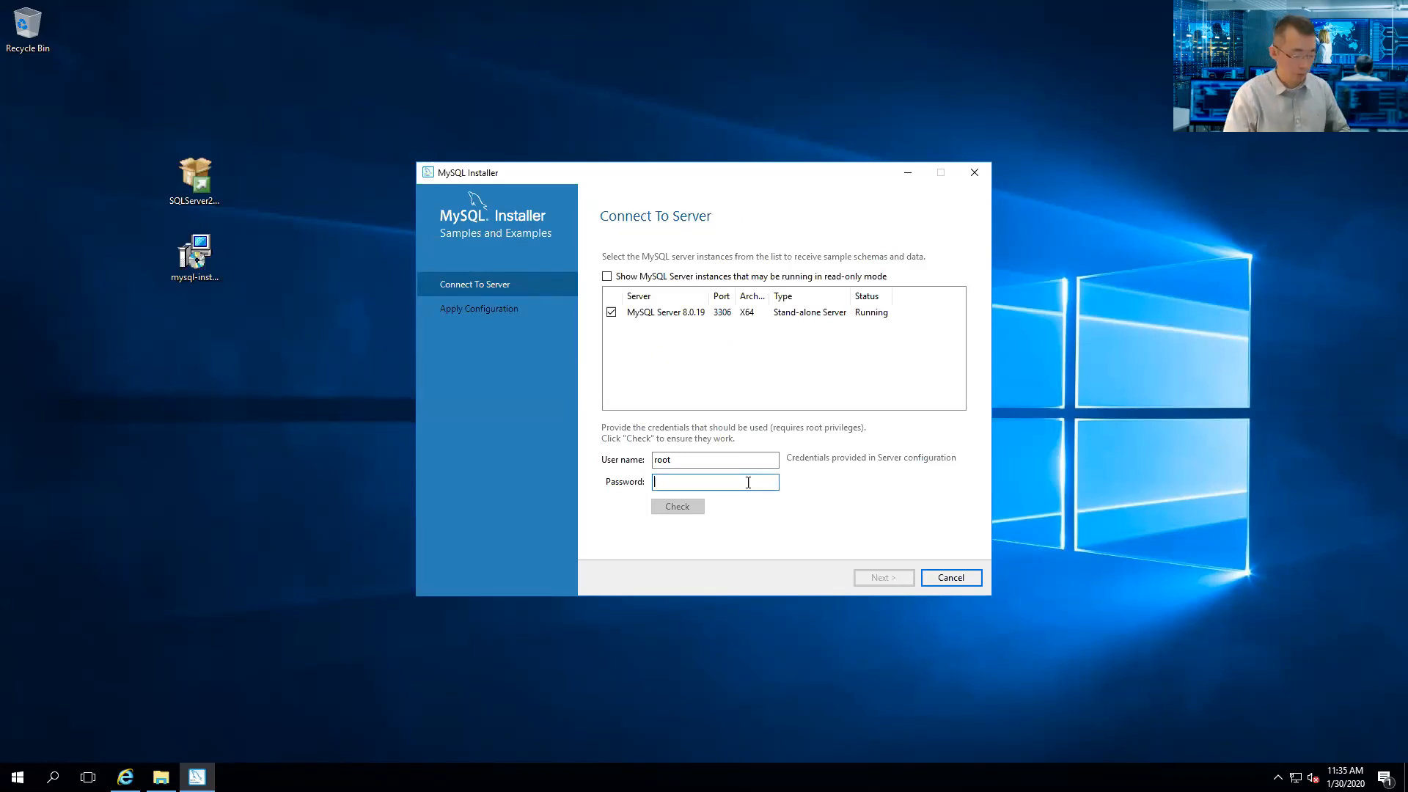
pyautogui.write('123456789012')
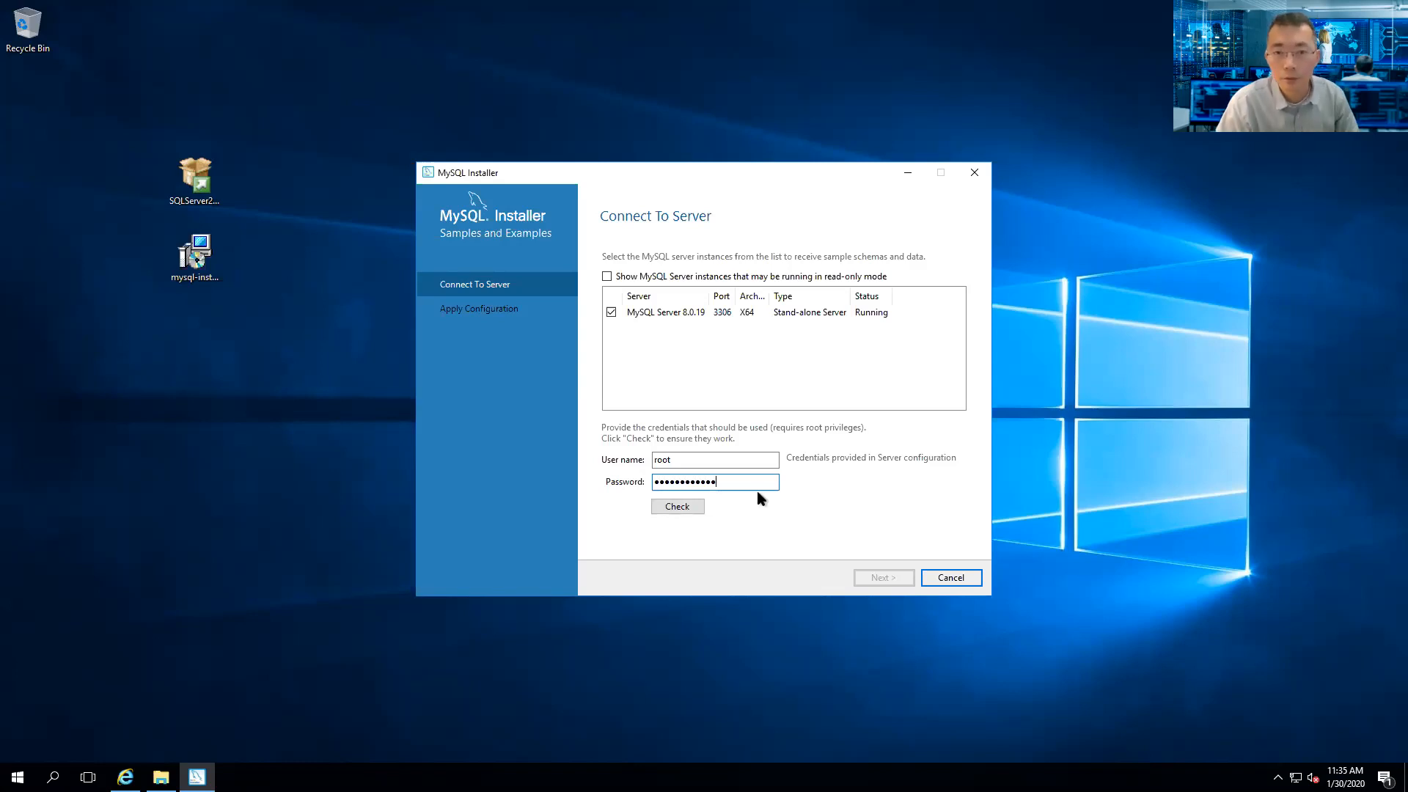
pyautogui.click(678, 505)
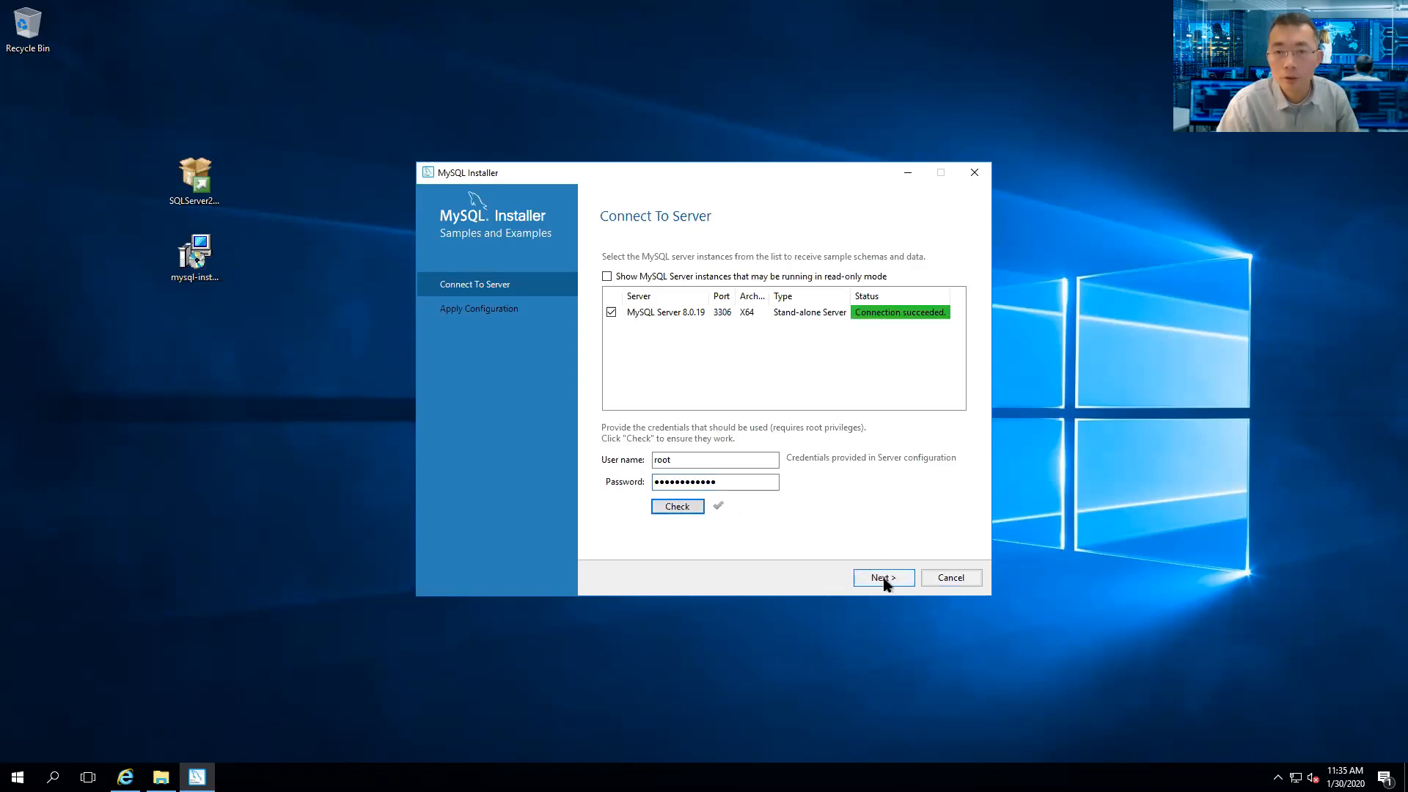
pyautogui.click(886, 579)
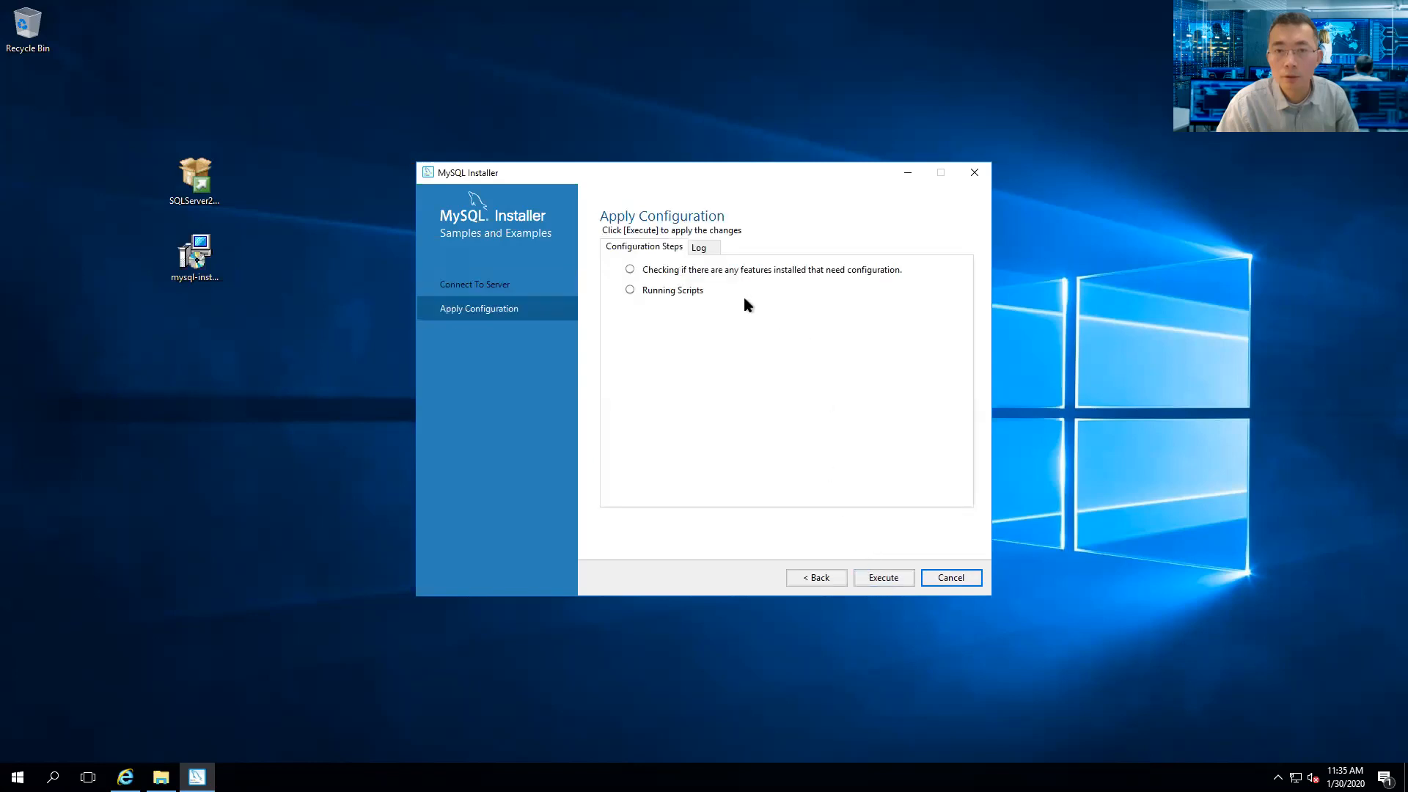
pyautogui.click(883, 578)
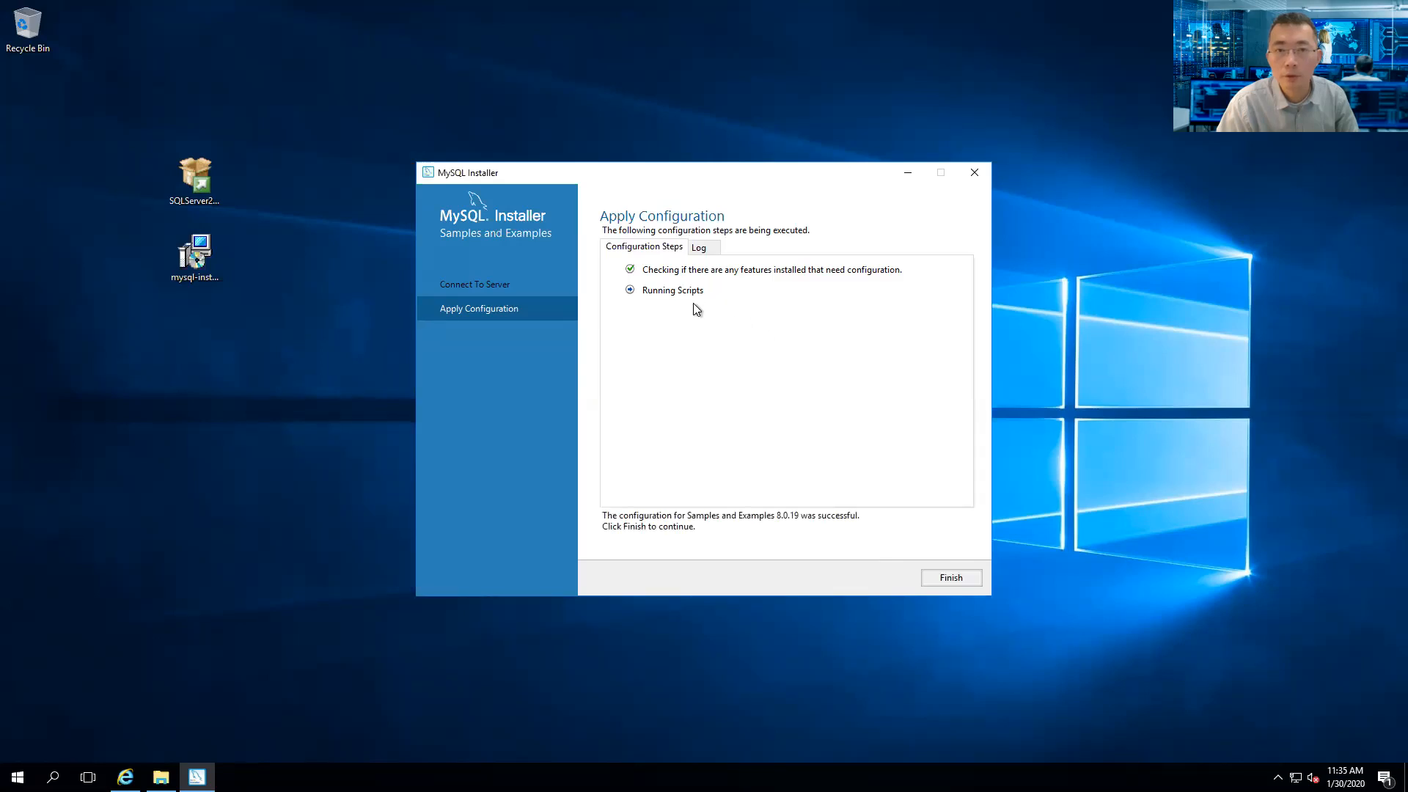
pyautogui.click(952, 578)
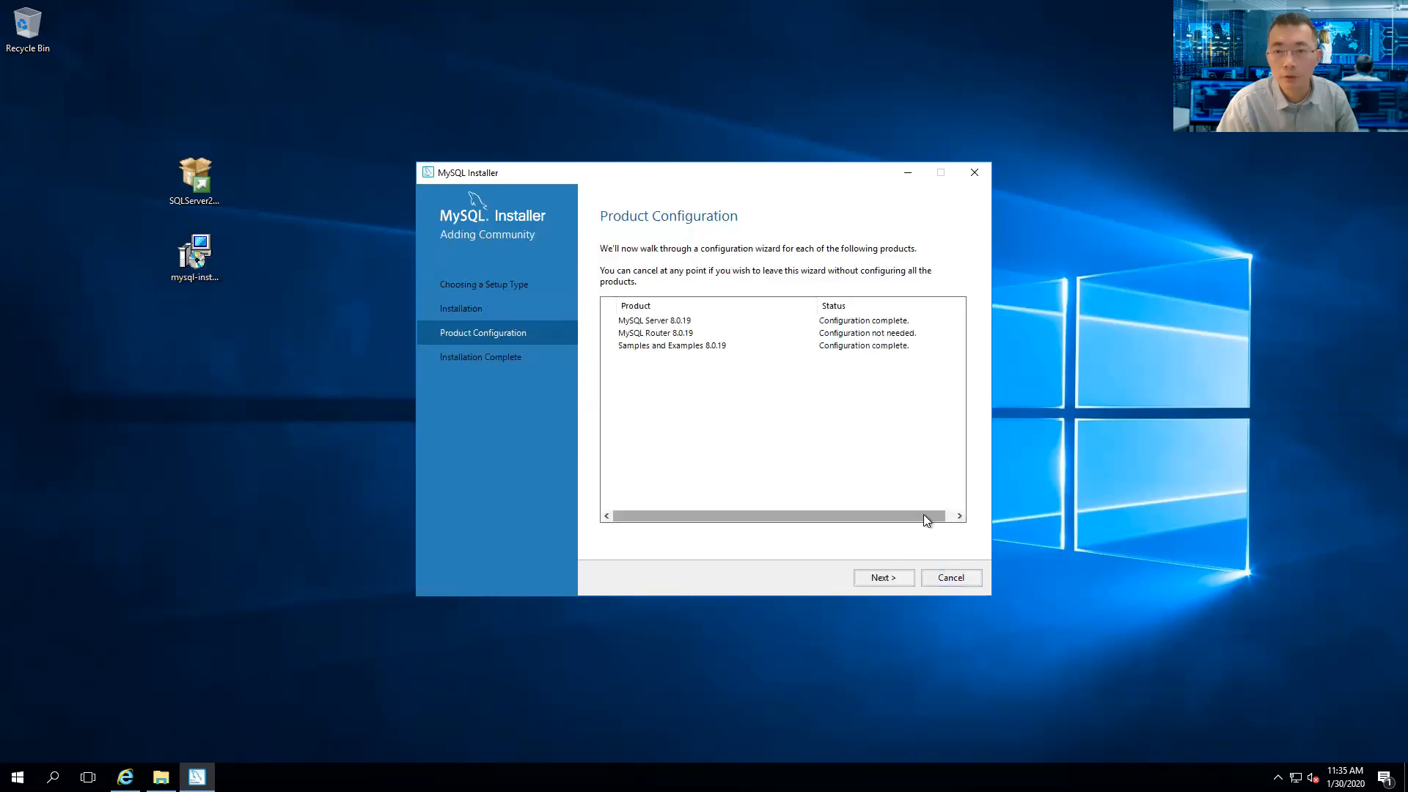
pyautogui.click(883, 577)
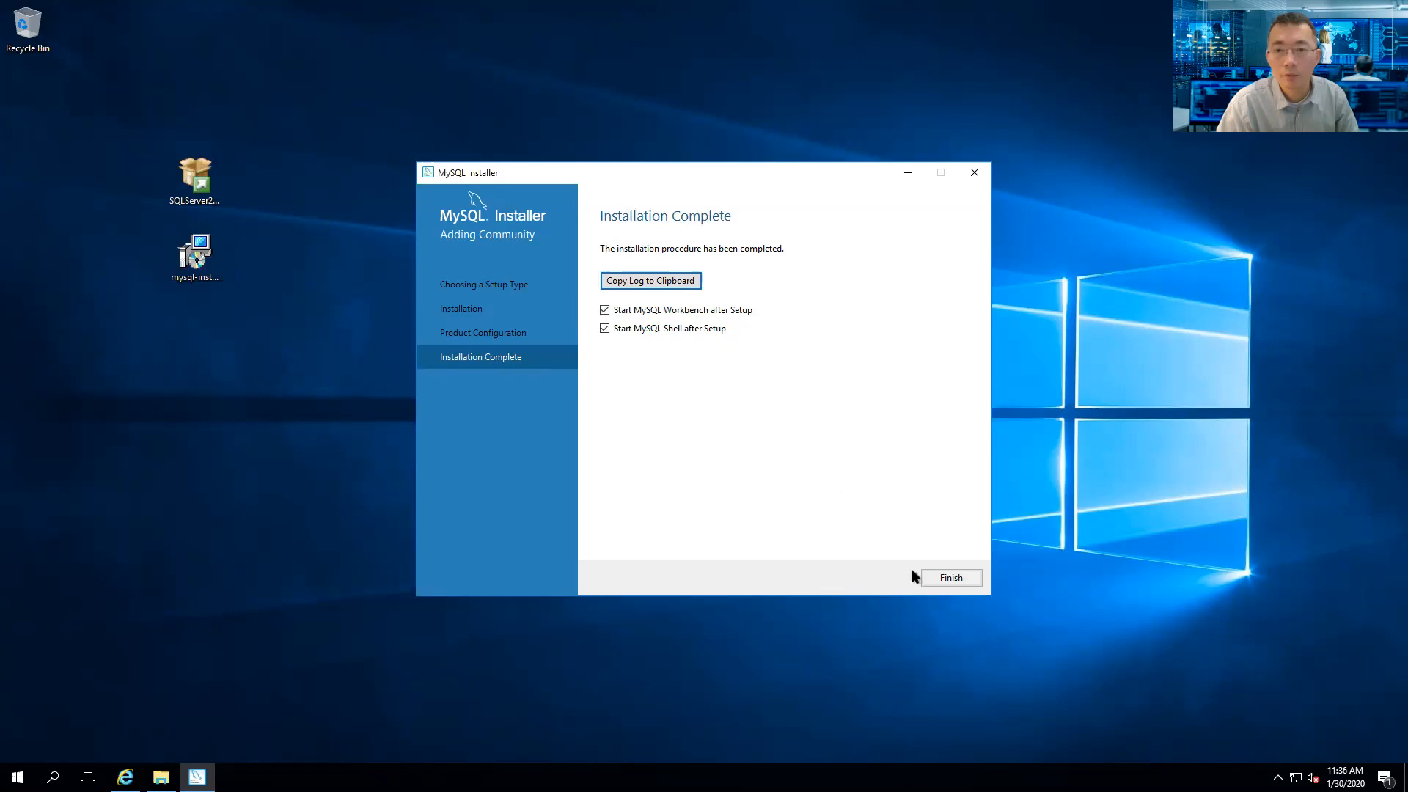
# - Finish MySQL Installer with Workbench and Shell launching, then return to the browser's SSMS download
pyautogui.click(941, 575)
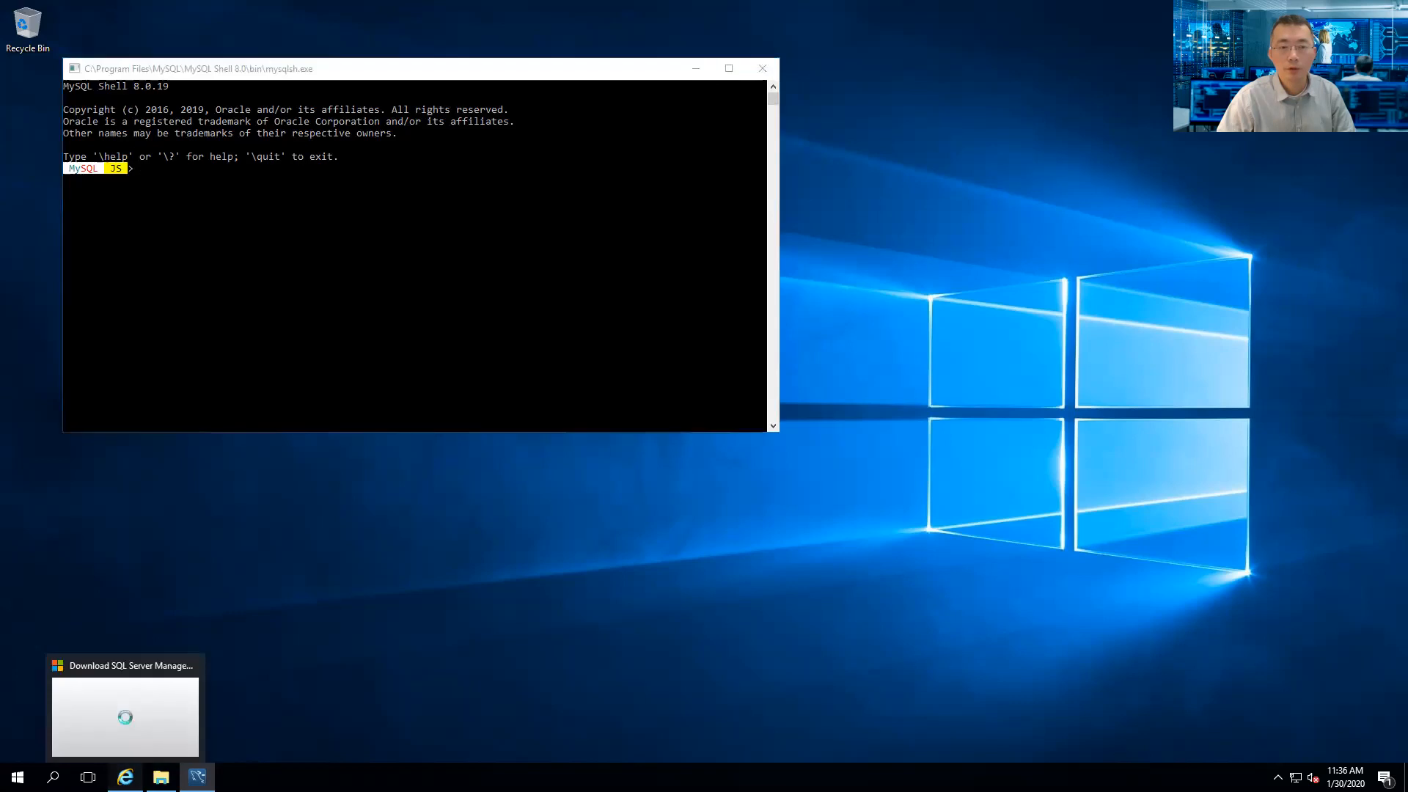
pyautogui.click(125, 777)
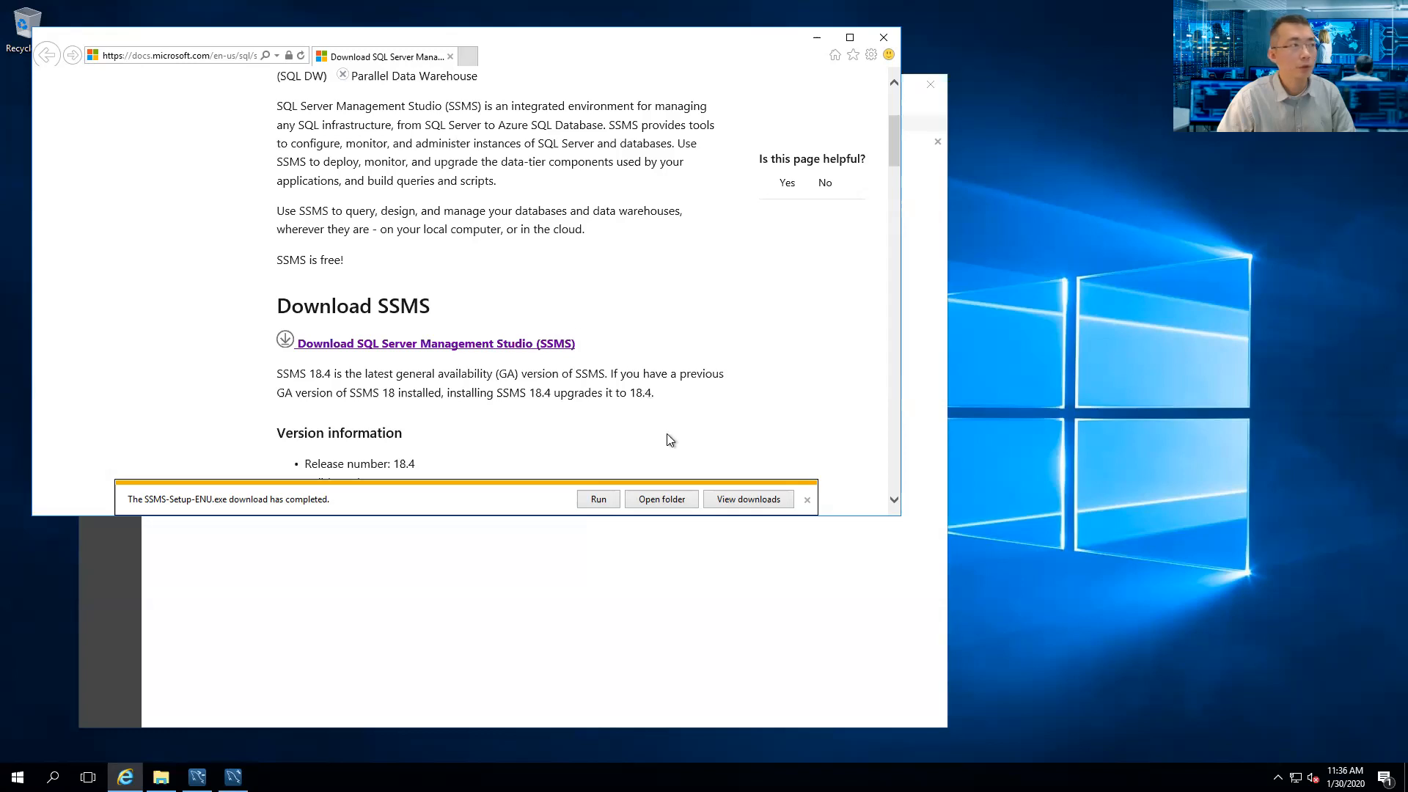
# - Run the downloaded SSMS 18.4 setup and close MySQL Workbench
pyautogui.click(602, 501)
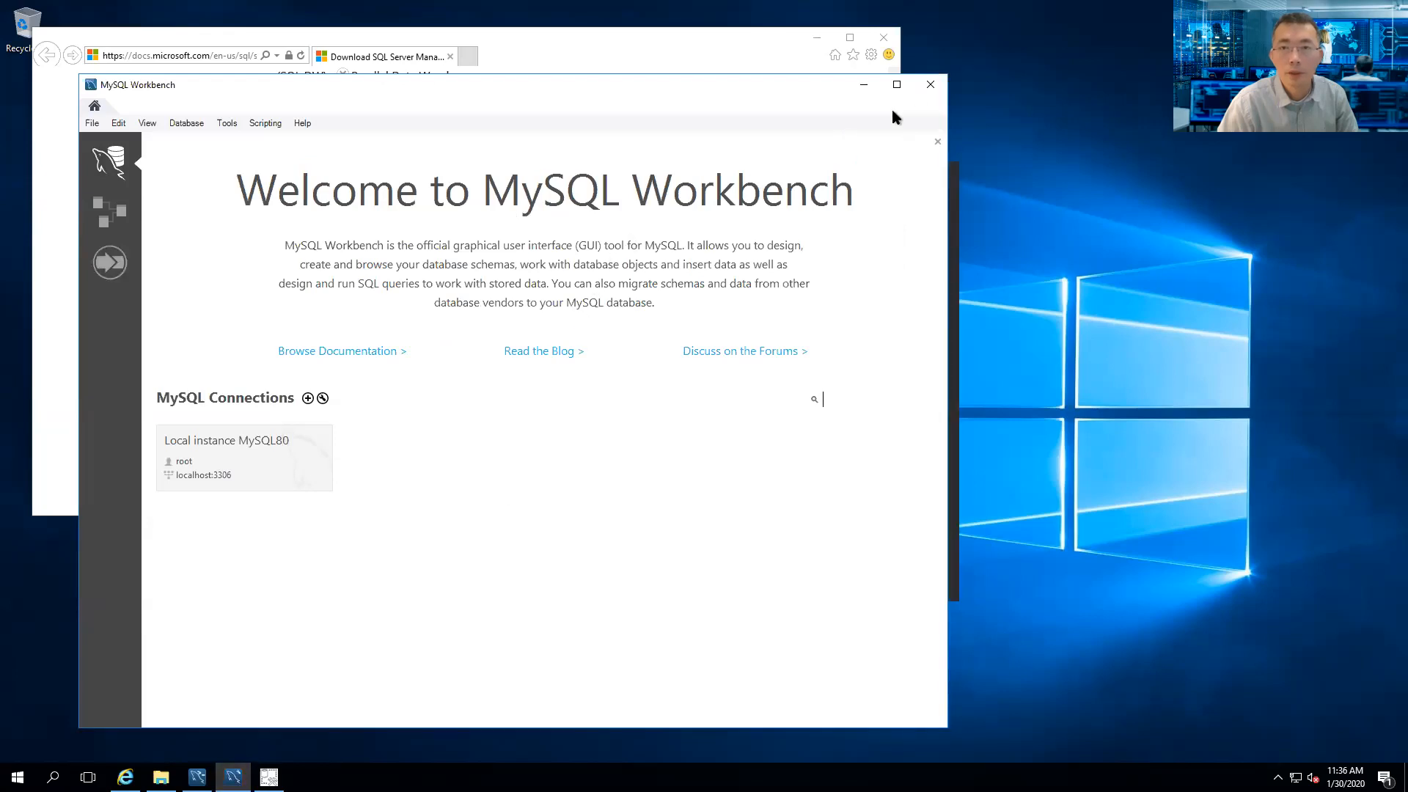
pyautogui.click(924, 81)
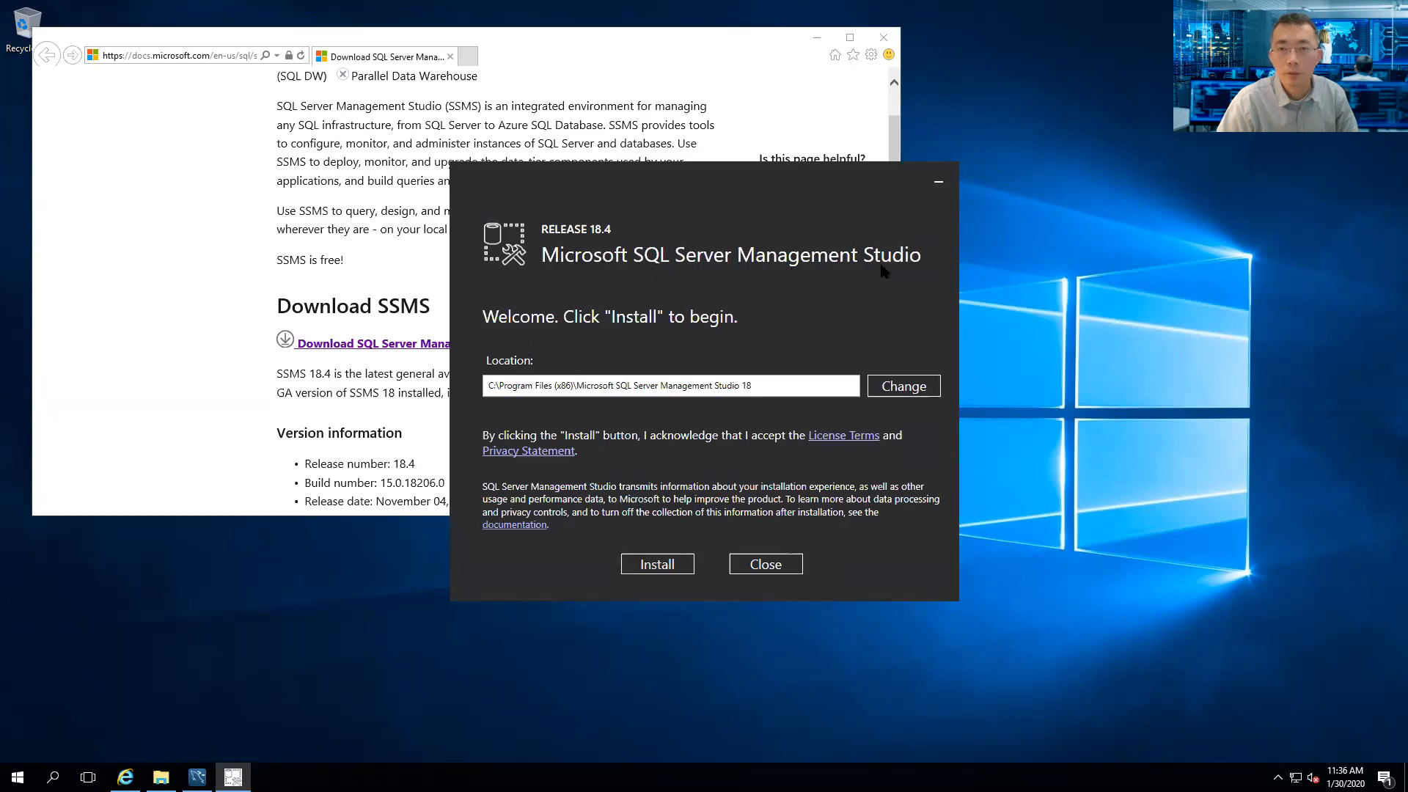
# - Install SSMS 18.4 to the default Program Files (x86) location, then restart the computer
pyautogui.click(663, 571)
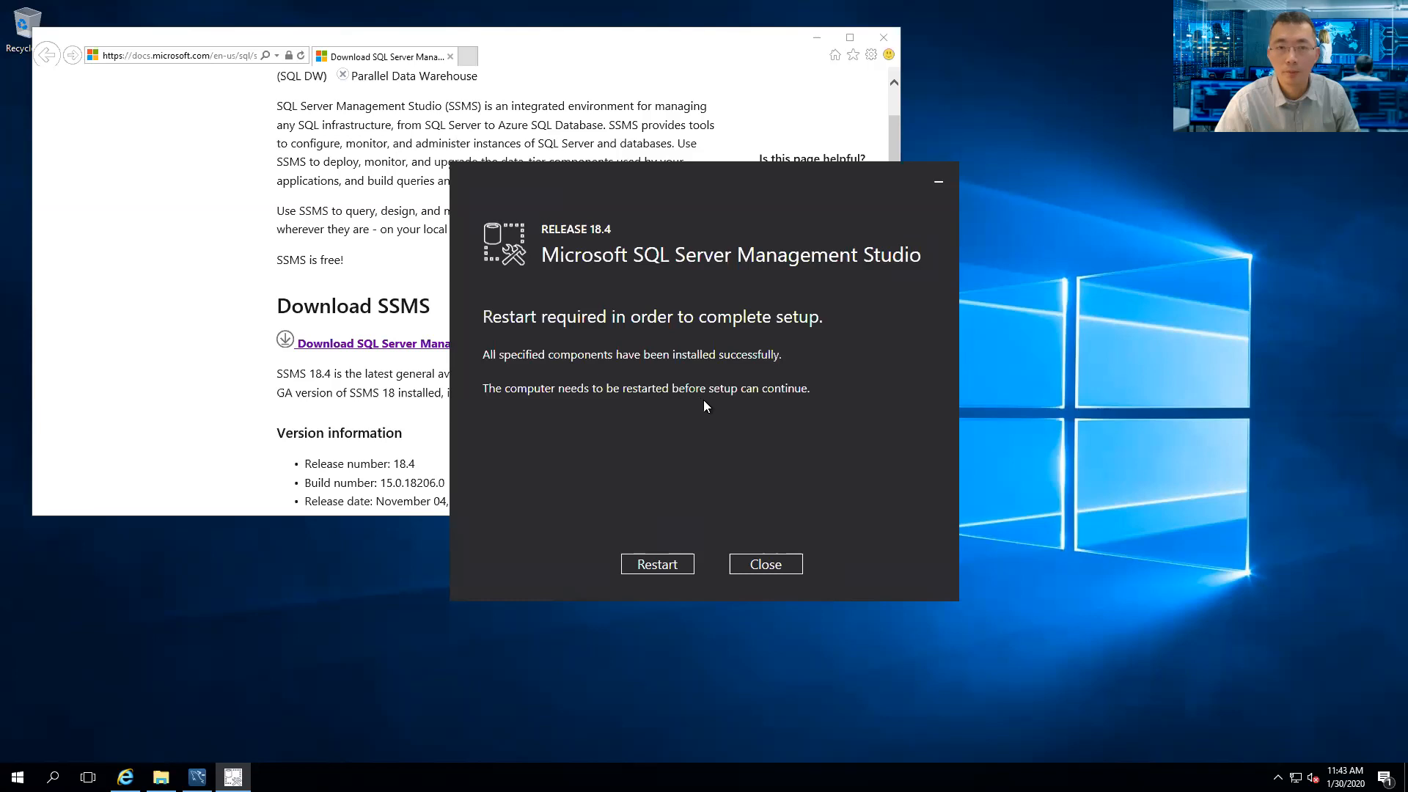
pyautogui.click(667, 564)
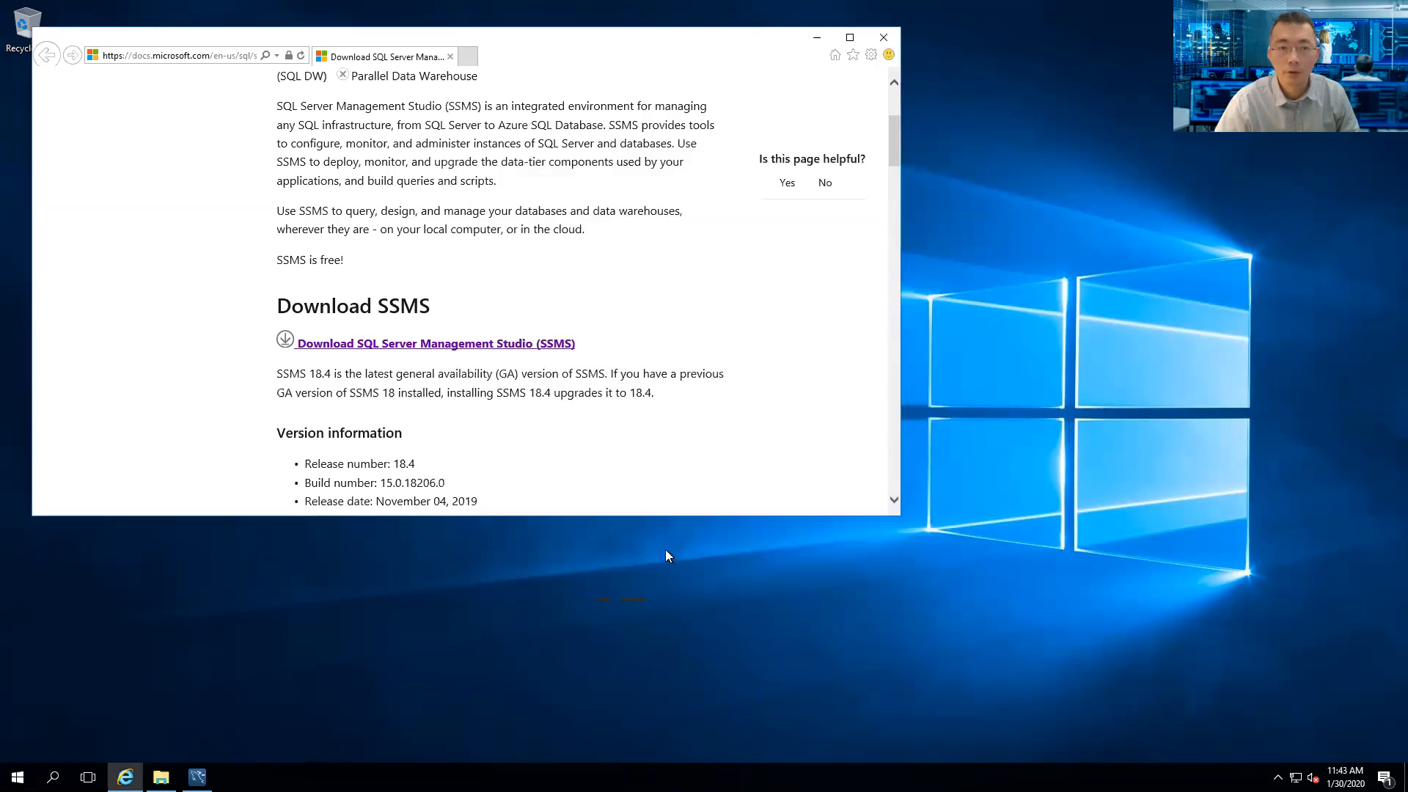